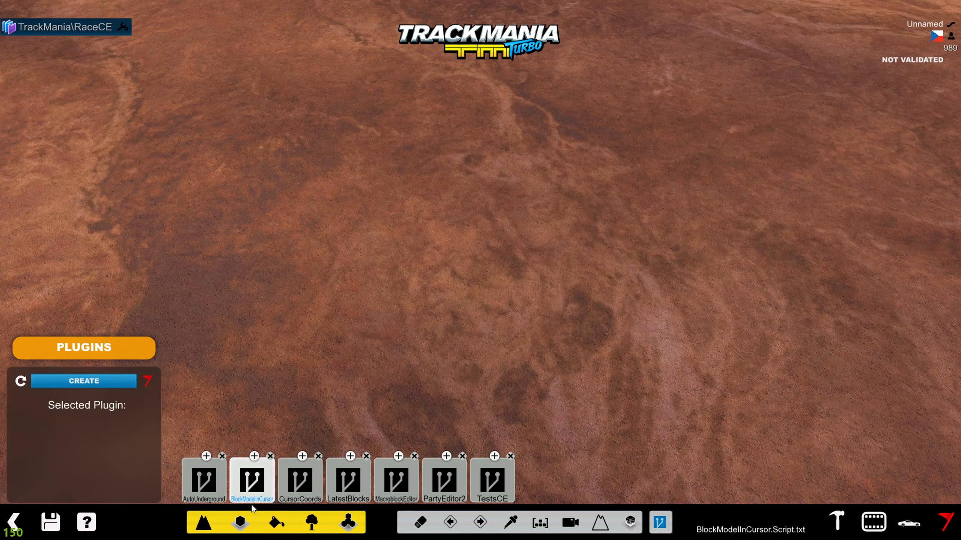
- Place the RoadHill2LandingRamp block on the canyon ground and inspect it up close with the Freelook tool
{"action": "left_click", "coordinate": [251, 480]}
{"action": "left_click", "coordinate": [251, 429]}
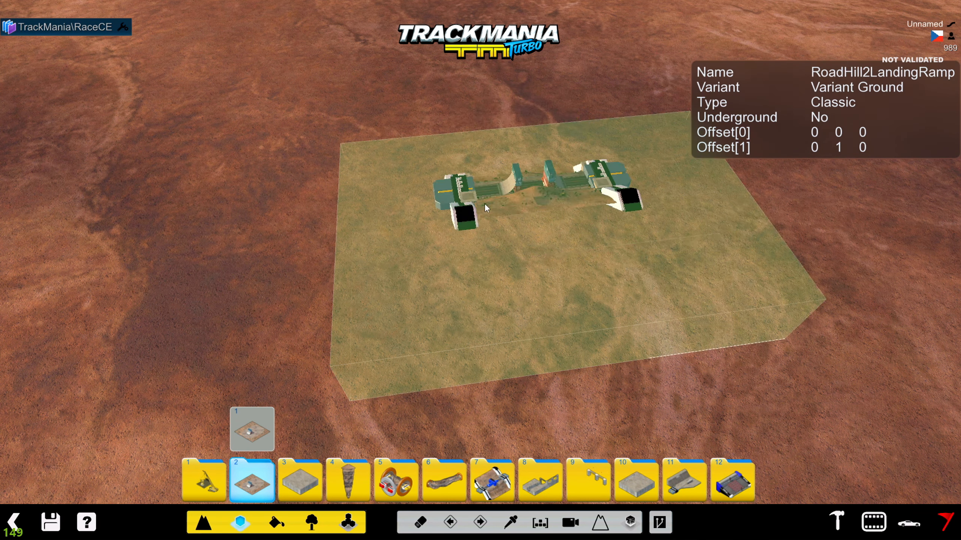
{"action": "left_click", "coordinate": [467, 206]}
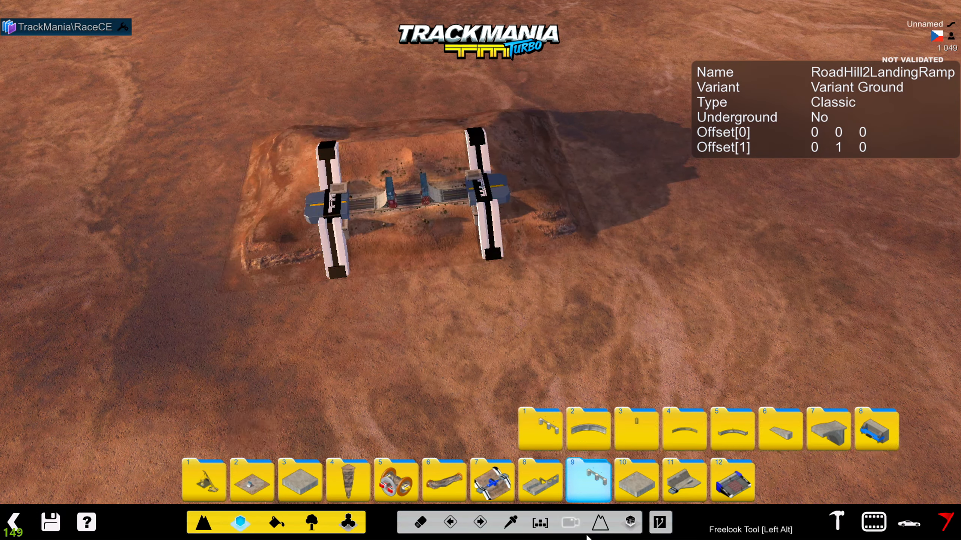
{"action": "left_click", "coordinate": [571, 523]}
{"action": "scroll", "coordinate": [474, 186], "scroll_direction": "up", "scroll_amount": 5}
{"action": "right_click_drag", "start_coordinate": [392, 228], "coordinate": [458, 201]}
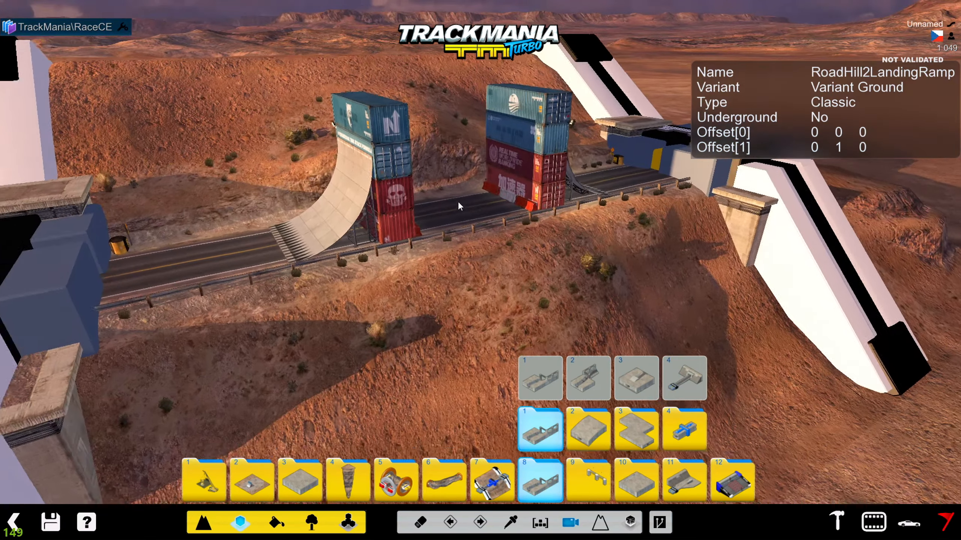
{"action": "scroll", "coordinate": [456, 203], "scroll_direction": "down", "scroll_amount": 2}
- Activate the BlockModelInCursor plugin from the map editor's plugins and return to block placement
{"action": "left_click", "coordinate": [660, 522]}
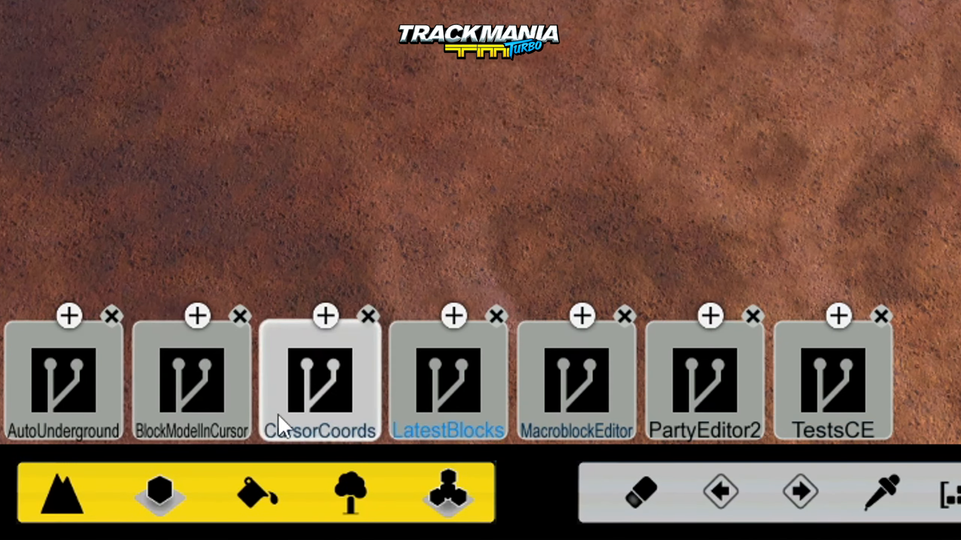
{"action": "left_click", "coordinate": [223, 436]}
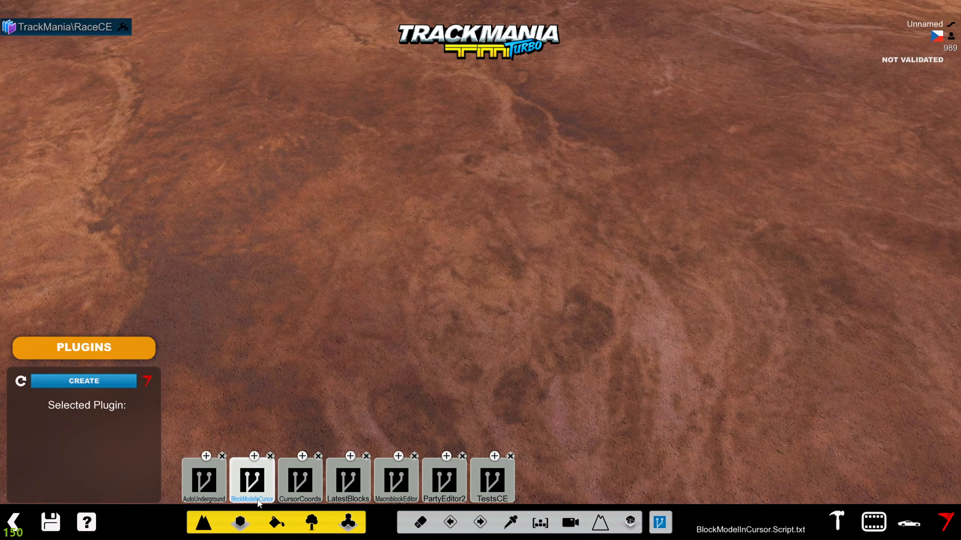
{"action": "left_click", "coordinate": [242, 520]}
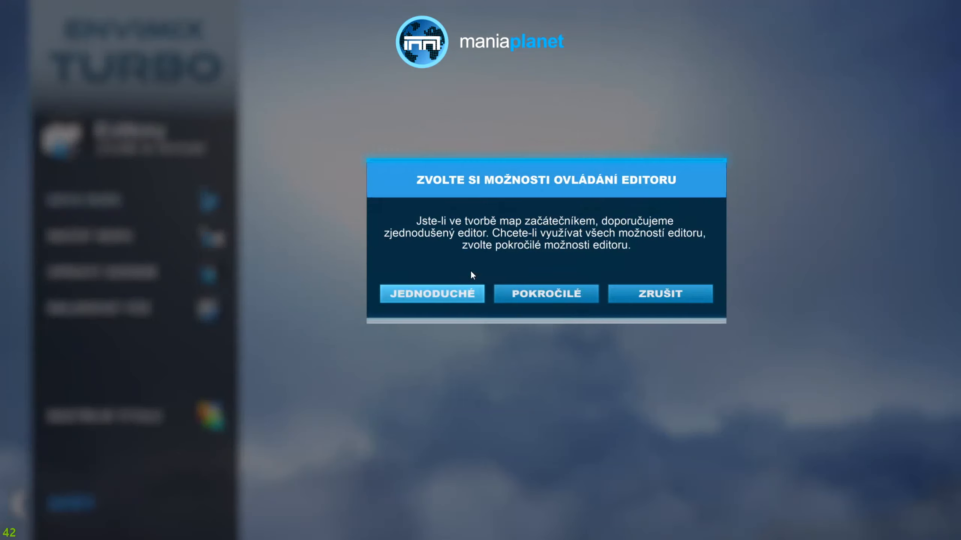
- Switch to ManiaPlanet and create a new map in the advanced (Pokročilé) editor with the CanyonCar model
{"action": "left_click", "coordinate": [546, 291]}
{"action": "left_click", "coordinate": [508, 250]}
{"action": "left_click", "coordinate": [510, 279]}
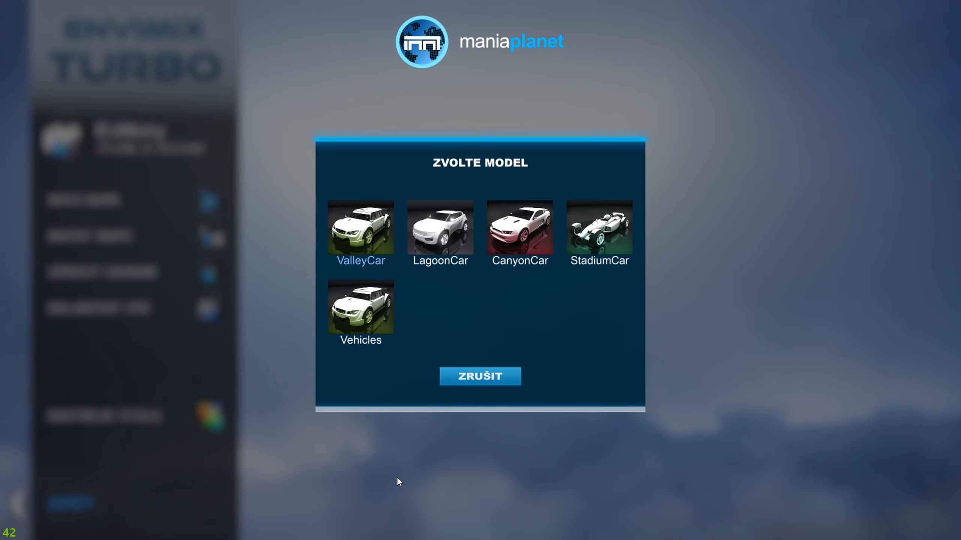
{"action": "left_click", "coordinate": [505, 254]}
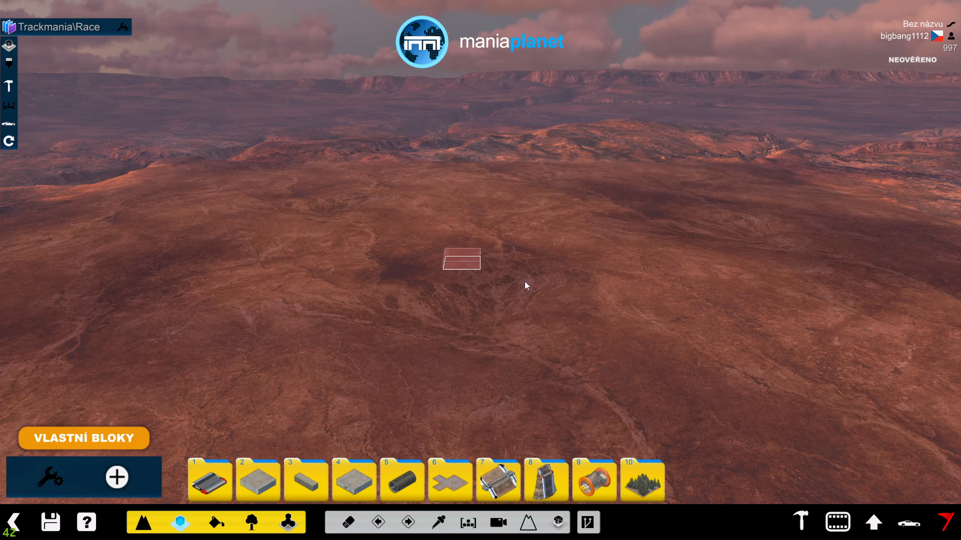
- Place a rotated RoadHill2Straight block on the canyon ground
{"action": "left_click", "coordinate": [498, 524]}
{"action": "right_click_drag", "start_coordinate": [408, 363], "coordinate": [354, 325]}
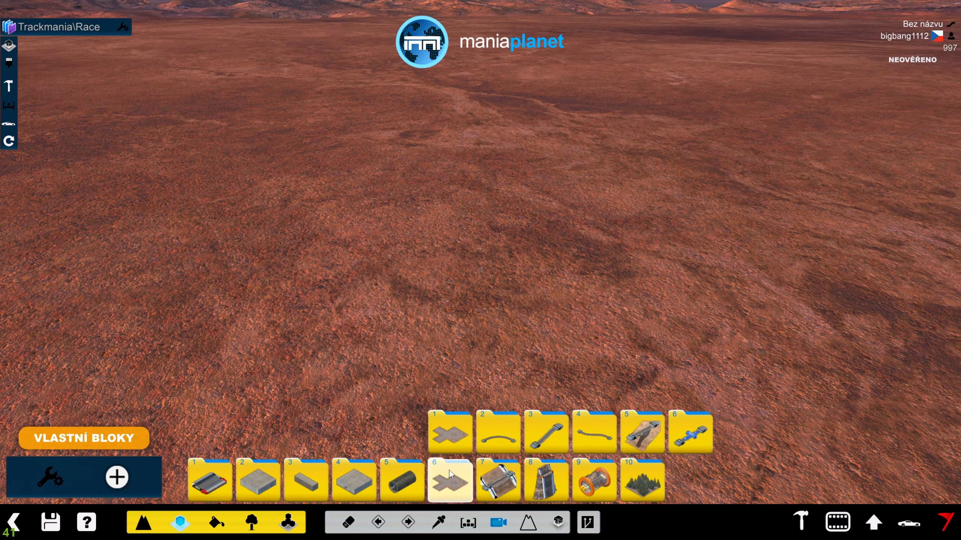
{"action": "left_click", "coordinate": [498, 481]}
{"action": "left_click", "coordinate": [499, 425]}
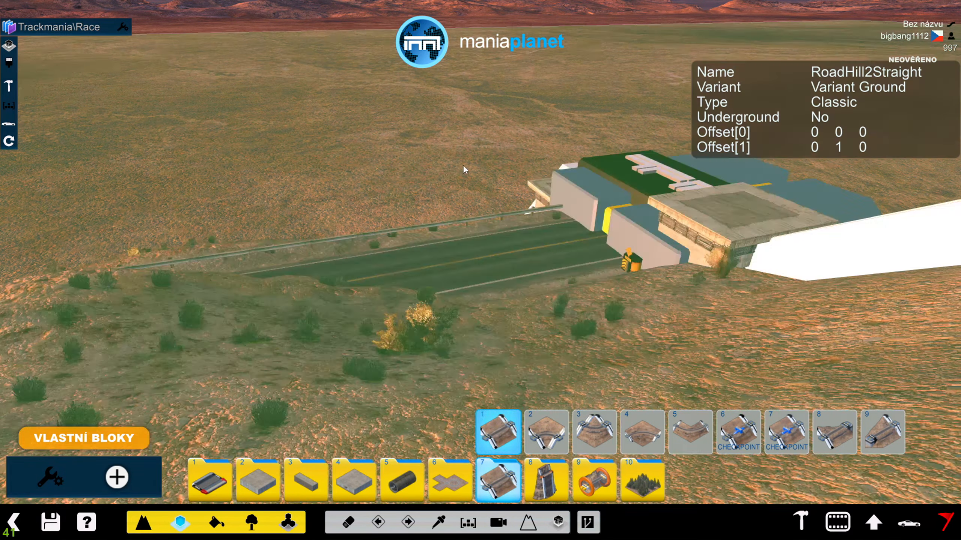
{"action": "right_click", "coordinate": [459, 178]}
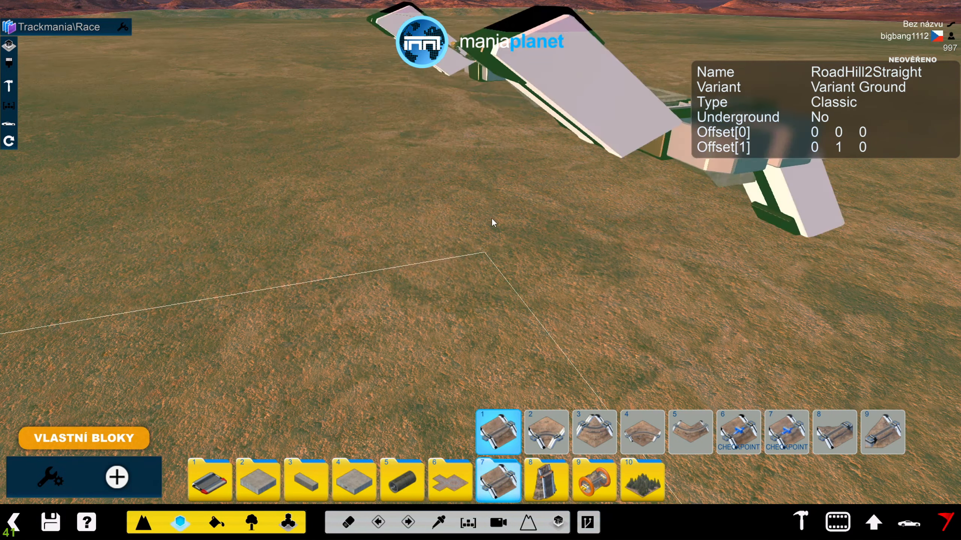
{"action": "right_click", "coordinate": [480, 219]}
{"action": "left_click", "coordinate": [498, 216]}
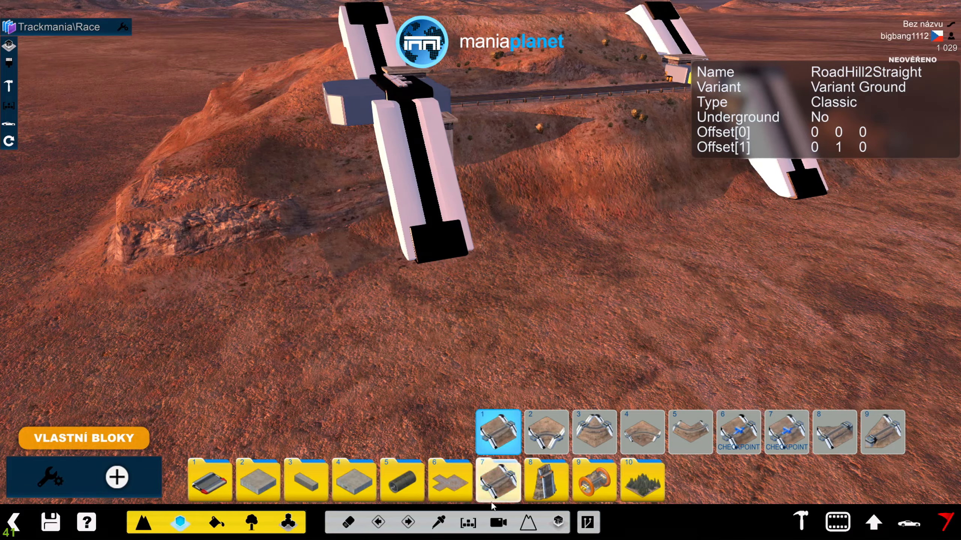
- Examine the placed hill road block from above and from the side, including its road and end clips
{"action": "left_click", "coordinate": [498, 522]}
{"action": "right_click_drag", "start_coordinate": [420, 303], "coordinate": [403, 281]}
{"action": "scroll", "coordinate": [403, 282], "scroll_direction": "down", "scroll_amount": 3}
{"action": "key", "text": "Up"}
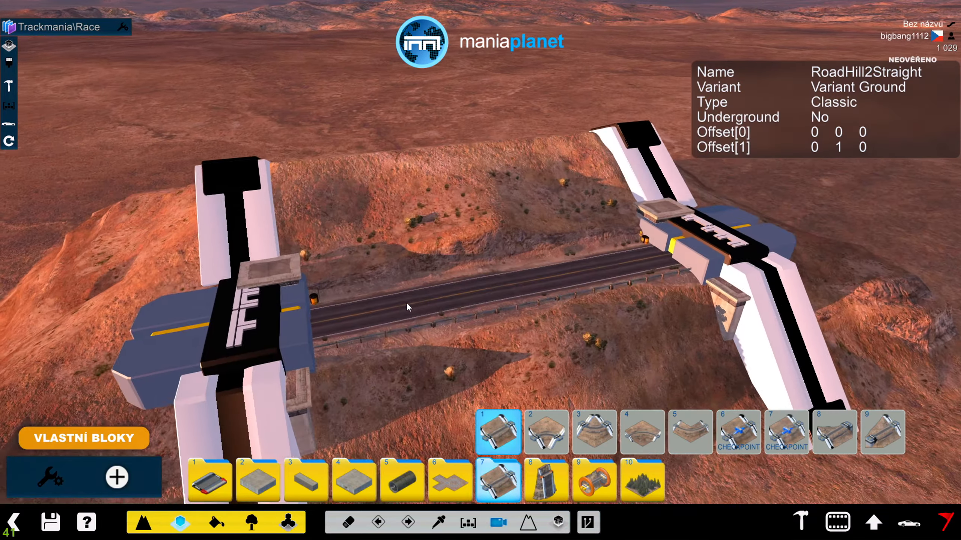
{"action": "scroll", "coordinate": [416, 301], "scroll_direction": "up", "scroll_amount": 3}
{"action": "key", "text": "Up"}
{"action": "right_click_drag", "start_coordinate": [422, 302], "coordinate": [310, 281]}
{"action": "key", "text": "Down"}
{"action": "key", "text": "Down"}
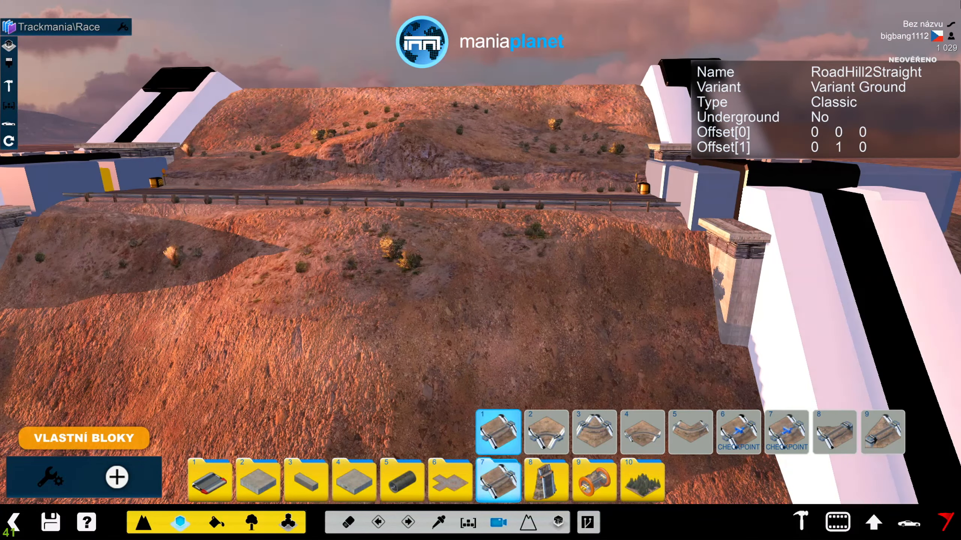
{"action": "mouse_move", "coordinate": [851, 12]}
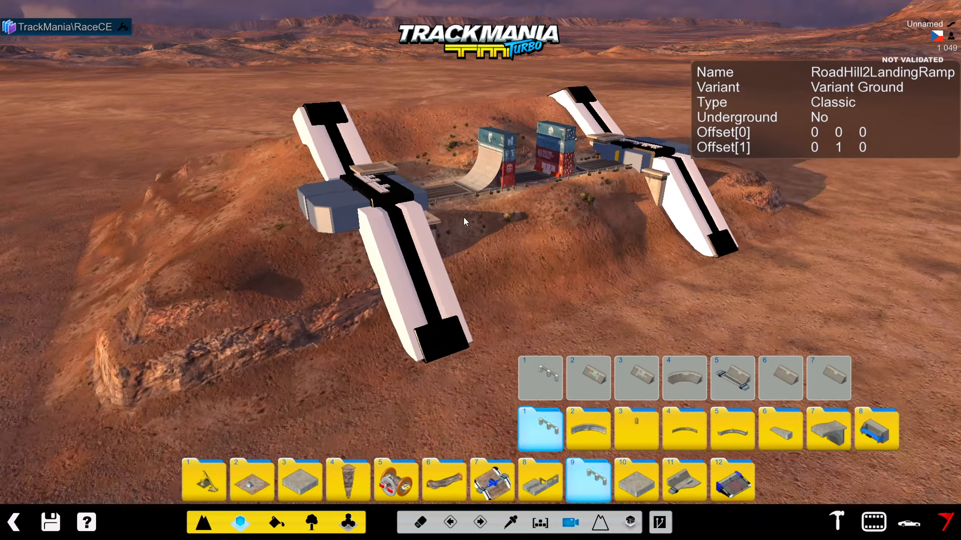
- Switch back to Trackmania Turbo, view the landing ramp block, and open TMCanyonCE.pak in the Pack Explorer
{"action": "key", "text": "Up"}
{"action": "key", "text": "Right"}
{"action": "right_click_drag", "start_coordinate": [428, 290], "coordinate": [354, 269]}
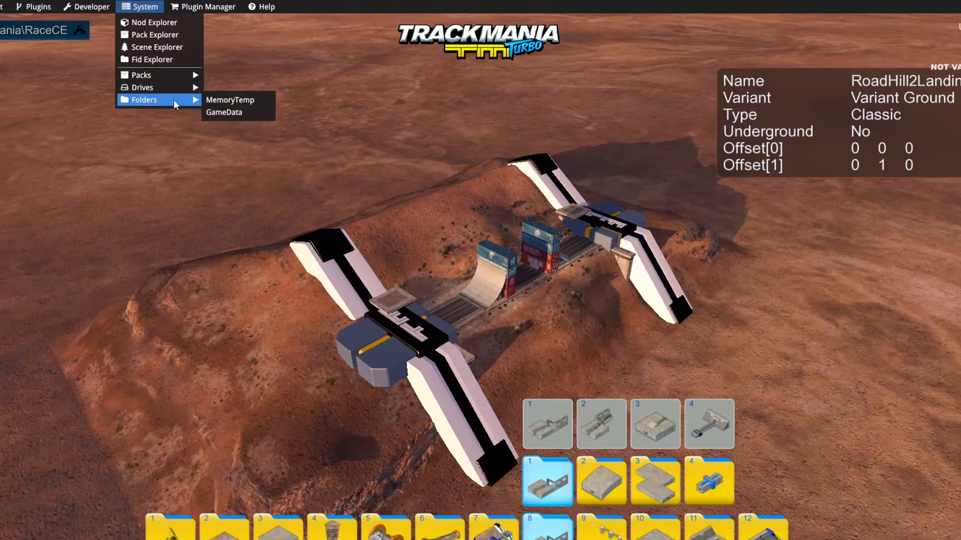
{"action": "mouse_move", "coordinate": [162, 73]}
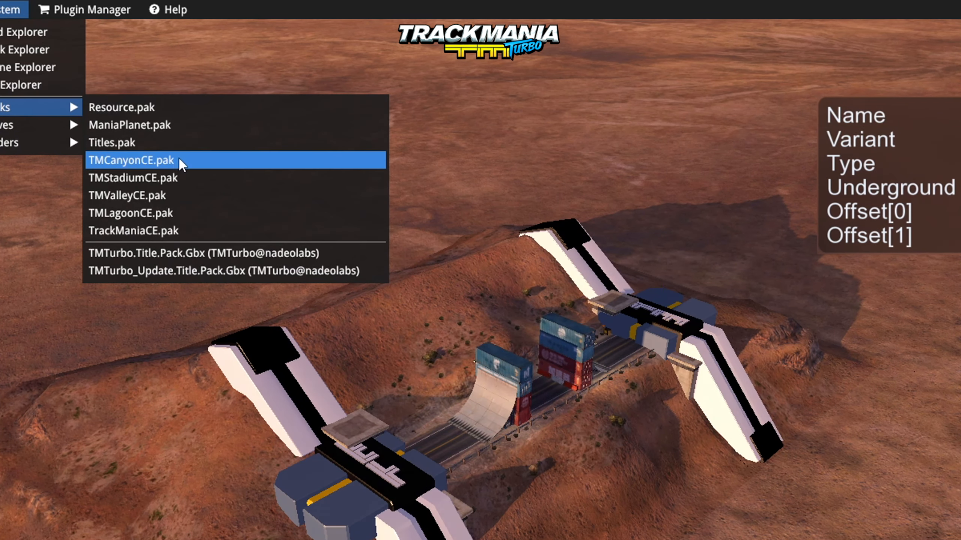
{"action": "left_click", "coordinate": [175, 160]}
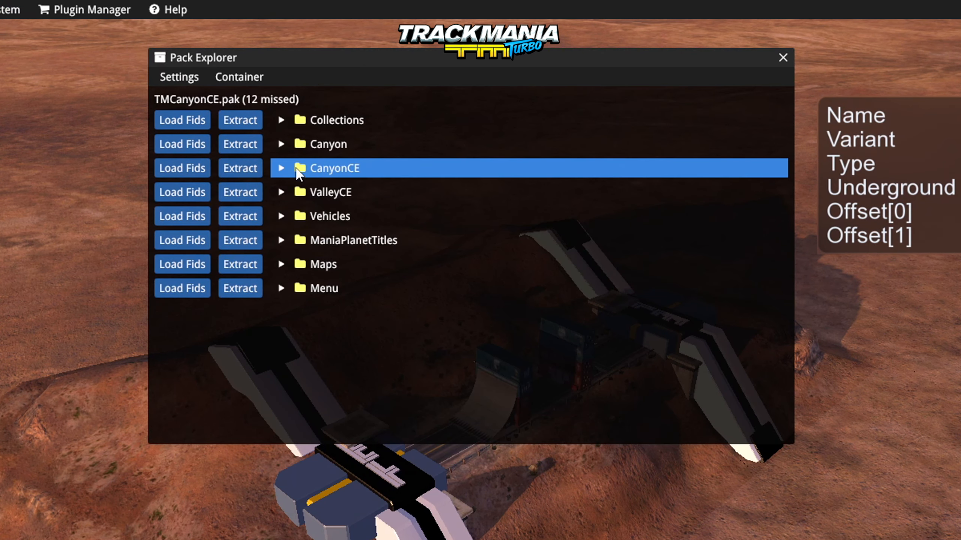
- Expand the pack's folders down to CanyonCE/GameCtnBlockInfo/GameCtnBlockInfoClassic
{"action": "left_click", "coordinate": [289, 169]}
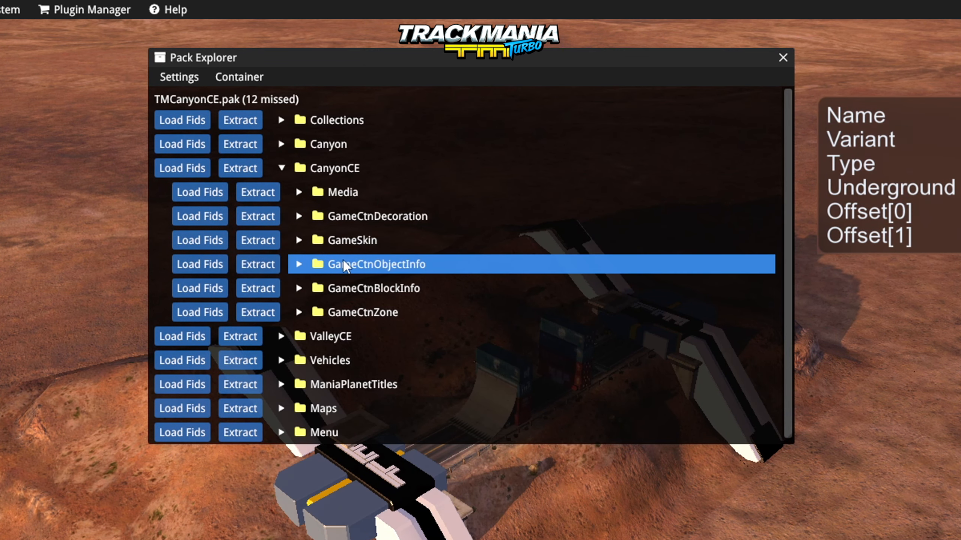
{"action": "left_click", "coordinate": [335, 288]}
{"action": "scroll", "coordinate": [340, 296], "scroll_direction": "down", "scroll_amount": 3}
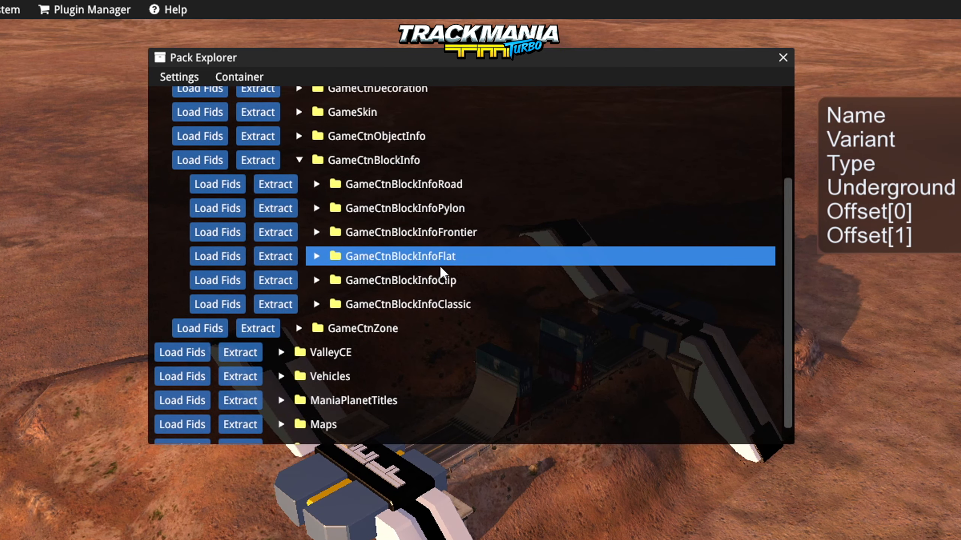
{"action": "left_click", "coordinate": [391, 304]}
- Find RoadHill2LandingRamp.EDClassic.Gbx in the GameCtnBlockInfoClassic folder and extract it
{"action": "scroll", "coordinate": [393, 299], "scroll_direction": "down", "scroll_amount": 10}
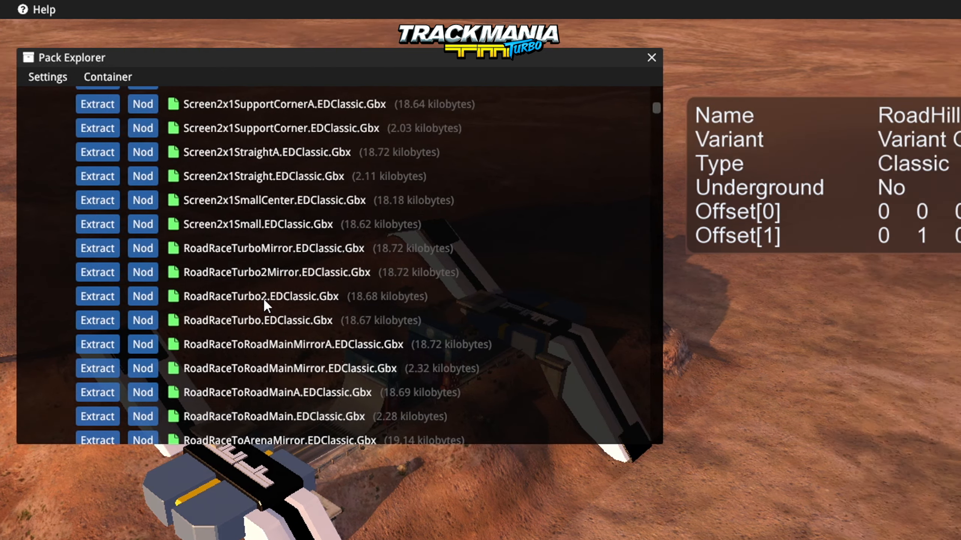
{"action": "scroll", "coordinate": [241, 281], "scroll_direction": "down", "scroll_amount": 15}
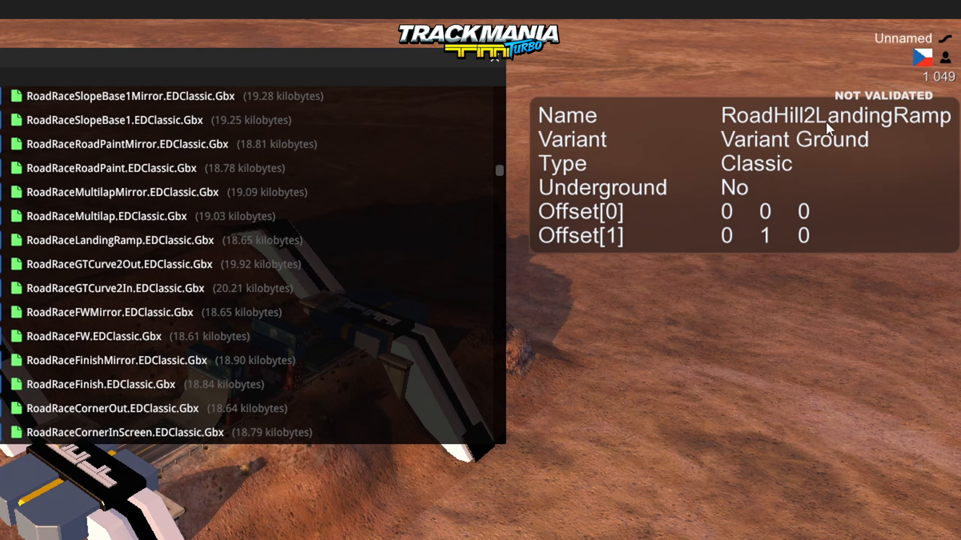
{"action": "left_click_drag", "start_coordinate": [499, 180], "coordinate": [500, 233]}
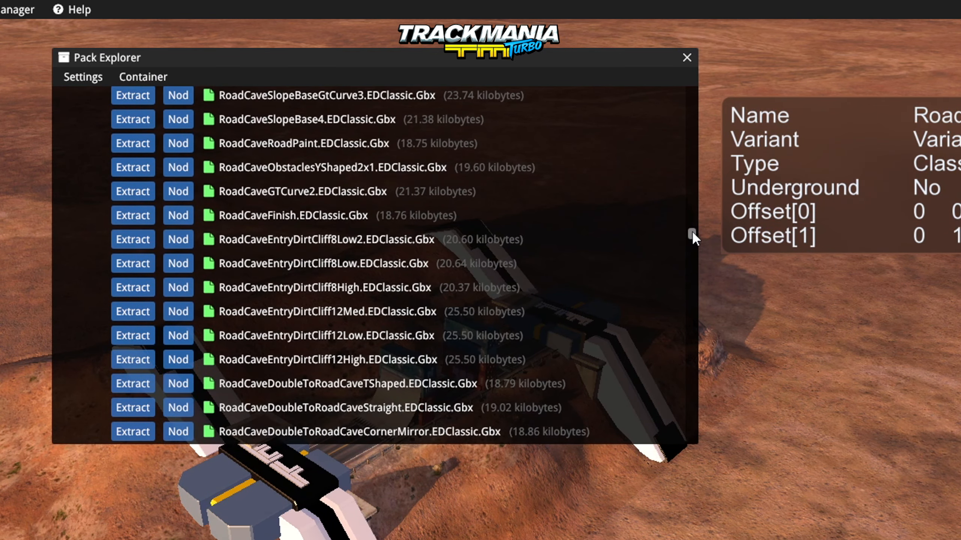
{"action": "left_click_drag", "start_coordinate": [693, 234], "coordinate": [698, 220]}
{"action": "scroll", "coordinate": [307, 235], "scroll_direction": "up", "scroll_amount": 1}
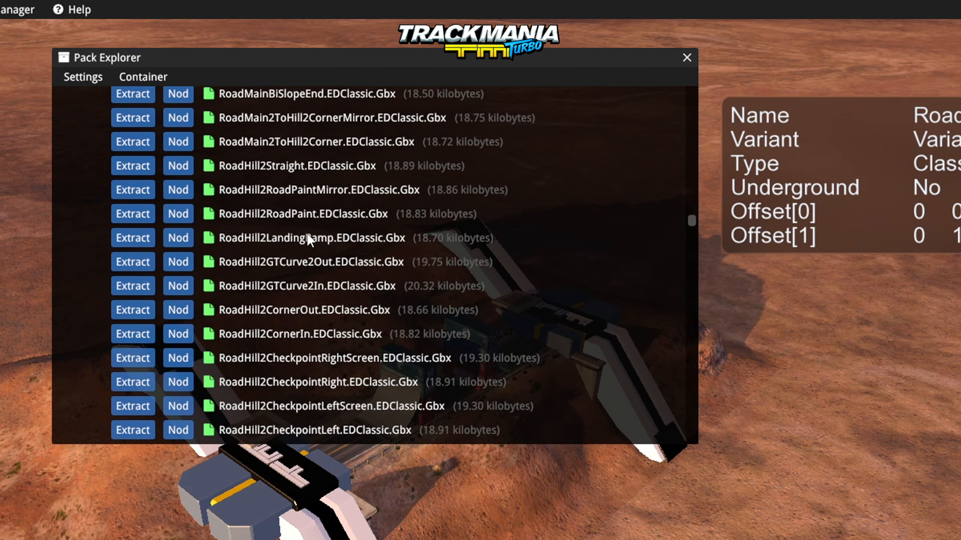
{"action": "left_click", "coordinate": [128, 238]}
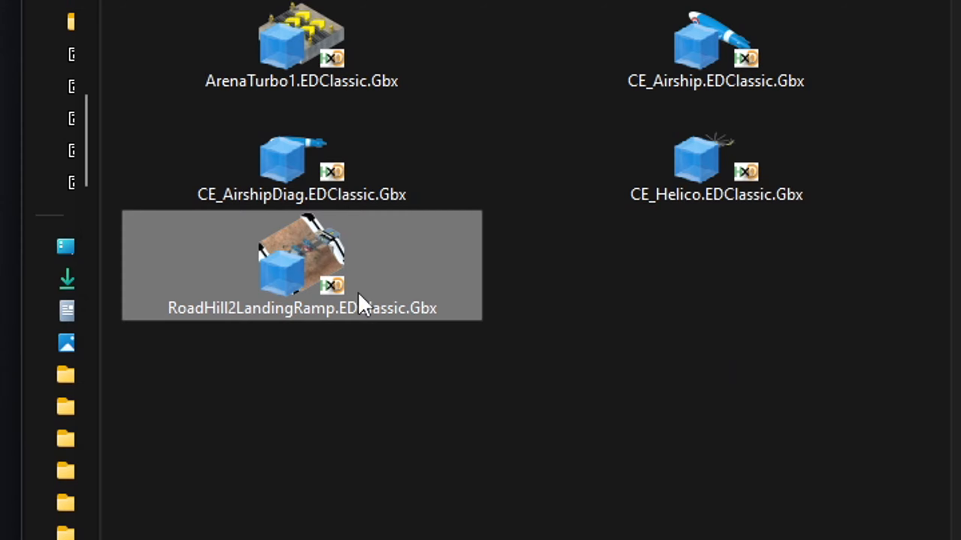
- Import the extracted RoadHill2LandingRamp.EDClassic.Gbx into GBX.NET Explorer and look through its properties
{"action": "left_click_drag", "start_coordinate": [306, 285], "coordinate": [186, 107]}
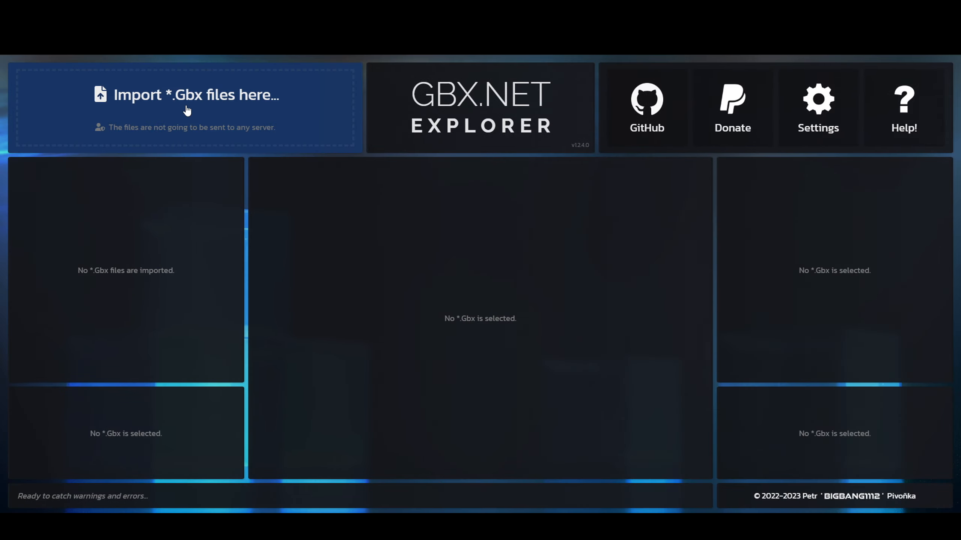
{"action": "scroll", "coordinate": [408, 336], "scroll_direction": "down", "scroll_amount": 5}
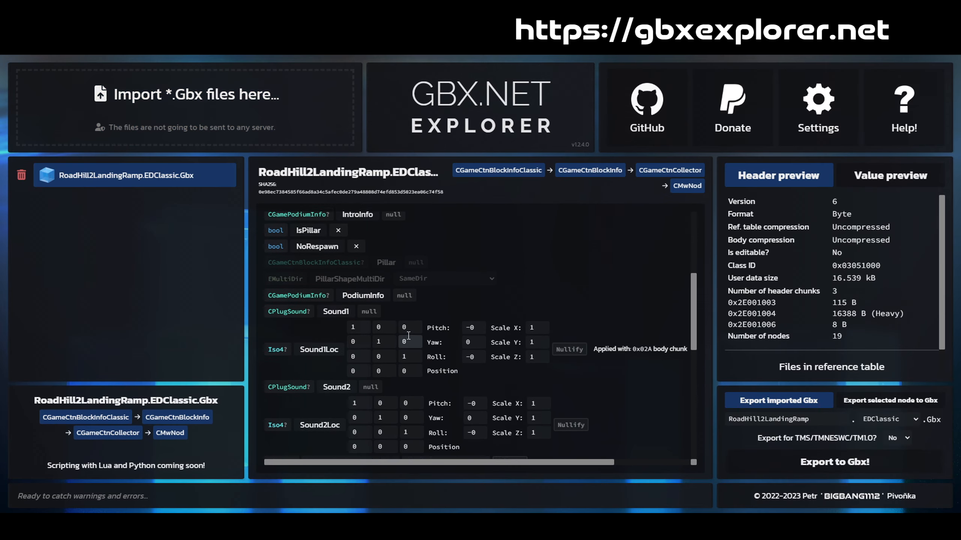
{"action": "scroll", "coordinate": [409, 335], "scroll_direction": "up", "scroll_amount": 5}
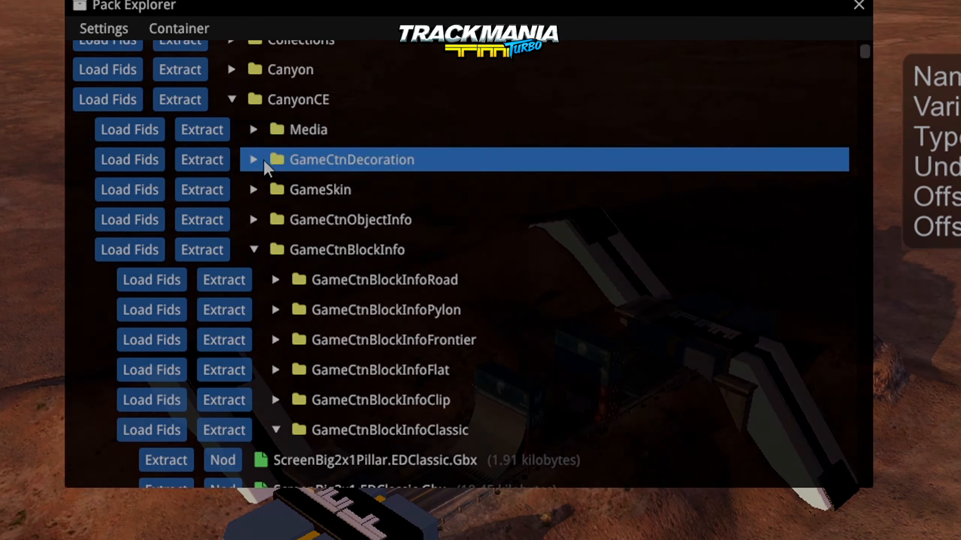
- Back in the Pack Explorer, expand CanyonCE/Media/Solid/Road/Hill2 and browse its Solid.Gbx files
{"action": "left_click", "coordinate": [252, 131]}
{"action": "left_click", "coordinate": [277, 190]}
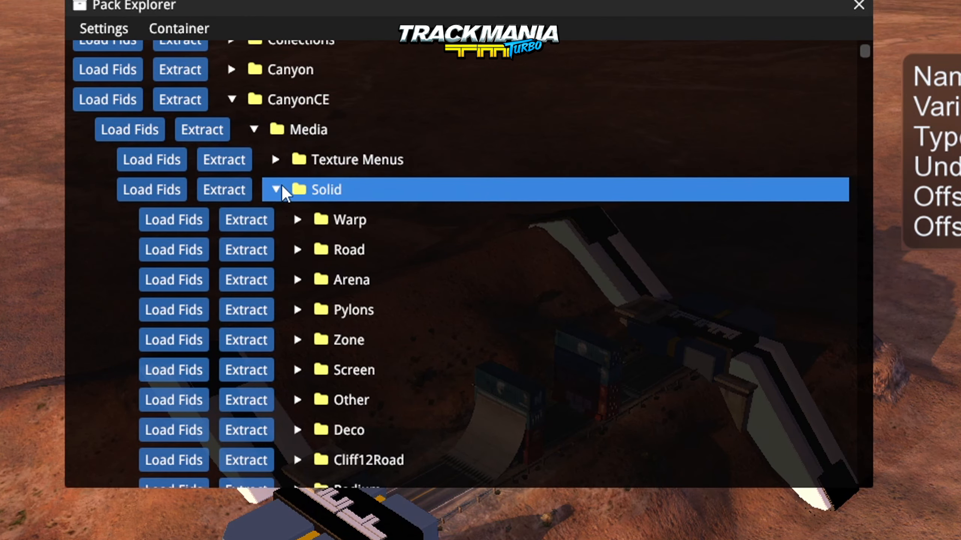
{"action": "left_click", "coordinate": [295, 255]}
{"action": "scroll", "coordinate": [302, 272], "scroll_direction": "down", "scroll_amount": 3}
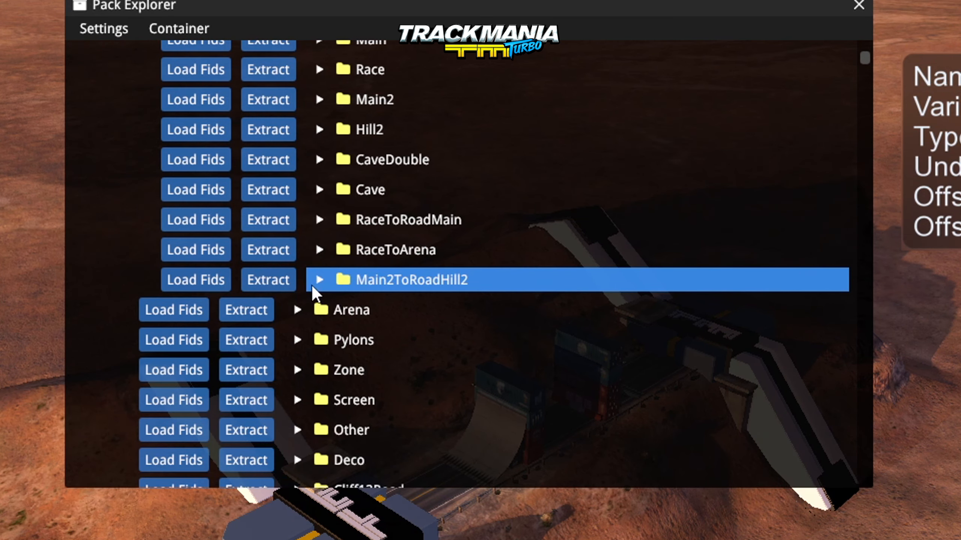
{"action": "scroll", "coordinate": [314, 292], "scroll_direction": "up", "scroll_amount": 1}
{"action": "left_click", "coordinate": [321, 209]}
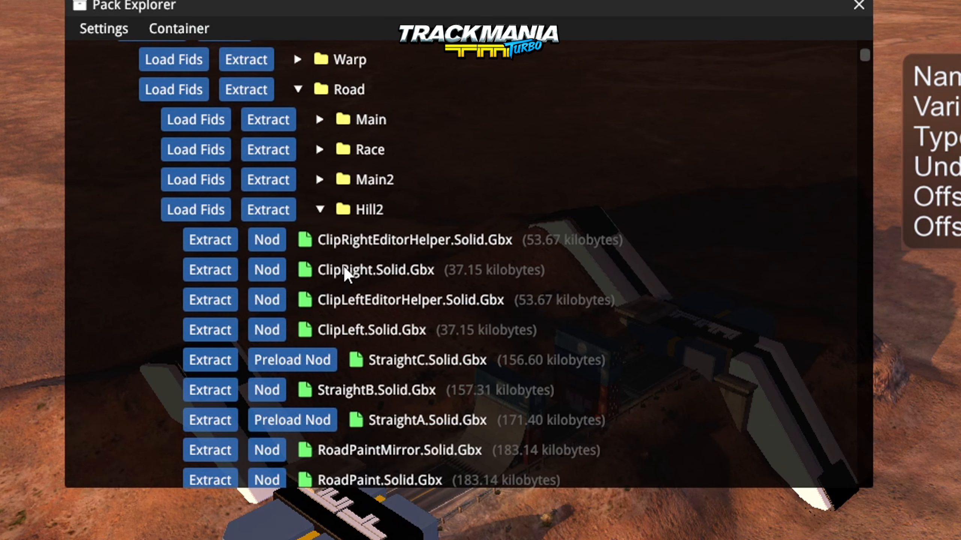
{"action": "scroll", "coordinate": [343, 273], "scroll_direction": "down", "scroll_amount": 4}
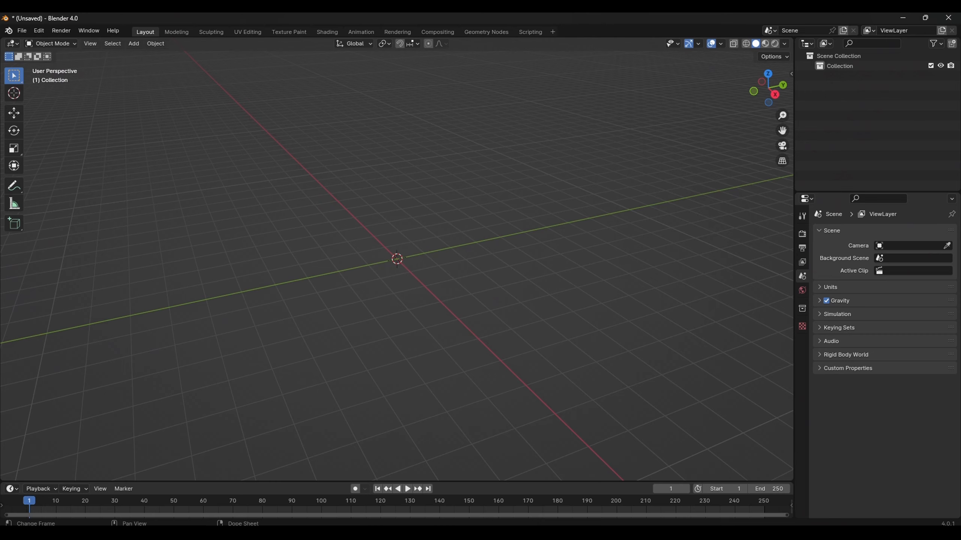
- Switch to Blender and start a Solid (.Solid.Gbx) import
{"action": "left_click", "coordinate": [21, 31]}
{"action": "mouse_move", "coordinate": [89, 173]}
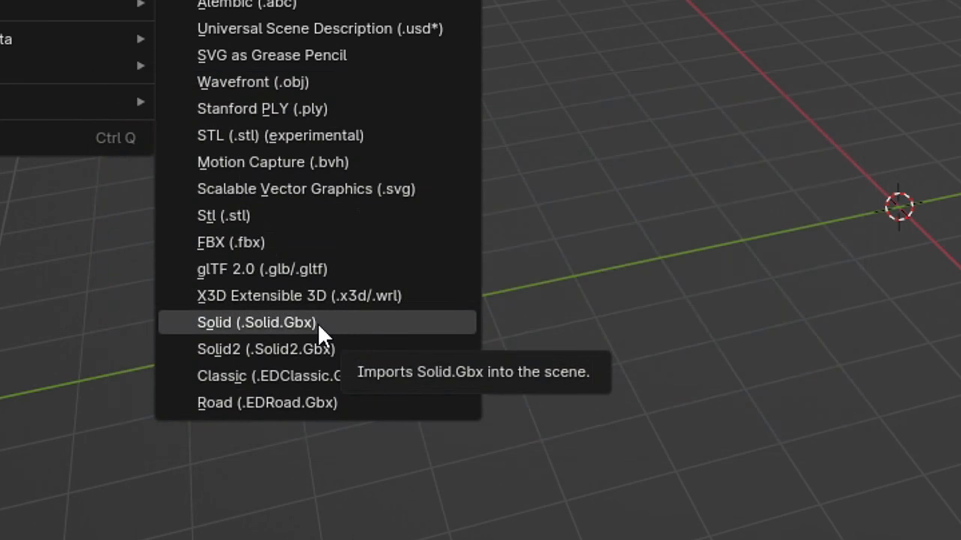
{"action": "left_click", "coordinate": [317, 328]}
- Browse to the extracted CanyonCE\Media\Solid folder under OpenplanetTurbo\Extract\GameData for the import
{"action": "double_click", "coordinate": [276, 130]}
{"action": "left_click", "coordinate": [284, 91]}
{"action": "left_click", "coordinate": [279, 109]}
{"action": "double_click", "coordinate": [279, 110]}
{"action": "double_click", "coordinate": [283, 109]}
{"action": "left_click", "coordinate": [280, 129]}
{"action": "double_click", "coordinate": [280, 129]}
{"action": "double_click", "coordinate": [279, 107]}
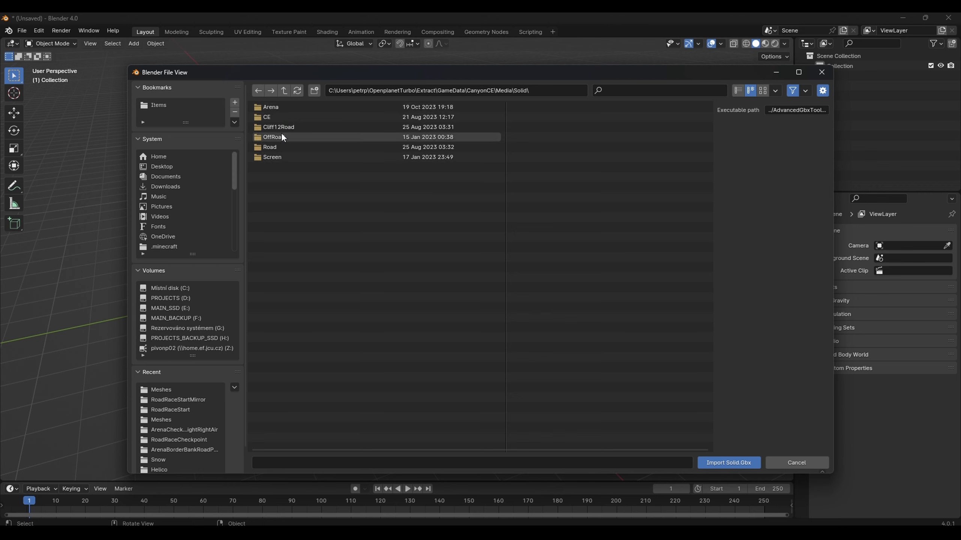
- Open the Road\Hill2 folder and import LandingRamp.Solid.Gbx into the scene
{"action": "double_click", "coordinate": [274, 147]}
{"action": "left_click", "coordinate": [269, 108]}
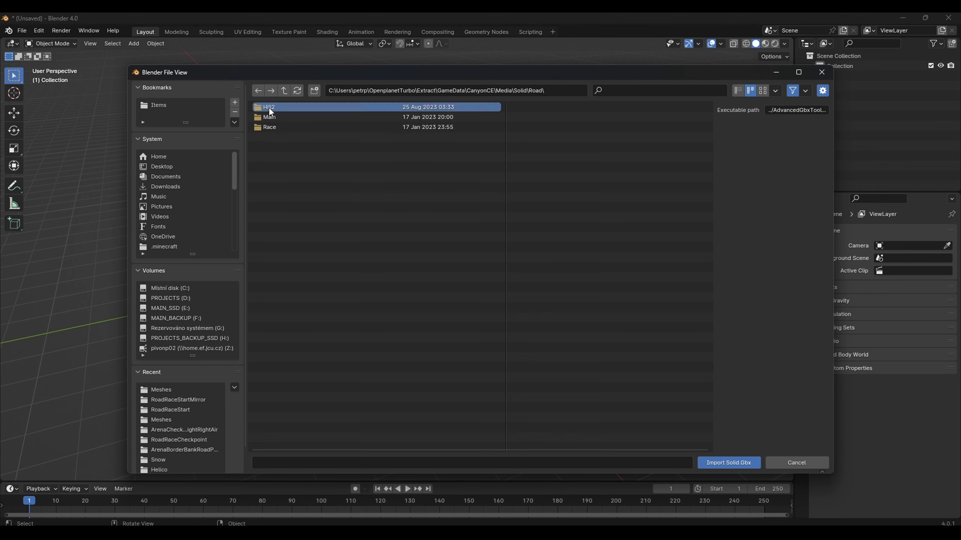
{"action": "double_click", "coordinate": [269, 108]}
{"action": "left_click", "coordinate": [293, 128]}
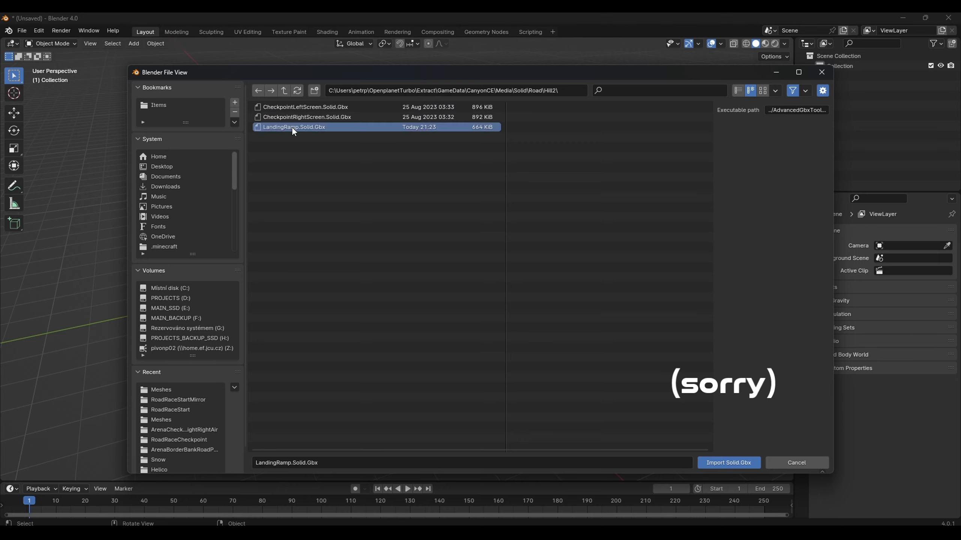
{"action": "double_click", "coordinate": [293, 128]}
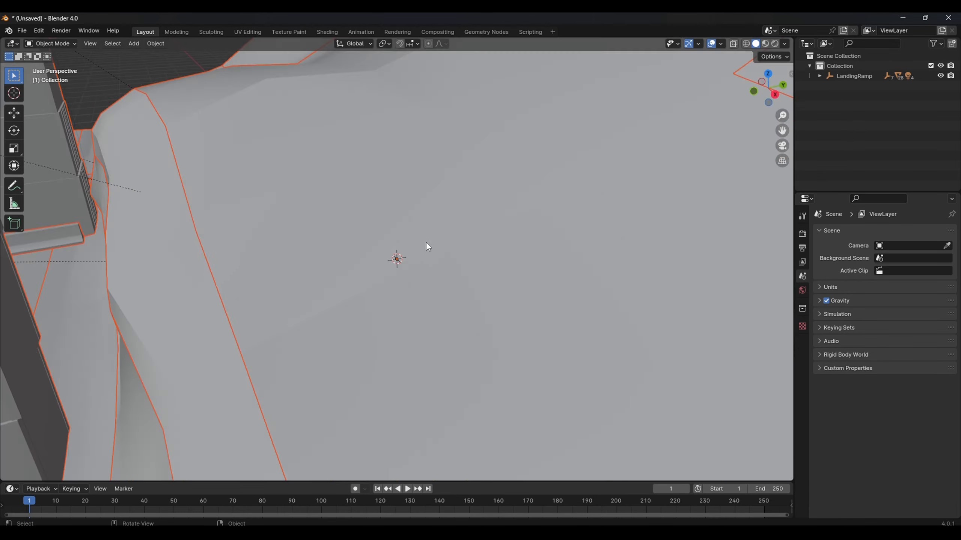
- Deselect the imported model and expand the LandingRamp hierarchy through groups 5 and 10 down to the meshes of group 11
{"action": "scroll", "coordinate": [399, 259], "scroll_direction": "down", "scroll_amount": 5}
{"action": "middle_click_drag", "start_coordinate": [398, 260], "coordinate": [407, 288]}
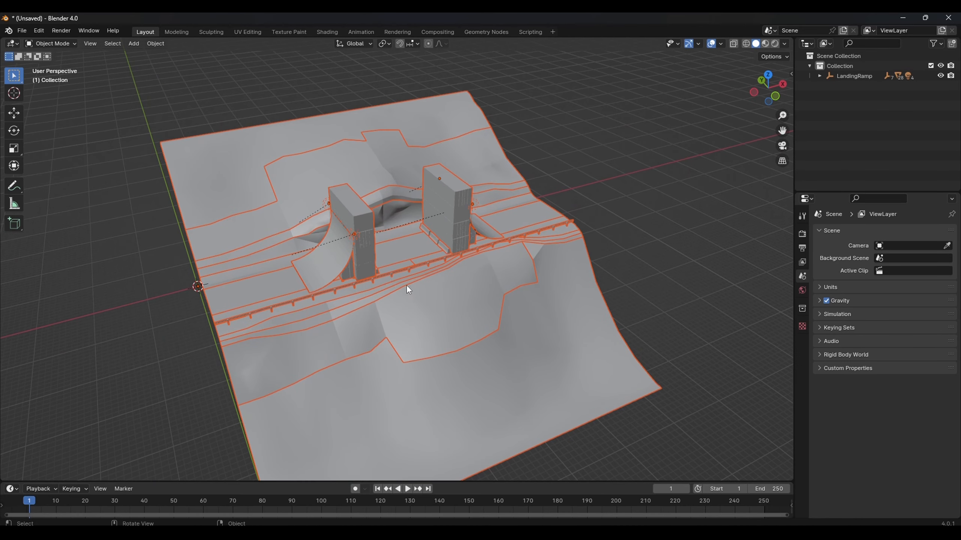
{"action": "key", "text": "alt+a"}
{"action": "left_click", "coordinate": [820, 76]}
{"action": "left_click", "coordinate": [829, 86]}
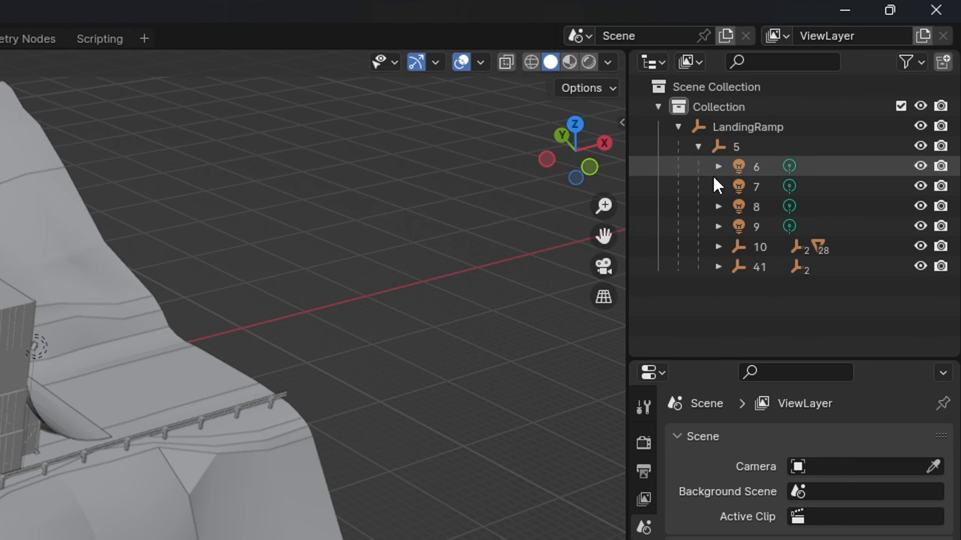
{"action": "left_click", "coordinate": [718, 247]}
{"action": "left_click", "coordinate": [738, 267]}
{"action": "scroll", "coordinate": [740, 274], "scroll_direction": "down", "scroll_amount": 3}
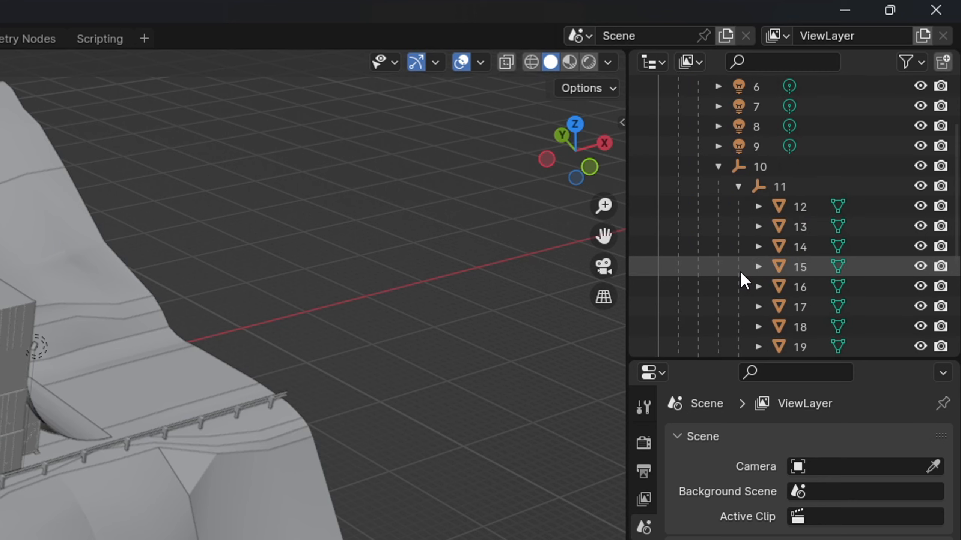
- Review the meshes in groups 11 and 26, collapse both groups, and hide group 26
{"action": "scroll", "coordinate": [742, 276], "scroll_direction": "down", "scroll_amount": 6}
{"action": "left_click", "coordinate": [739, 316]}
{"action": "scroll", "coordinate": [743, 318], "scroll_direction": "down", "scroll_amount": 10}
{"action": "scroll", "coordinate": [747, 323], "scroll_direction": "up", "scroll_amount": 12}
{"action": "left_click", "coordinate": [738, 216]}
{"action": "left_click", "coordinate": [737, 237]}
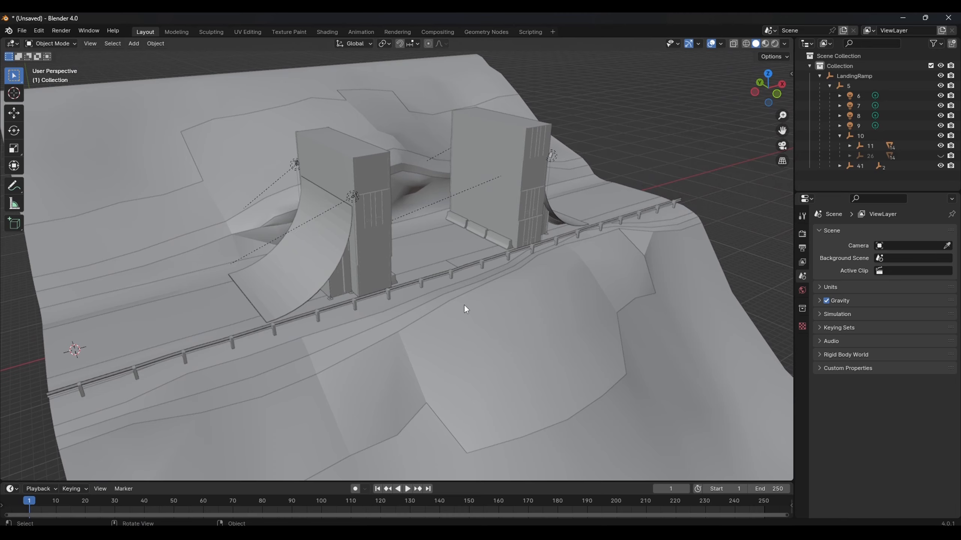
- Inspect the terrain, ramp container and small detail meshes, and view the RoadHill2Straight block in the Maniaplanet map editor for comparison
{"action": "left_click", "coordinate": [464, 305]}
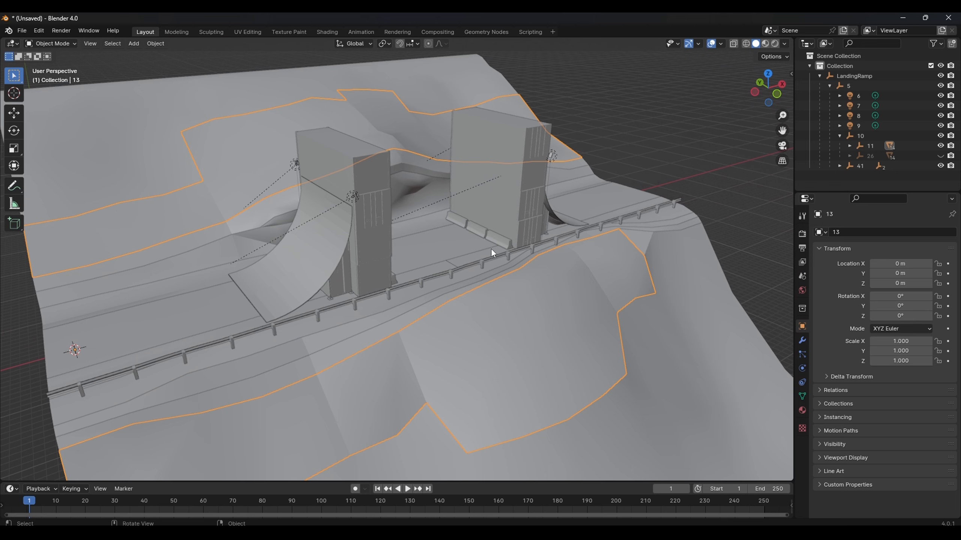
{"action": "left_click", "coordinate": [361, 220]}
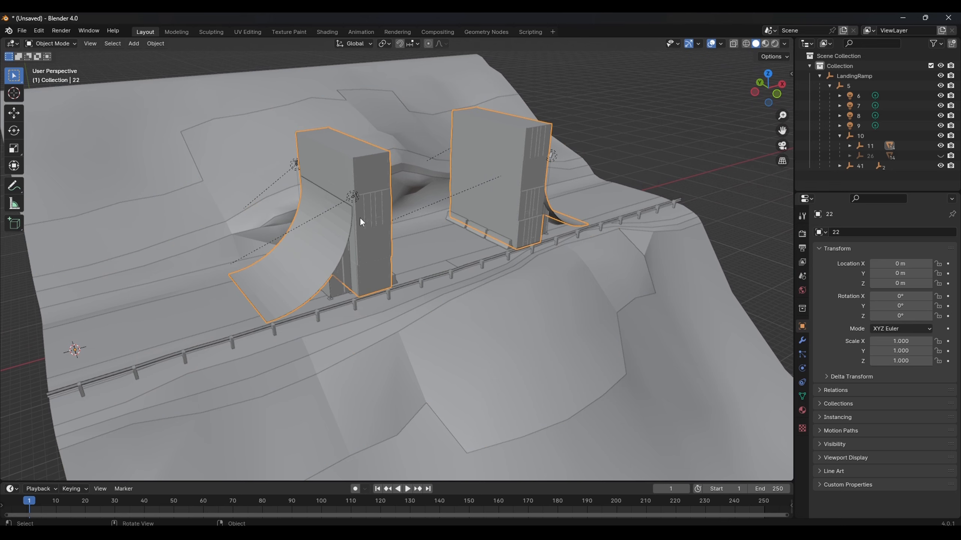
{"action": "left_click", "coordinate": [486, 237]}
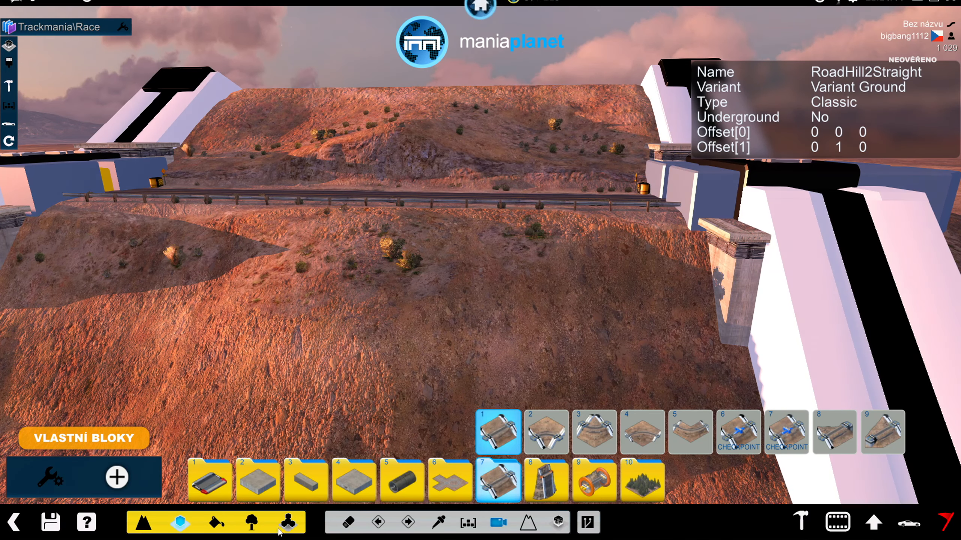
{"action": "scroll", "coordinate": [291, 272], "scroll_direction": "down", "scroll_amount": 3}
{"action": "scroll", "coordinate": [380, 260], "scroll_direction": "up", "scroll_amount": 2}
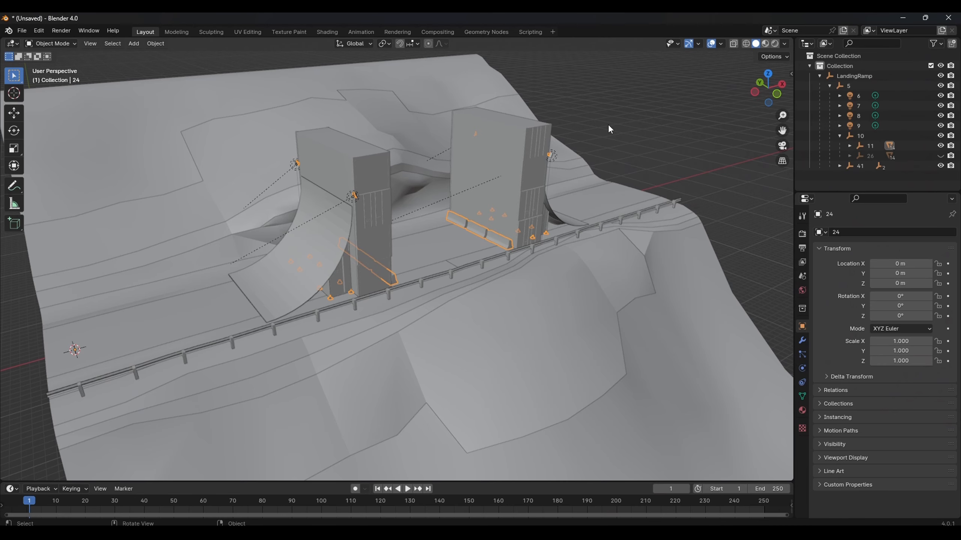
- Back in Blender, delete the terrain, road and guardrail meshes of group 11, keeping only the landing ramp parts
{"action": "scroll", "coordinate": [463, 254], "scroll_direction": "down", "scroll_amount": 4}
{"action": "left_click", "coordinate": [477, 332]}
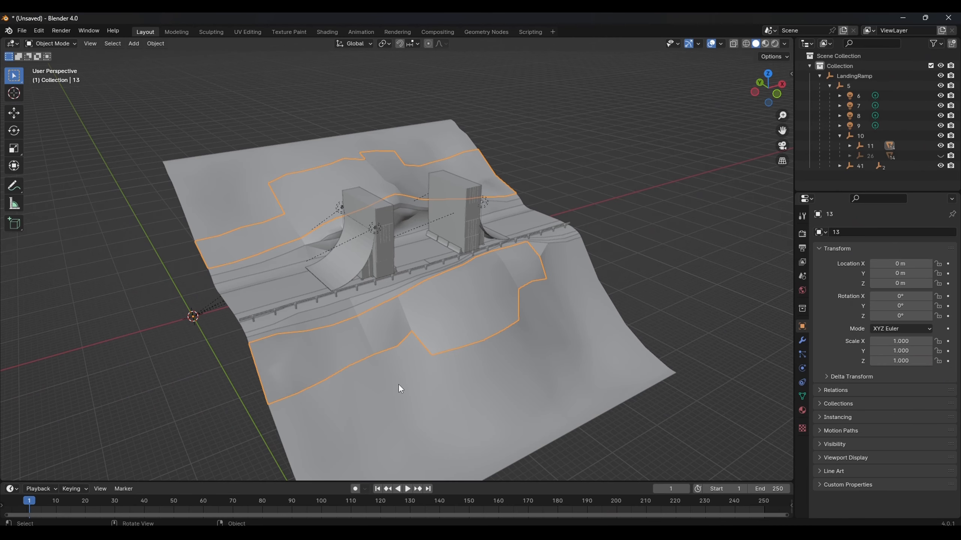
{"action": "key", "text": "Delete"}
{"action": "left_click", "coordinate": [367, 330]}
{"action": "key", "text": "Delete"}
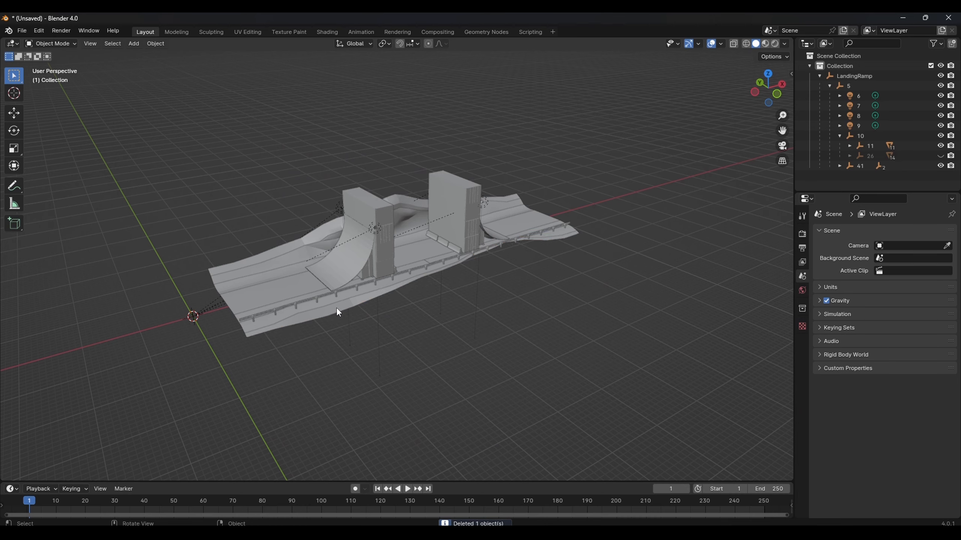
{"action": "left_click", "coordinate": [338, 312]}
{"action": "key", "text": "Delete"}
{"action": "middle_click_drag", "start_coordinate": [315, 269], "coordinate": [355, 332]}
{"action": "left_click", "coordinate": [355, 332]}
{"action": "key", "text": "Delete"}
{"action": "middle_click_drag", "start_coordinate": [237, 346], "coordinate": [369, 341]}
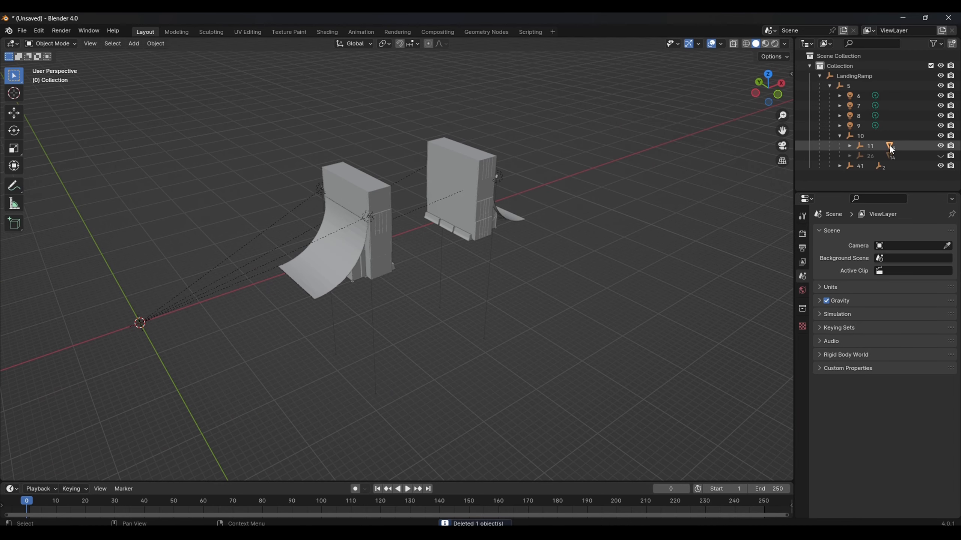
- Expand and unhide group 26, and delete its large outer terrain mesh
{"action": "left_click", "coordinate": [850, 156]}
{"action": "scroll", "coordinate": [864, 153], "scroll_direction": "down", "scroll_amount": 3}
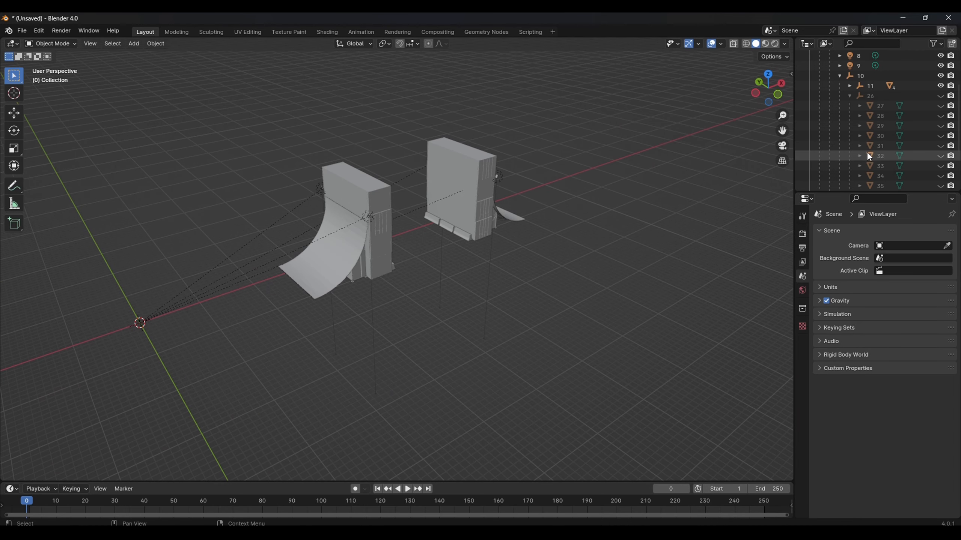
{"action": "left_click", "coordinate": [940, 96]}
{"action": "left_click", "coordinate": [524, 400]}
{"action": "key", "text": "Delete"}
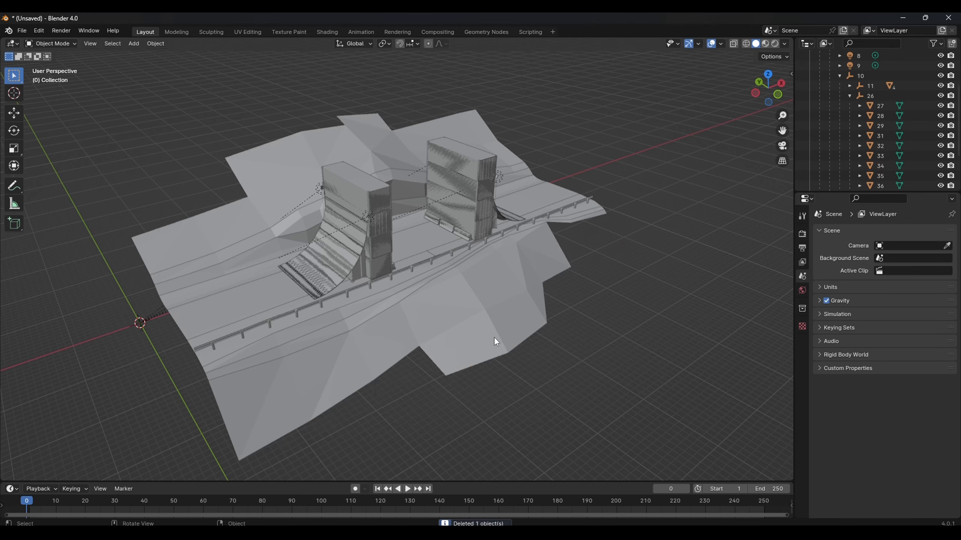
- Delete the remaining terrain, road and guardrail meshes of group 26, leaving only its landing ramp parts
{"action": "left_click", "coordinate": [499, 345]}
{"action": "key", "text": "Delete"}
{"action": "left_click", "coordinate": [338, 322]}
{"action": "key", "text": "Delete"}
{"action": "left_click", "coordinate": [322, 317]}
{"action": "key", "text": "Delete"}
{"action": "left_click", "coordinate": [278, 311]}
{"action": "key", "text": "Delete"}
{"action": "left_click", "coordinate": [258, 304]}
{"action": "key", "text": "Delete"}
{"action": "left_click", "coordinate": [232, 278]}
{"action": "key", "text": "Delete"}
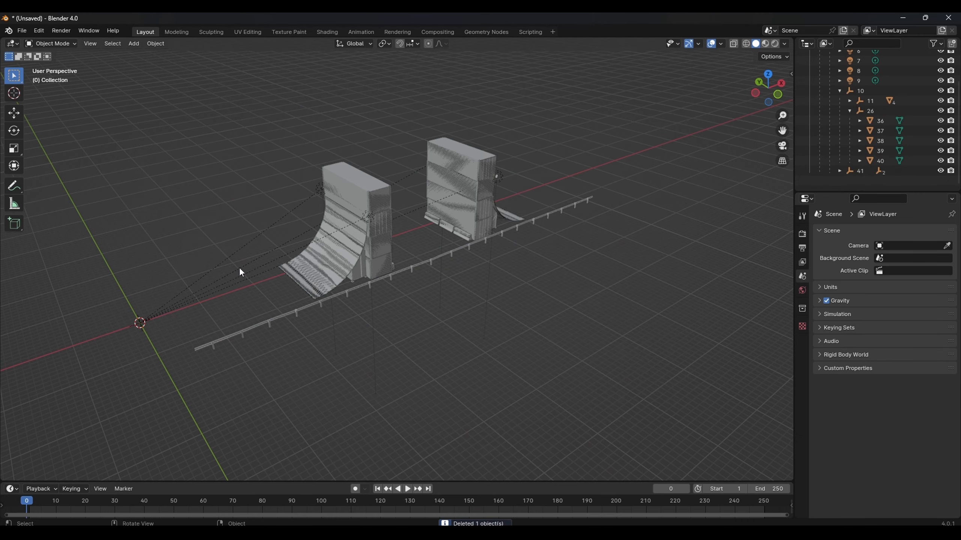
{"action": "key", "text": "Delete"}
{"action": "middle_click_drag", "start_coordinate": [365, 328], "coordinate": [564, 339]}
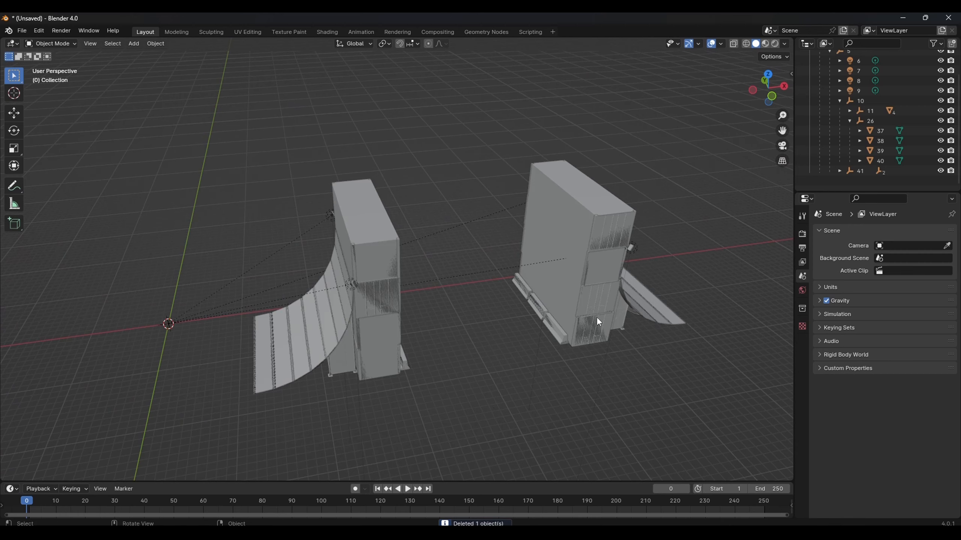
- Examine the lights and lamp mesh attached to the two landing ramps by selecting them one after another
{"action": "left_click", "coordinate": [350, 284]}
{"action": "left_click", "coordinate": [350, 284]}
{"action": "scroll", "coordinate": [349, 283], "scroll_direction": "up", "scroll_amount": 3}
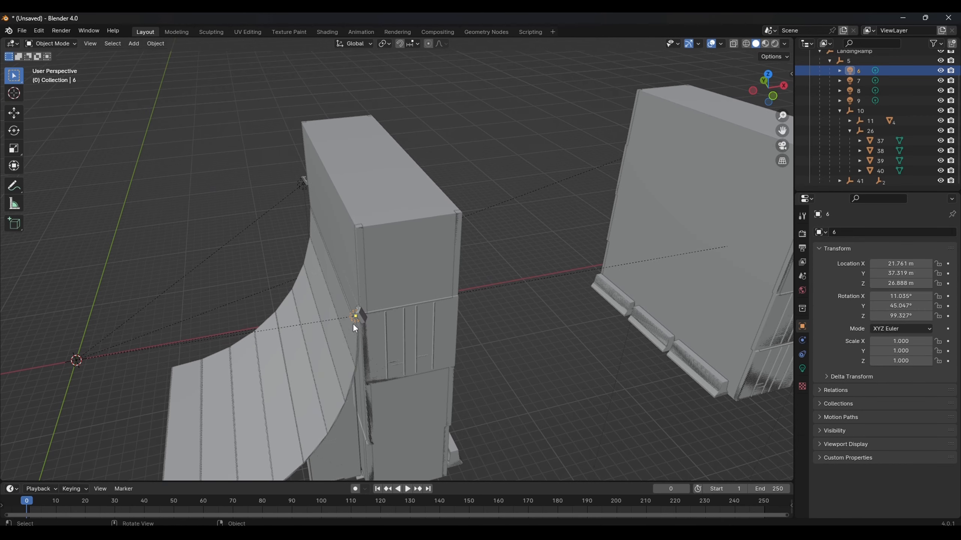
{"action": "left_click", "coordinate": [307, 186]}
{"action": "middle_click_drag", "start_coordinate": [300, 182], "coordinate": [435, 307]}
{"action": "left_click", "coordinate": [427, 292]}
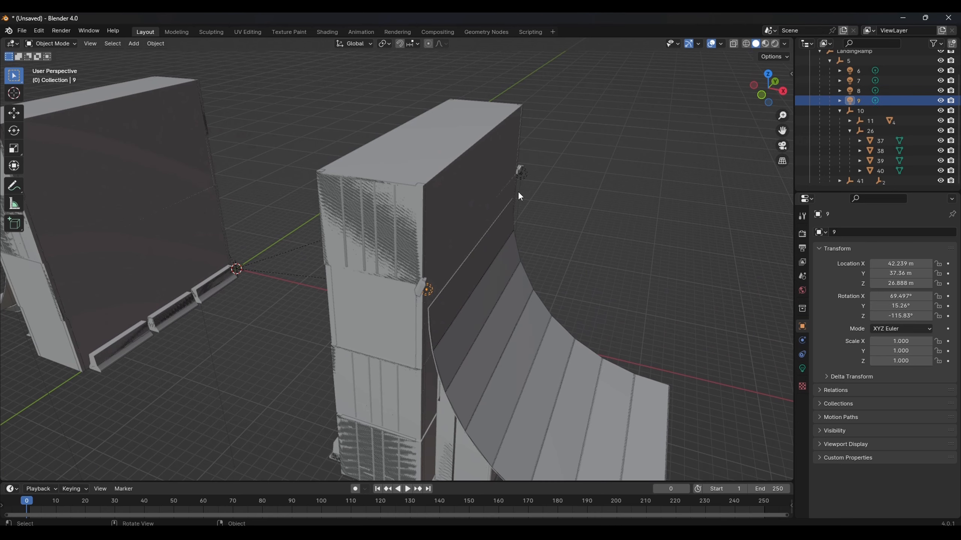
{"action": "left_click", "coordinate": [521, 172]}
{"action": "middle_click_drag", "start_coordinate": [521, 173], "coordinate": [374, 265]}
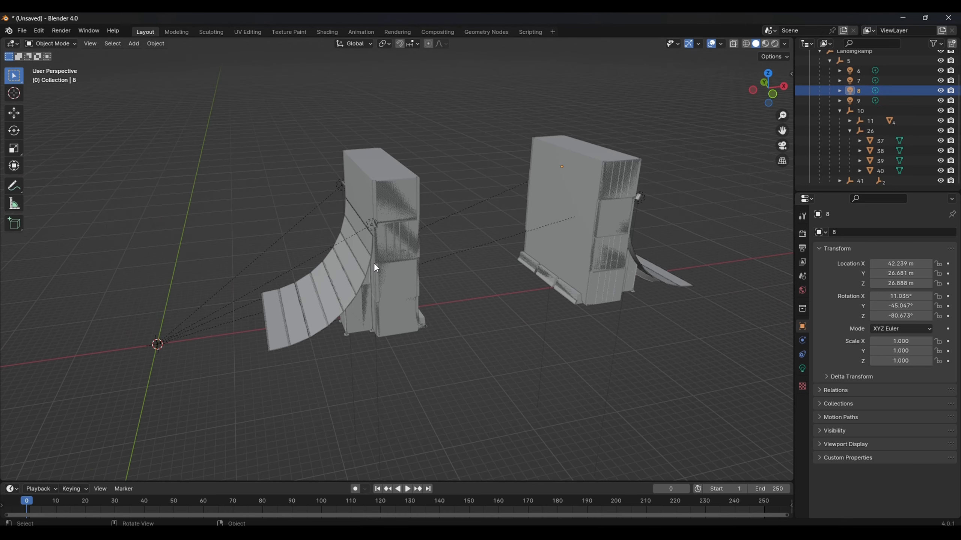
{"action": "left_click", "coordinate": [374, 227]}
- Expand group 11 and check the materials of meshes 22, 23, 24 and 25
{"action": "left_click", "coordinate": [850, 121]}
{"action": "left_click", "coordinate": [879, 133]}
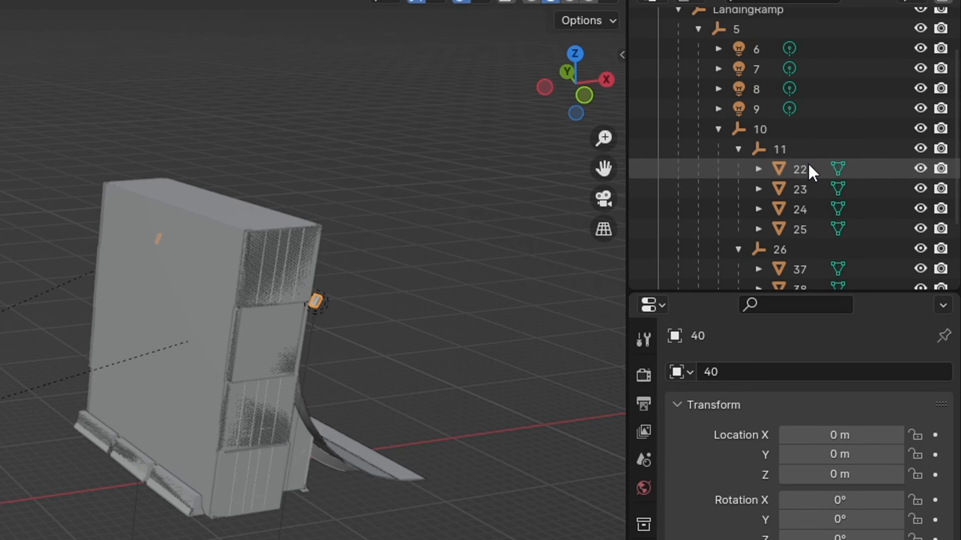
{"action": "scroll", "coordinate": [358, 294], "scroll_direction": "down", "scroll_amount": 1}
{"action": "scroll", "coordinate": [499, 538], "scroll_direction": "up", "scroll_amount": 1}
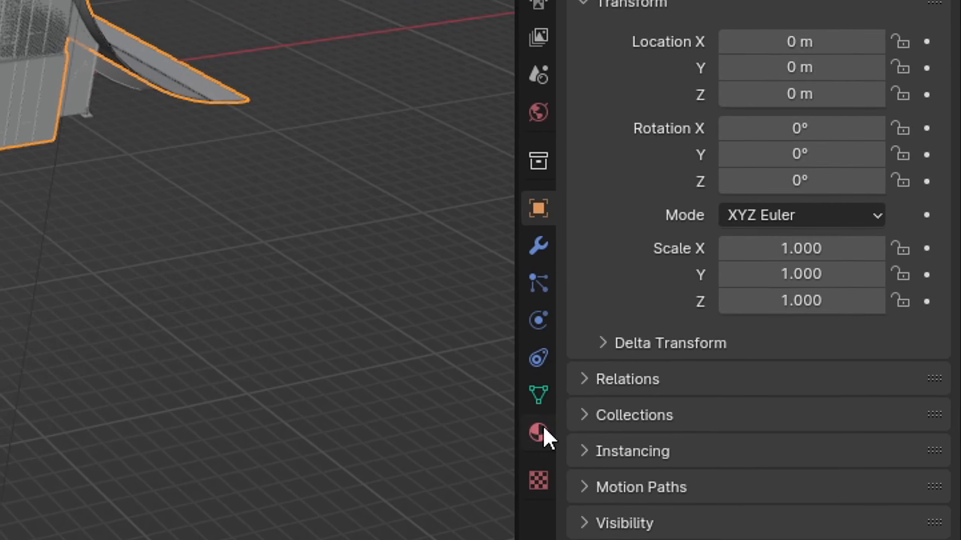
{"action": "left_click", "coordinate": [542, 426]}
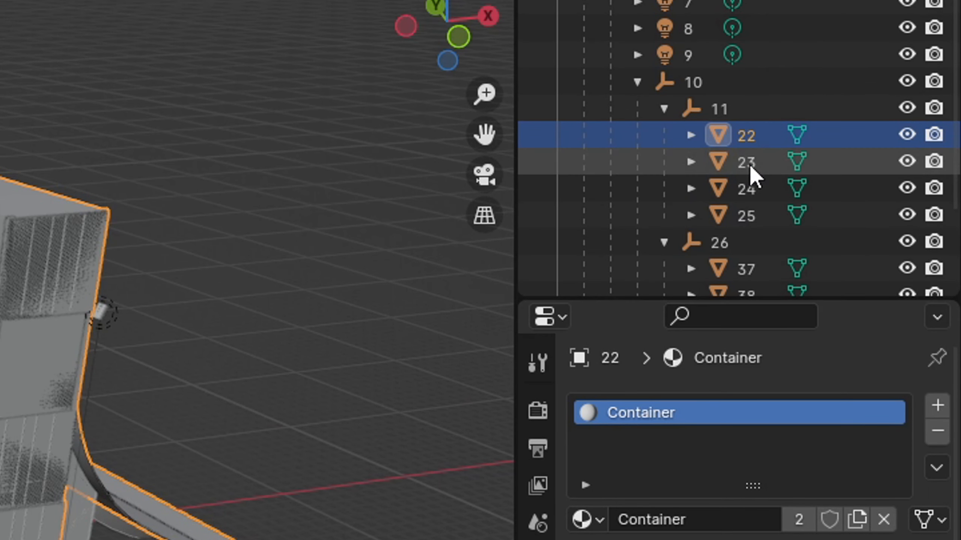
{"action": "left_click", "coordinate": [749, 170]}
{"action": "left_click", "coordinate": [748, 188]}
{"action": "left_click", "coordinate": [744, 215]}
{"action": "scroll", "coordinate": [745, 223], "scroll_direction": "down", "scroll_amount": 3}
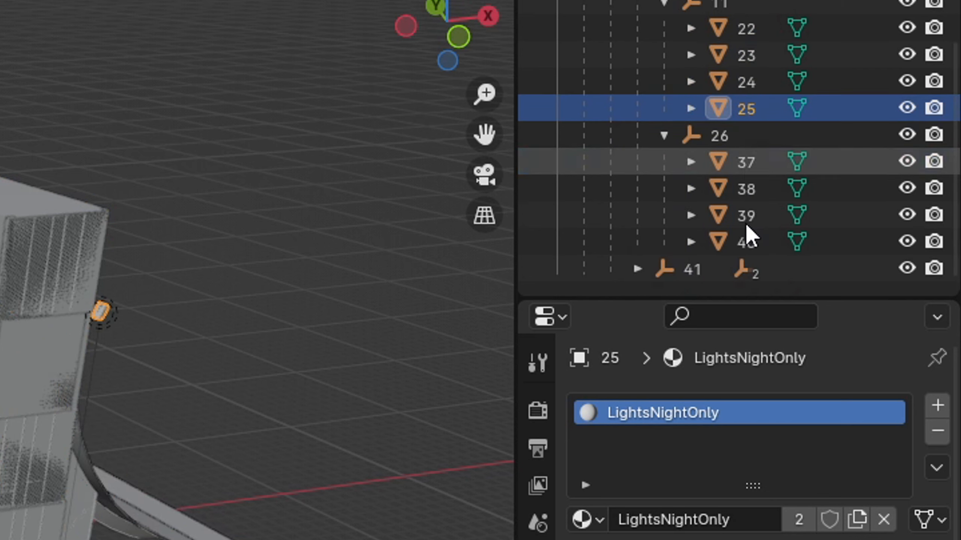
- Check the materials of meshes 37, 38, 39 and 40 in group 26
{"action": "left_click", "coordinate": [748, 168]}
{"action": "left_click", "coordinate": [749, 189]}
{"action": "left_click", "coordinate": [750, 216]}
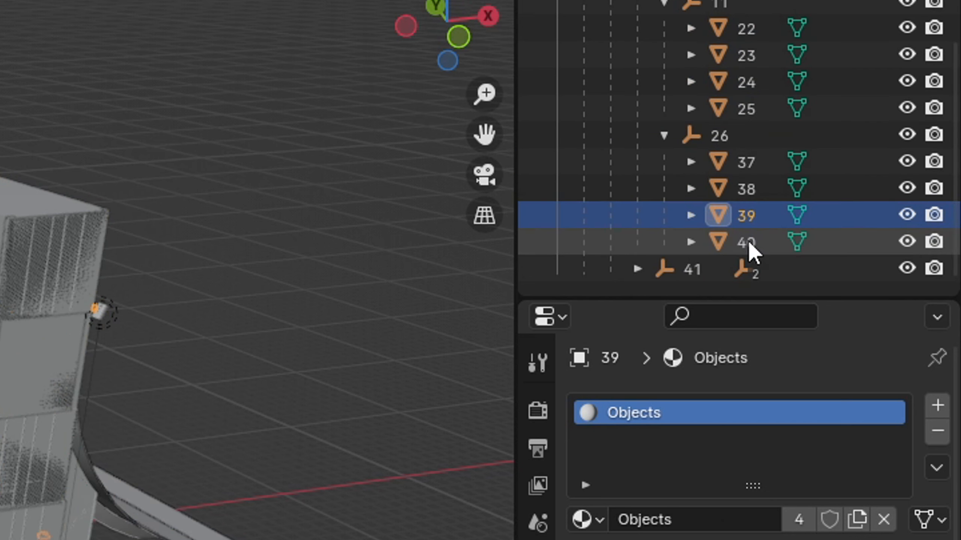
{"action": "left_click", "coordinate": [746, 242]}
- Expand group 41, check its empties 42 and 43, and delete the whole group
{"action": "left_click", "coordinate": [637, 269]}
{"action": "scroll", "coordinate": [658, 267], "scroll_direction": "down", "scroll_amount": 2}
{"action": "left_click", "coordinate": [712, 245]}
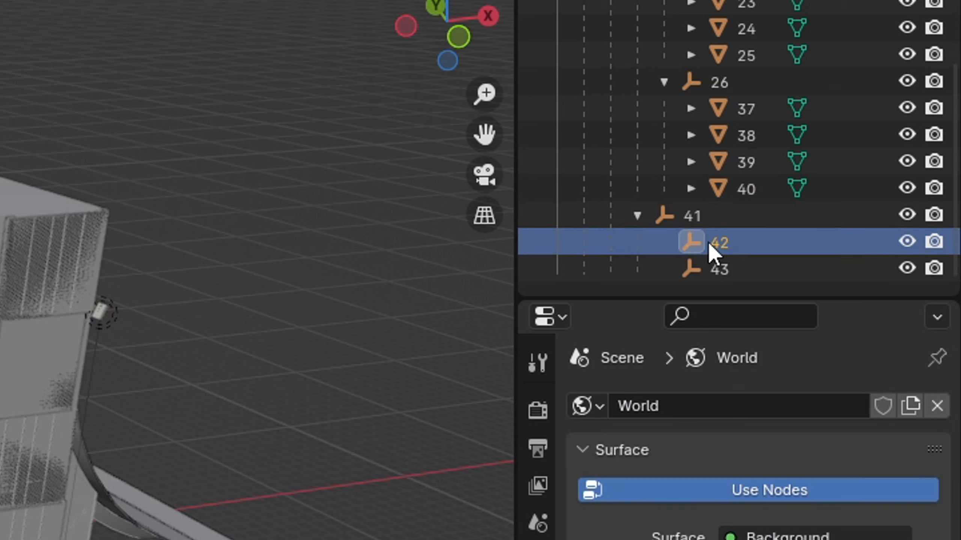
{"action": "left_click", "coordinate": [714, 269]}
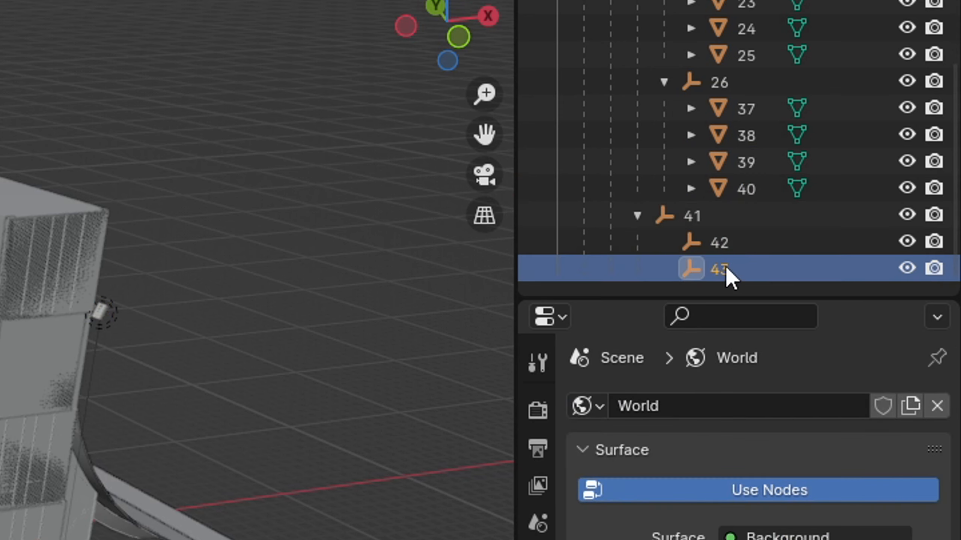
{"action": "scroll", "coordinate": [735, 272], "scroll_direction": "up", "scroll_amount": 8}
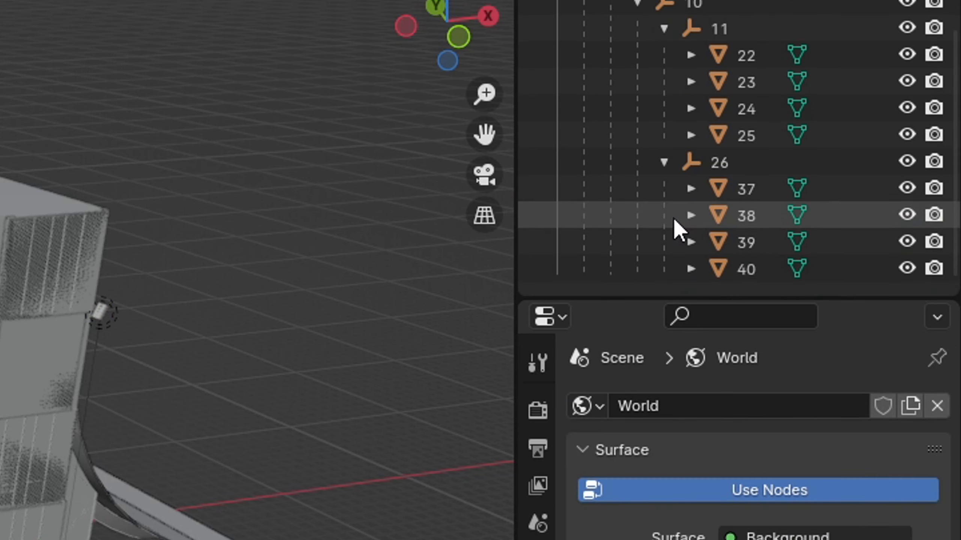
{"action": "scroll", "coordinate": [700, 167], "scroll_direction": "down", "scroll_amount": 4}
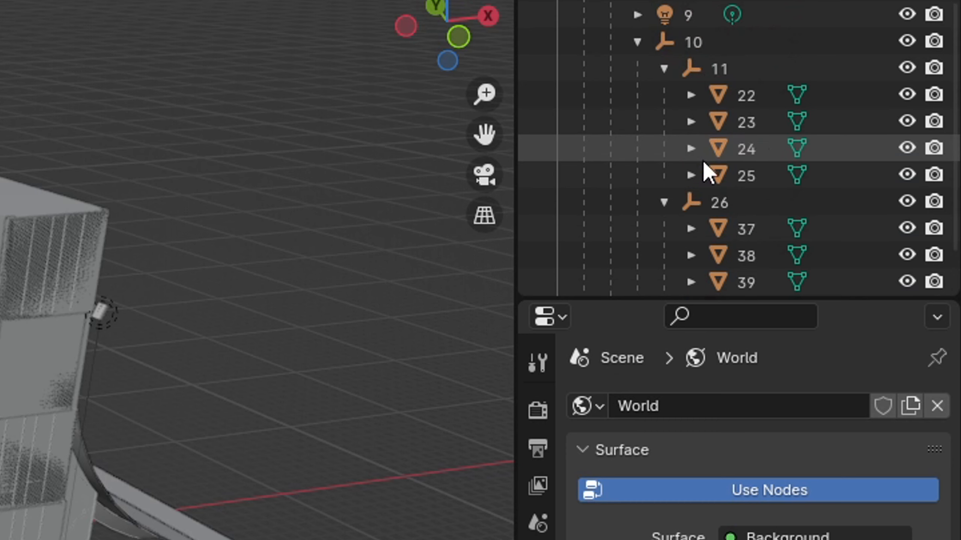
- Join meshes 22, 23, 24 and 25 of group 11 into mesh 22
{"action": "left_click", "coordinate": [759, 101]}
{"action": "left_click", "coordinate": [755, 179], "text": "shift"}
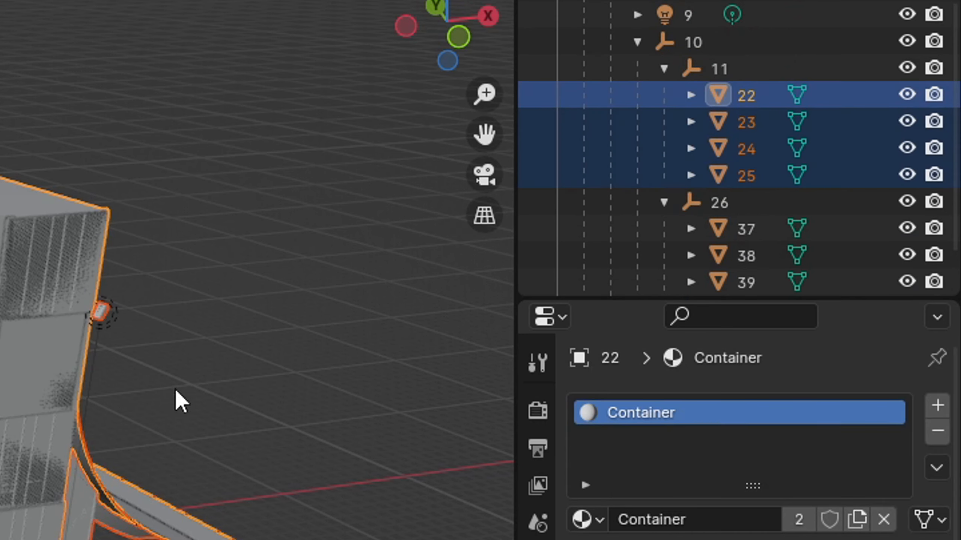
{"action": "key", "text": "ctrl+j"}
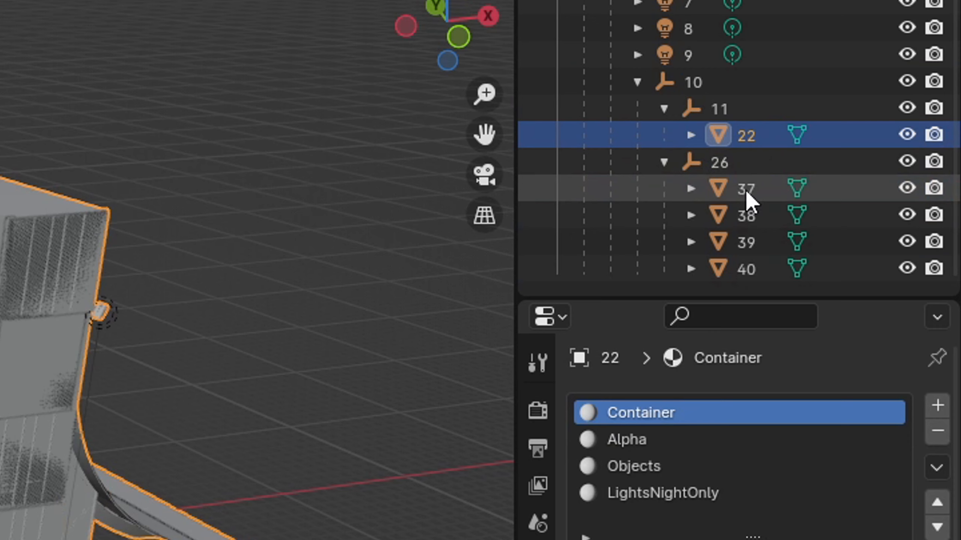
- Join meshes 37, 38, 39 and 40 of group 26 into mesh 37
{"action": "left_click", "coordinate": [749, 200]}
{"action": "left_click", "coordinate": [772, 272], "text": "ctrl"}
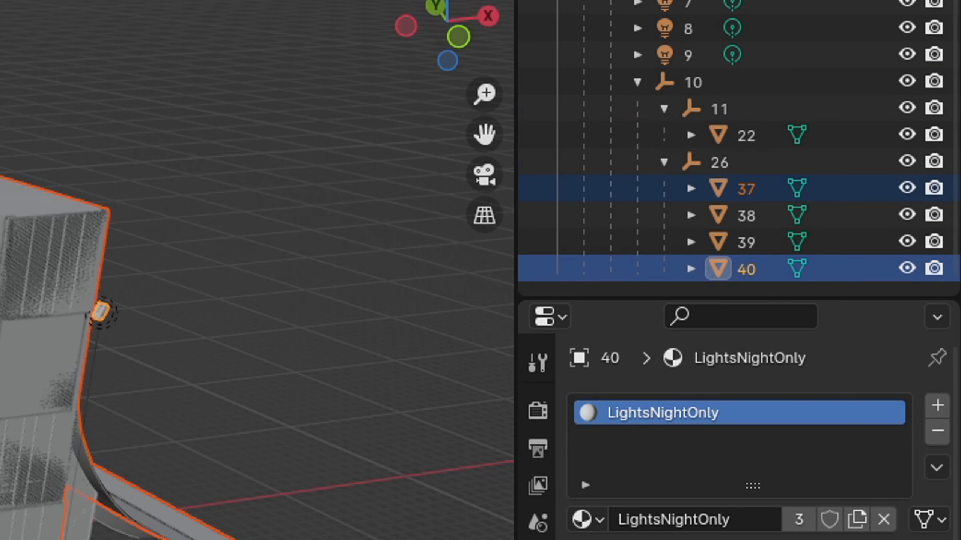
{"action": "left_click", "coordinate": [757, 193]}
{"action": "left_click", "coordinate": [673, 276], "text": "shift"}
{"action": "key", "text": "ctrl+j"}
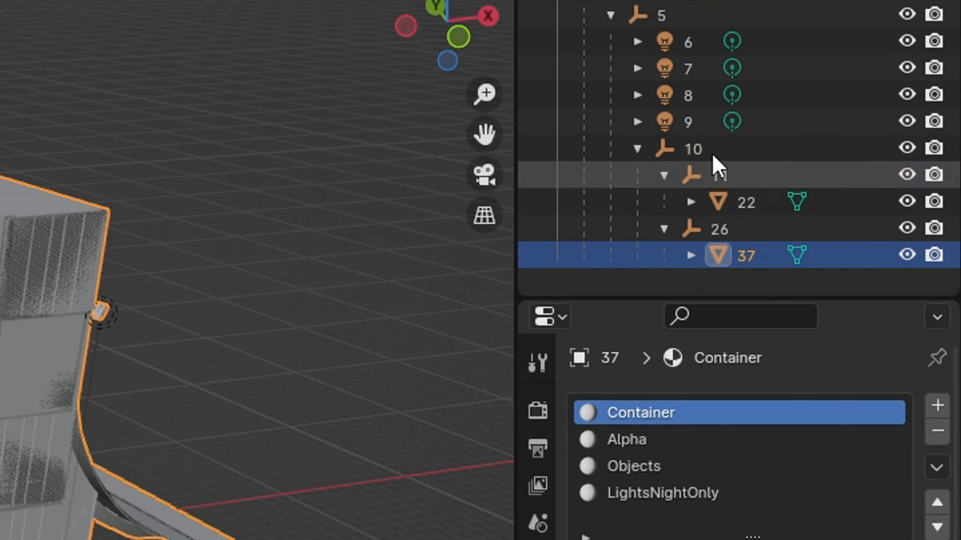
- Rename mesh 22 as Land_Lod0 and mesh 37 as Land_Lod1
{"action": "double_click", "coordinate": [747, 200]}
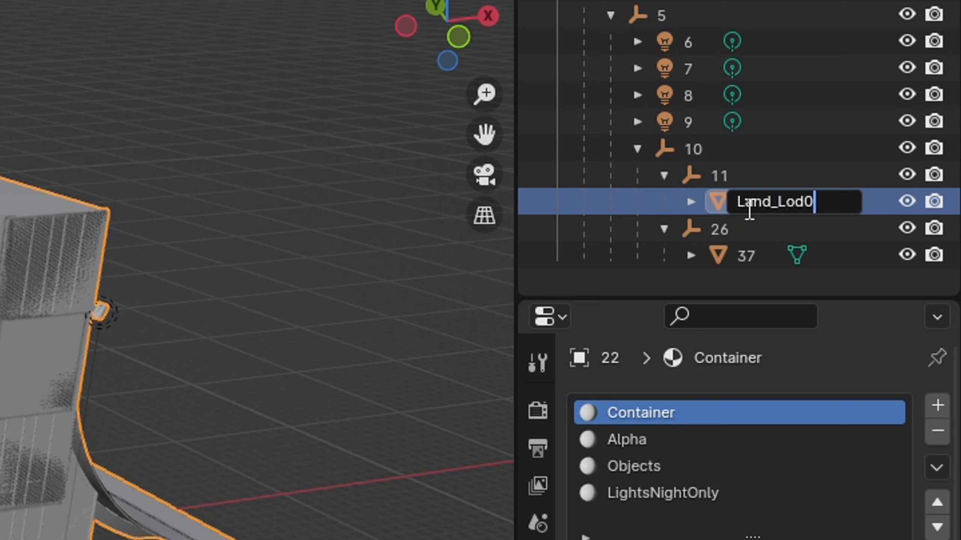
{"action": "type", "text": "Land_Lod0"}
{"action": "key", "text": "Return"}
{"action": "double_click", "coordinate": [747, 254]}
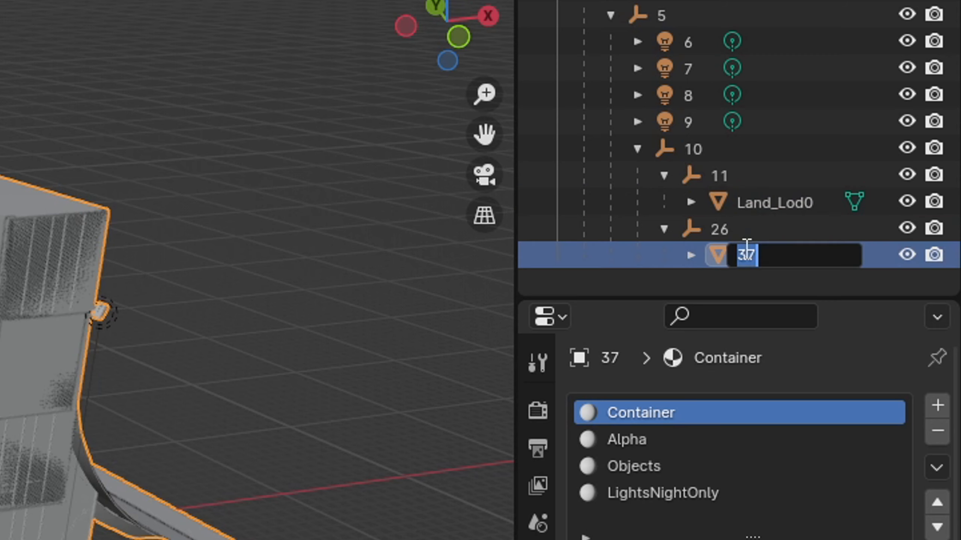
{"action": "type", "text": "Land_Lod"}
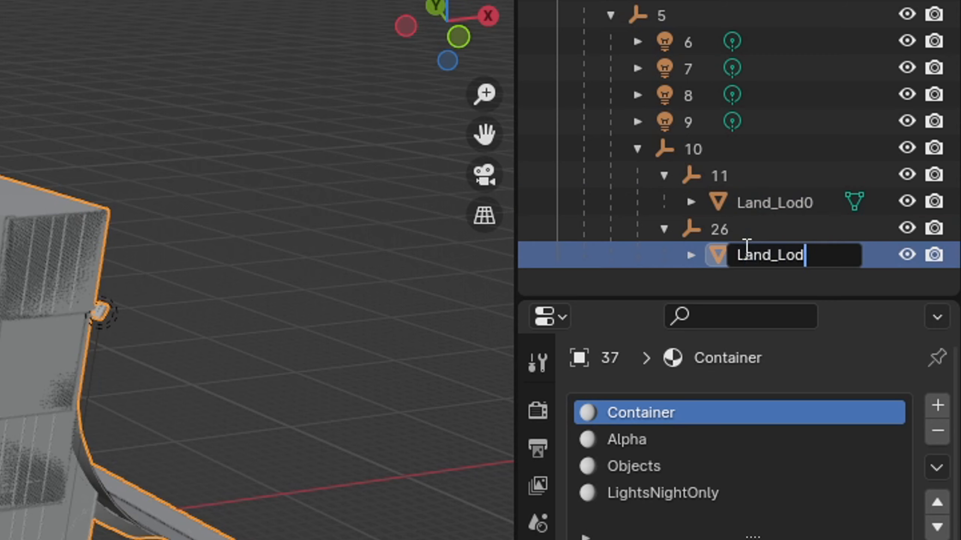
{"action": "type", "text": "1"}
{"action": "key", "text": "Return"}
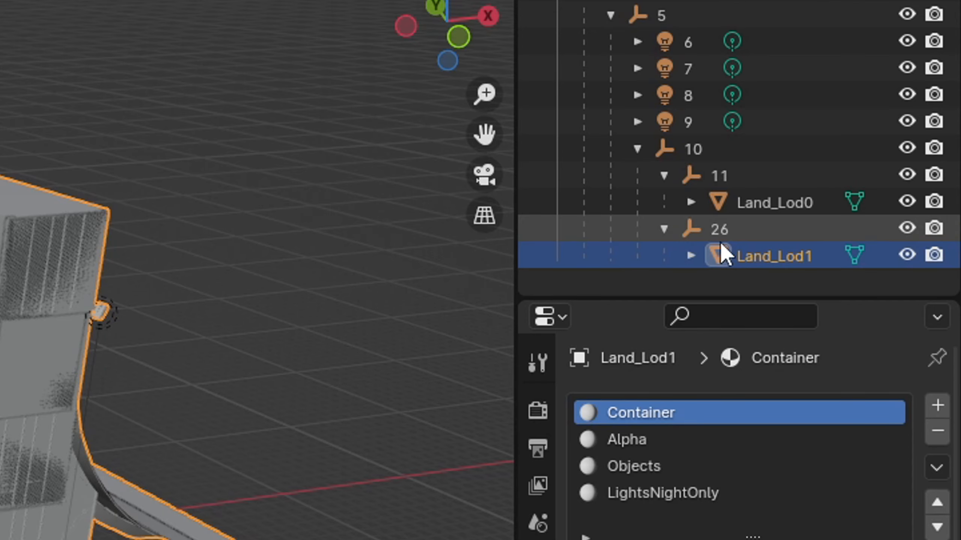
- Check the transform values of empty 5, then select the whole LandingRamp hierarchy
{"action": "left_click", "coordinate": [680, 19]}
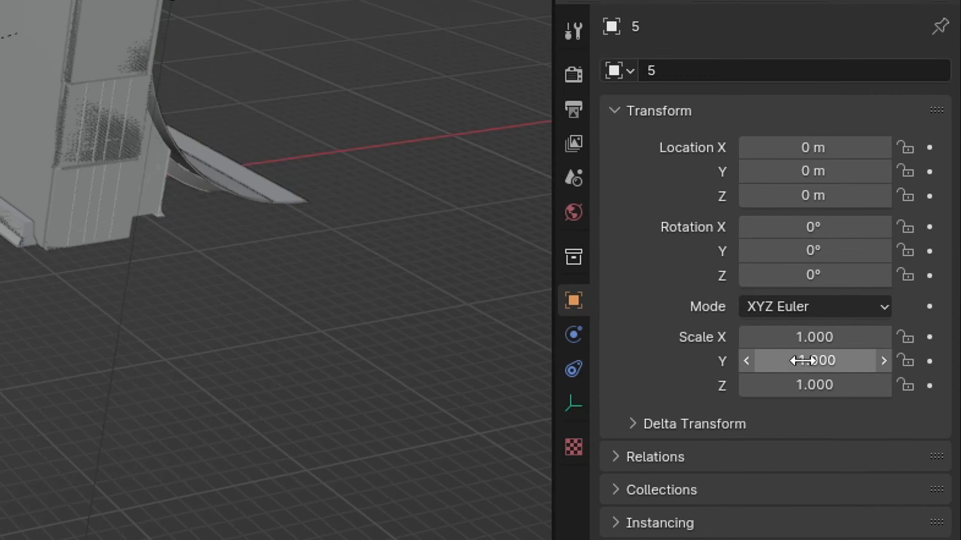
{"action": "middle_click_drag", "start_coordinate": [4, 69], "coordinate": [2, 46]}
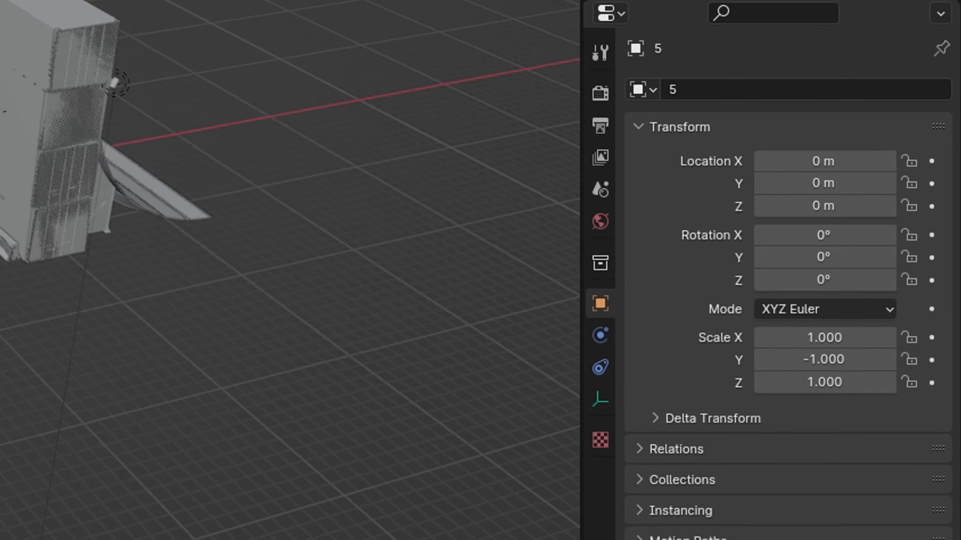
{"action": "left_click", "coordinate": [879, 150]}
{"action": "left_click", "coordinate": [857, 77], "text": "shift"}
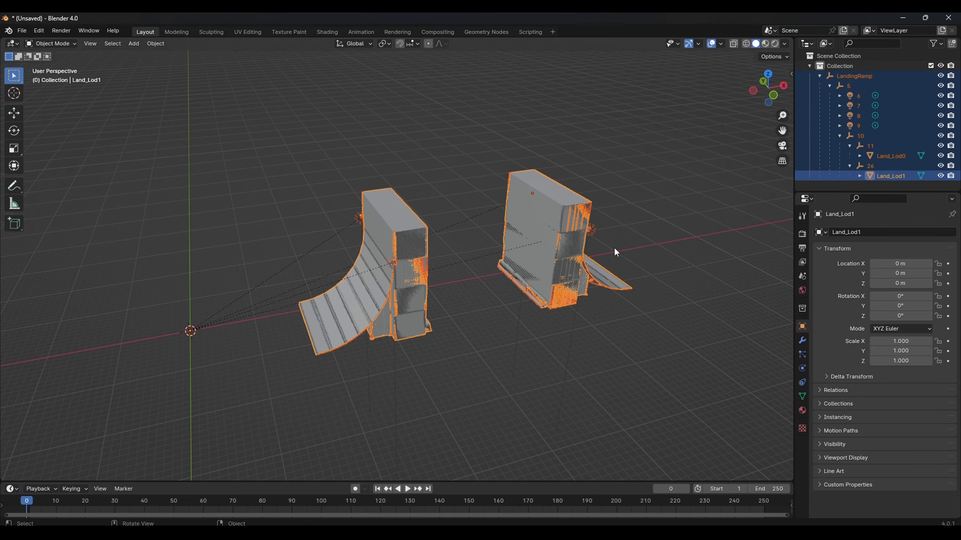
- Turn on the Face Orientation overlay and apply the object transforms to the selected LandingRamp hierarchy
{"action": "key", "text": "ctrl+a"}
{"action": "left_click", "coordinate": [721, 45]}
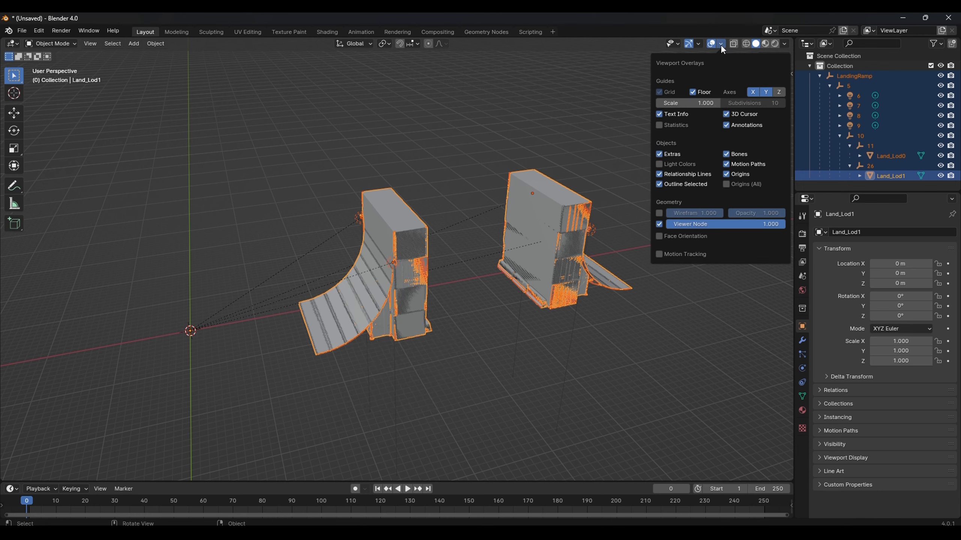
{"action": "left_click", "coordinate": [659, 236]}
{"action": "scroll", "coordinate": [503, 285], "scroll_direction": "up", "scroll_amount": 4}
{"action": "middle_click_drag", "start_coordinate": [472, 295], "coordinate": [355, 250]}
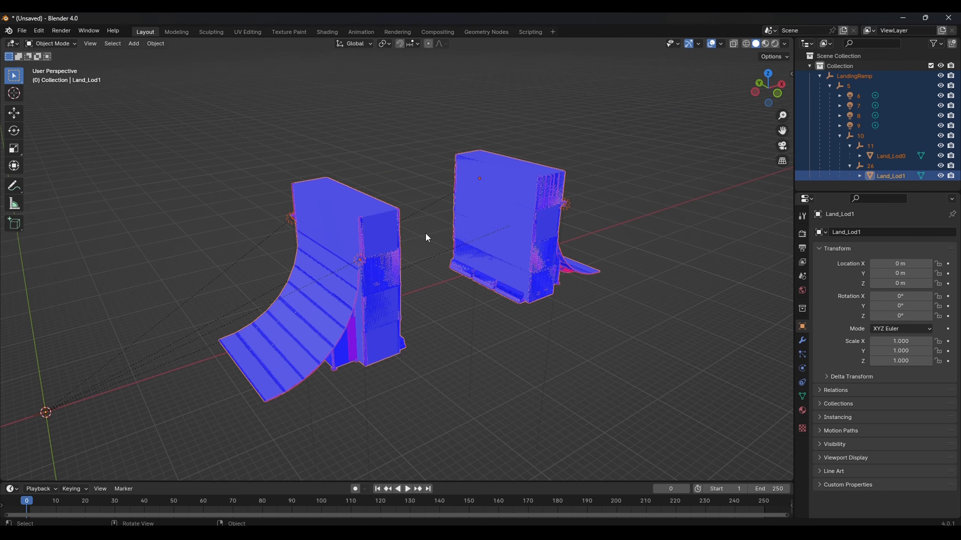
{"action": "key", "text": "ctrl+a"}
{"action": "left_click", "coordinate": [401, 279]}
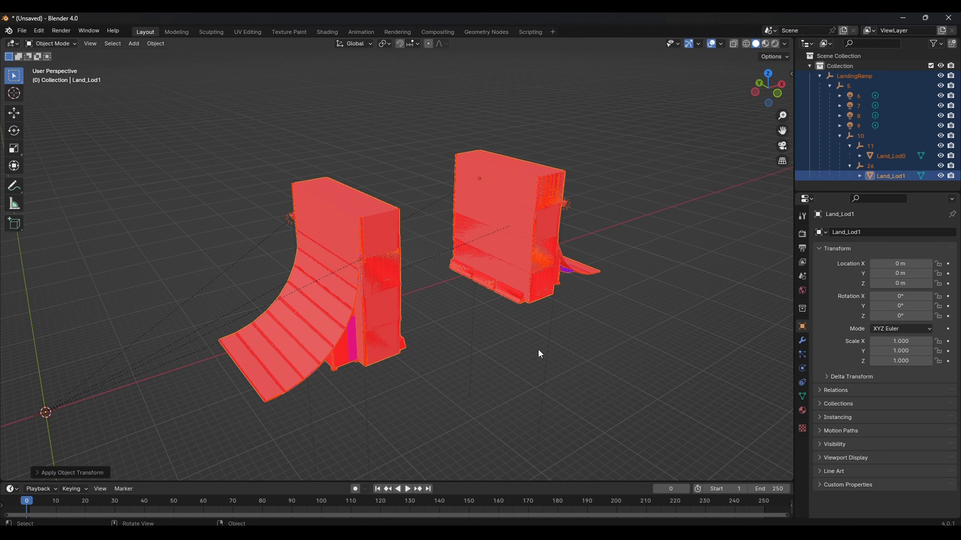
- Flip the normals of Land_Lod0 and Land_Lod1 in Edit Mode and return to Object Mode
{"action": "left_click", "coordinate": [889, 176]}
{"action": "left_click", "coordinate": [885, 157], "text": "ctrl"}
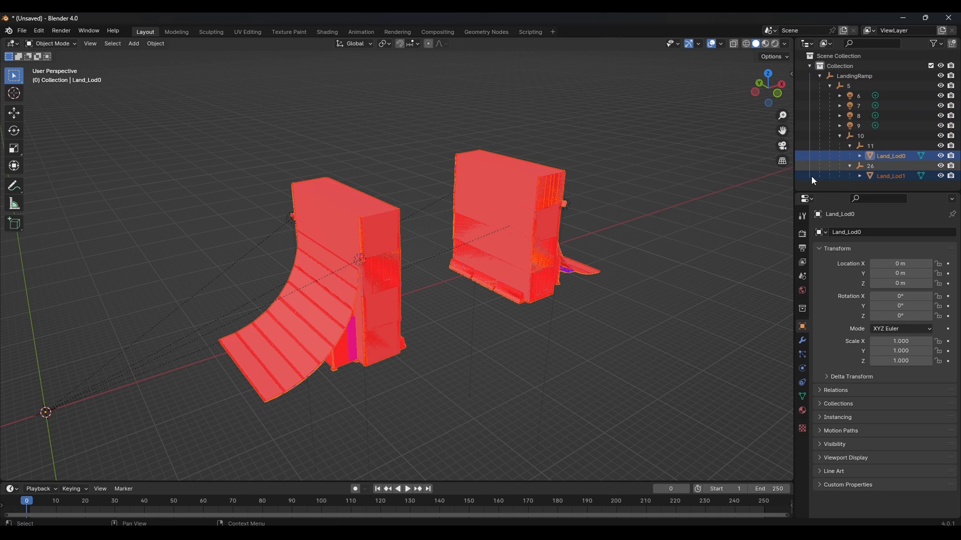
{"action": "left_click", "coordinate": [66, 42]}
{"action": "left_click", "coordinate": [63, 62]}
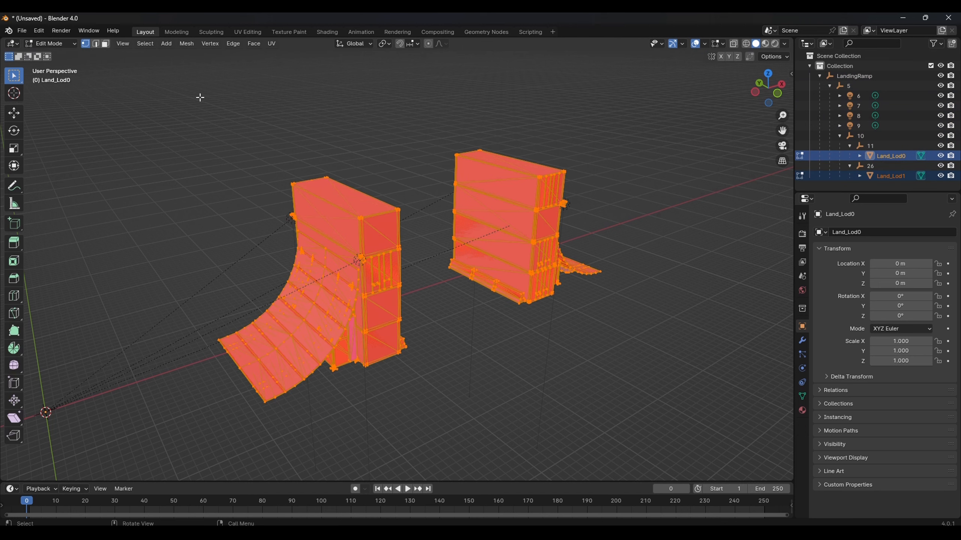
{"action": "left_click", "coordinate": [166, 44]}
{"action": "mouse_move", "coordinate": [188, 43]}
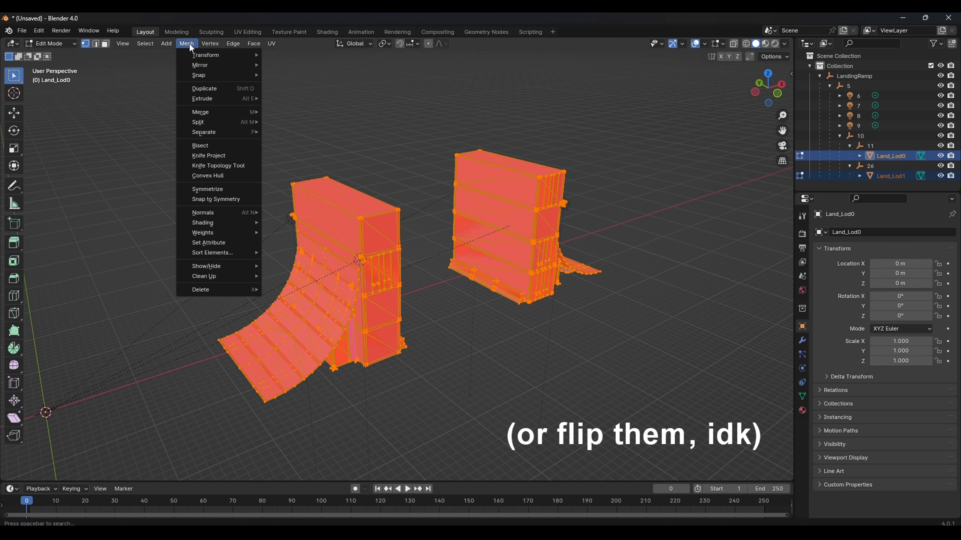
{"action": "mouse_move", "coordinate": [244, 219]}
{"action": "left_click", "coordinate": [282, 212]}
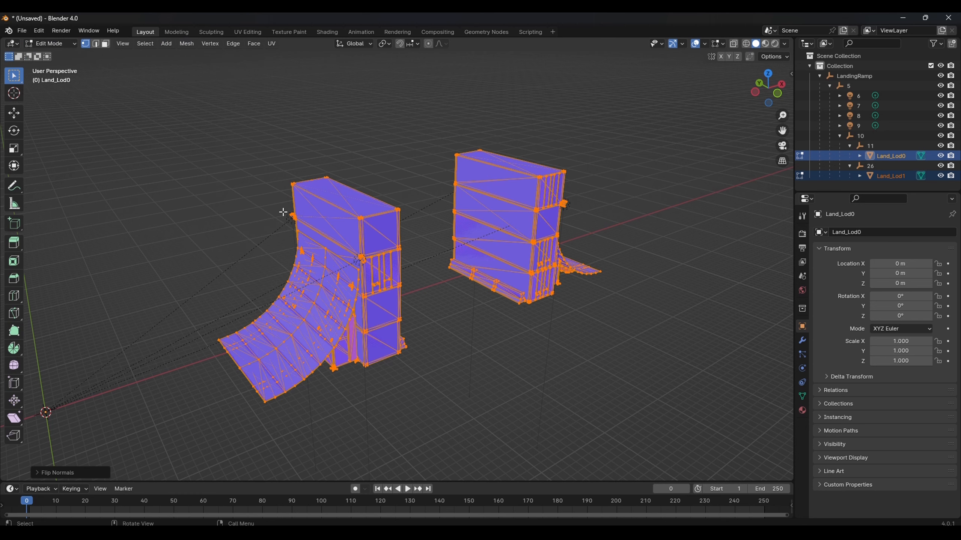
{"action": "left_click", "coordinate": [69, 43]}
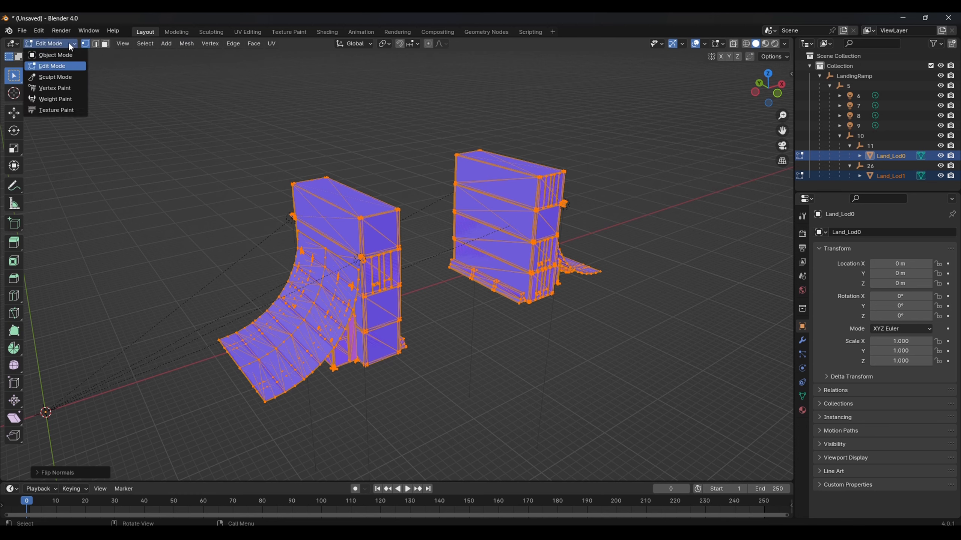
{"action": "left_click", "coordinate": [70, 52]}
- Examine the meshes' BaseMaterial and Lightmap UV maps, comparing both layouts of Land_Lod1 in the UV editor
{"action": "scroll", "coordinate": [291, 116], "scroll_direction": "up", "scroll_amount": 2}
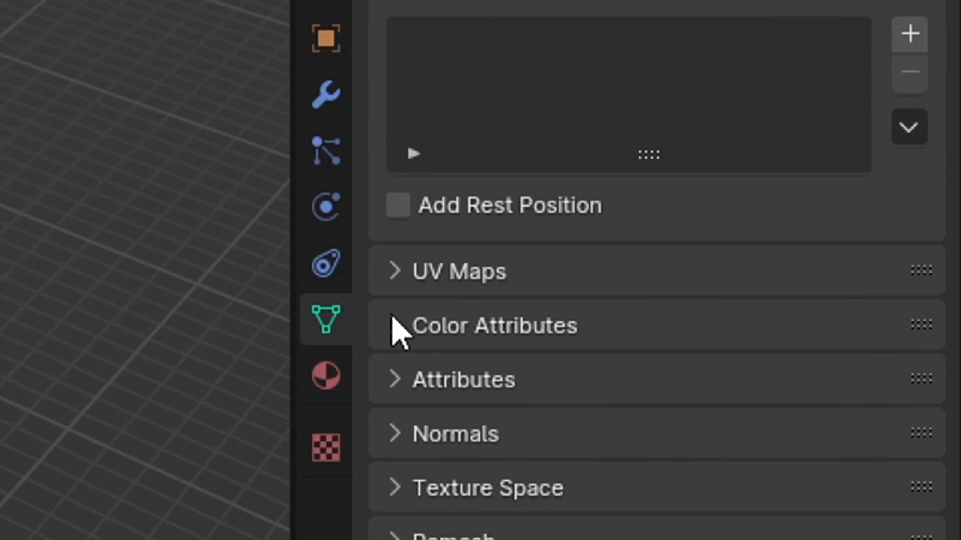
{"action": "left_click", "coordinate": [760, 302]}
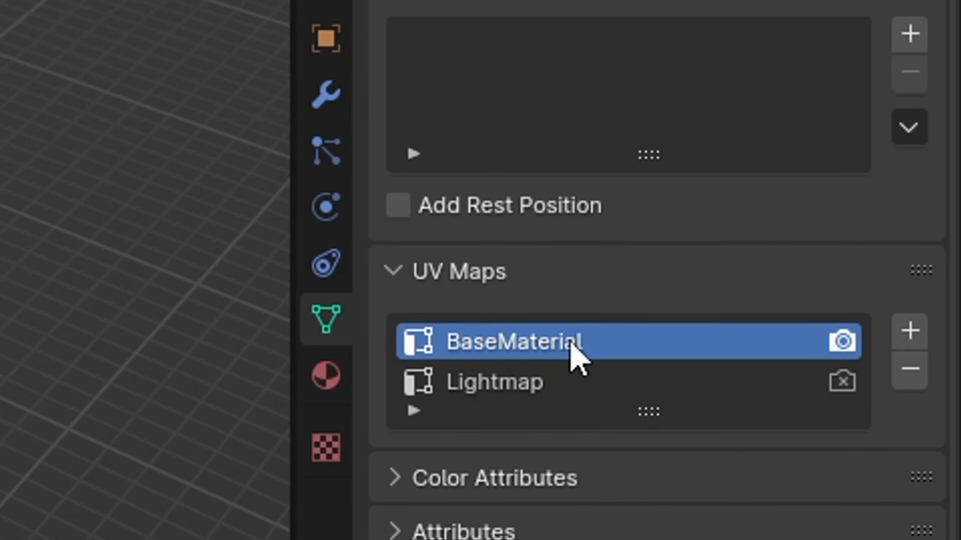
{"action": "left_click", "coordinate": [509, 381]}
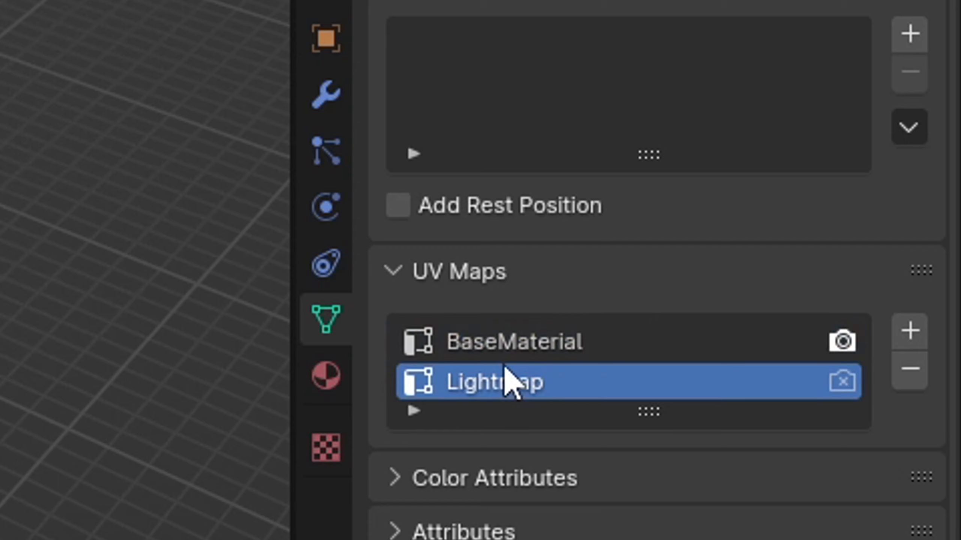
{"action": "left_click", "coordinate": [507, 342]}
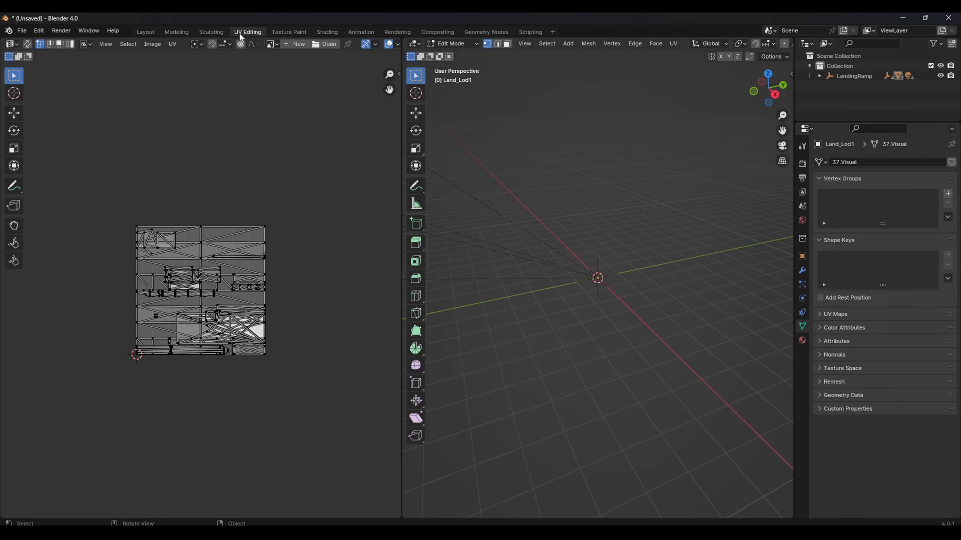
{"action": "left_click", "coordinate": [835, 321]}
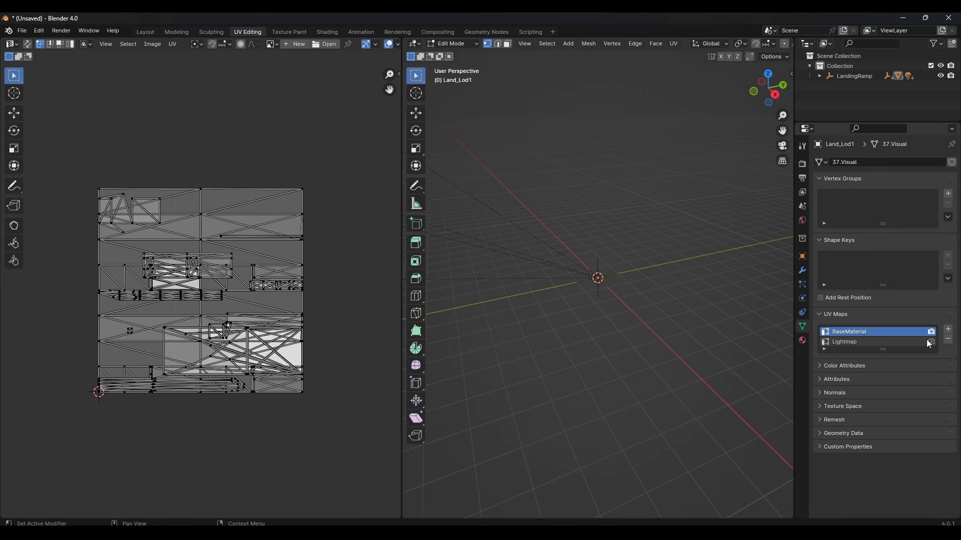
{"action": "left_click", "coordinate": [916, 342]}
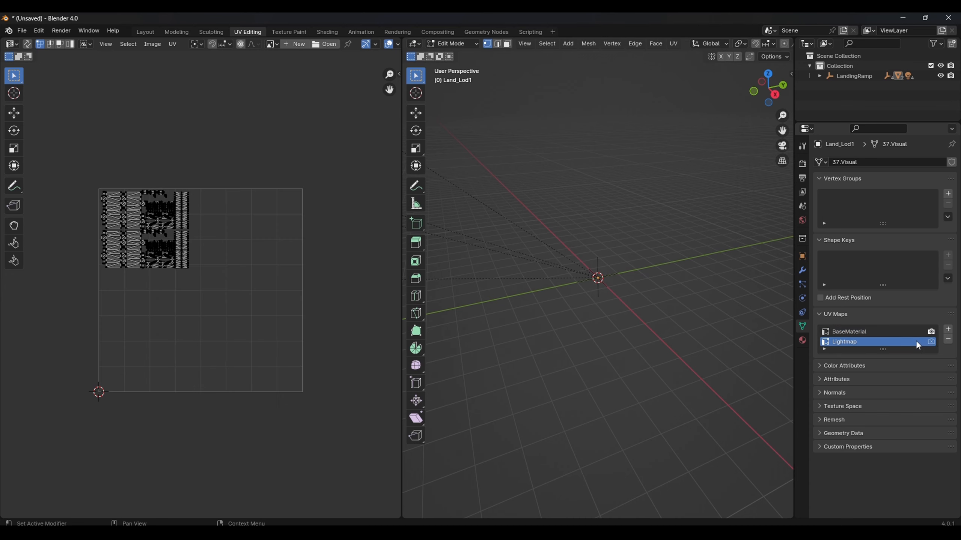
{"action": "scroll", "coordinate": [170, 237], "scroll_direction": "up", "scroll_amount": 2}
{"action": "left_click", "coordinate": [857, 331]}
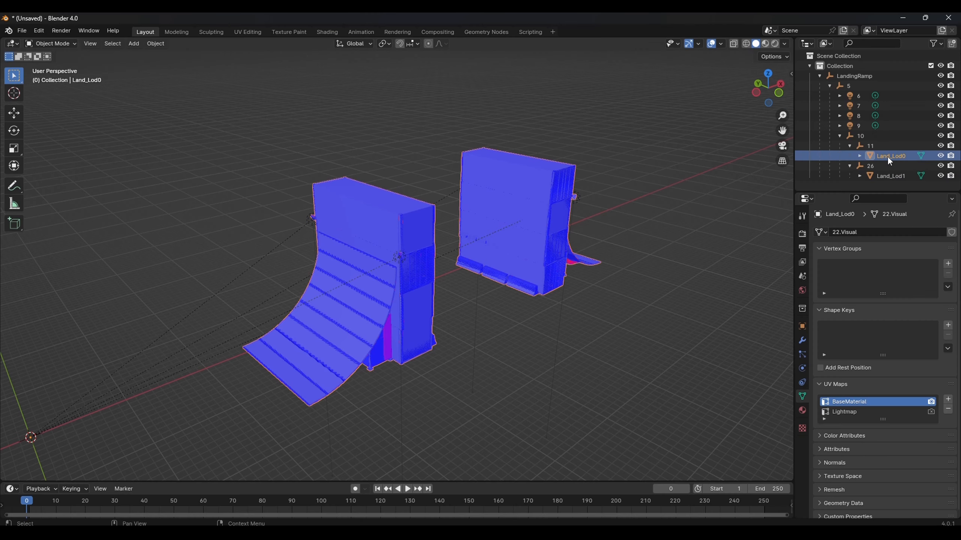
- Delete the empties 11 and 26, keeping Land_Lod0 and Land_Lod1
{"action": "left_click", "coordinate": [881, 148]}
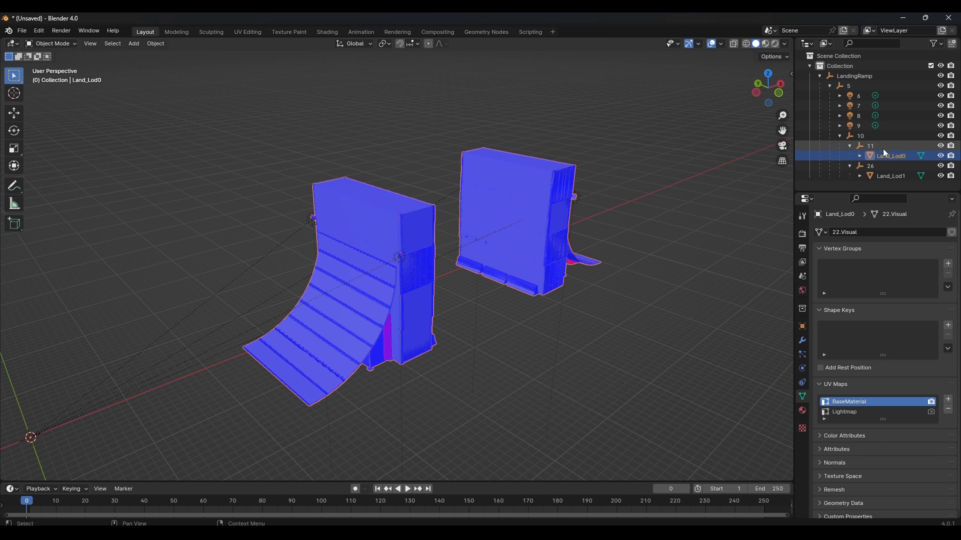
{"action": "key", "text": "x"}
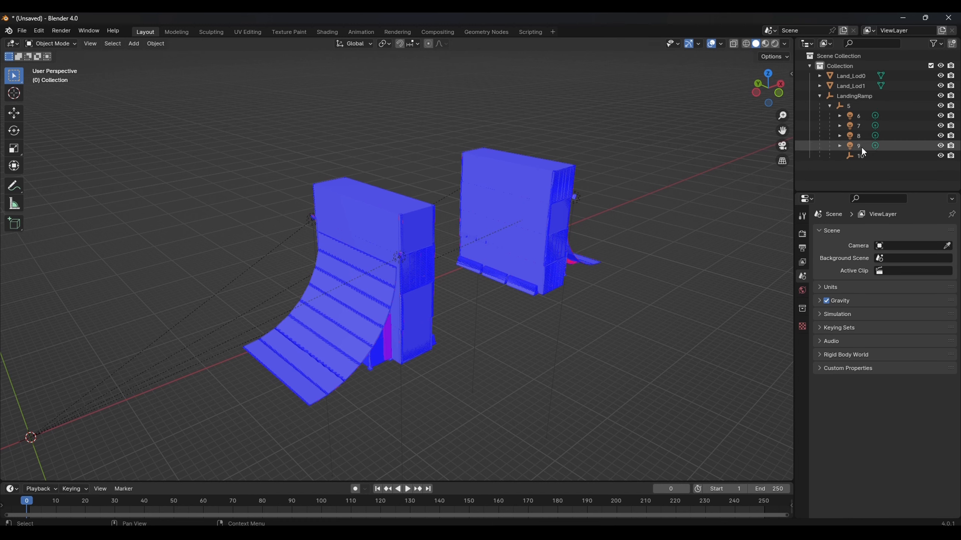
- Rename the lights 6, 7, 8 and 9 as Light1, Light2, Light3 and Light4
{"action": "double_click", "coordinate": [859, 115]}
{"action": "type", "text": "Light1"}
{"action": "key", "text": "Return"}
{"action": "double_click", "coordinate": [859, 117]}
{"action": "type", "text": "Light2"}
{"action": "key", "text": "Return"}
{"action": "double_click", "coordinate": [859, 117]}
{"action": "type", "text": "Light3"}
{"action": "key", "text": "Return"}
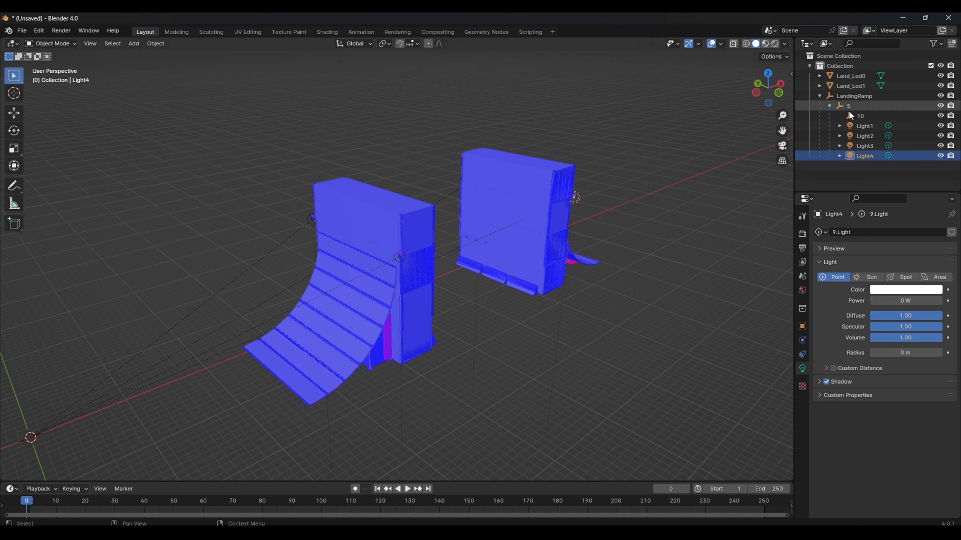
- Delete the remaining empties 10, 5 and LandingRamp, keeping the meshes and lights
{"action": "left_click", "coordinate": [859, 116]}
{"action": "key", "text": "x"}
{"action": "left_click", "coordinate": [850, 106]}
{"action": "scroll", "coordinate": [475, 255], "scroll_direction": "up", "scroll_amount": 3}
{"action": "middle_click_drag", "start_coordinate": [474, 254], "coordinate": [479, 255]}
{"action": "key", "text": "Delete"}
{"action": "scroll", "coordinate": [641, 189], "scroll_direction": "down", "scroll_amount": 5}
{"action": "middle_click_drag", "start_coordinate": [640, 190], "coordinate": [733, 171]}
{"action": "scroll", "coordinate": [686, 182], "scroll_direction": "up", "scroll_amount": 3}
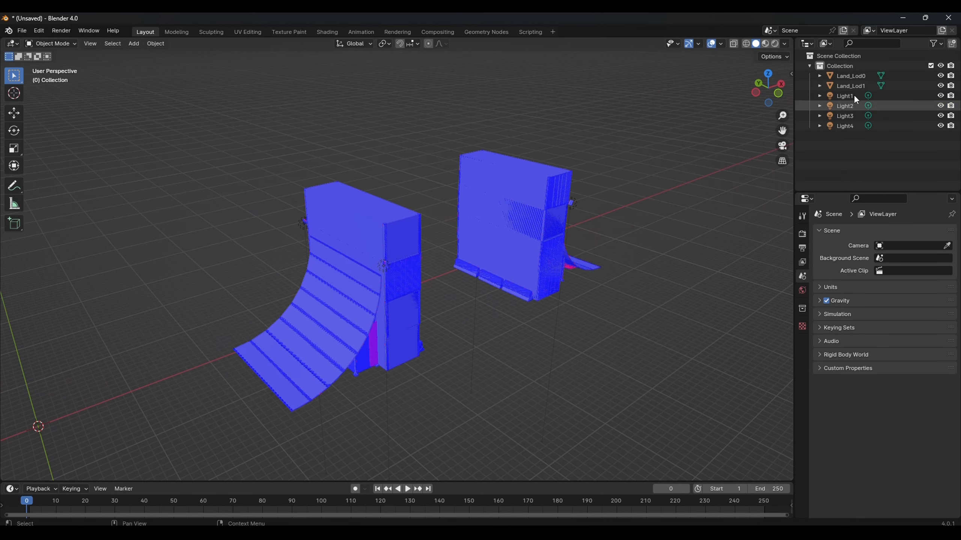
- Check Land_Lod0's materials Container, Alpha, Objects and LightsNightOnly
{"action": "left_click", "coordinate": [851, 76]}
{"action": "left_click", "coordinate": [802, 411]}
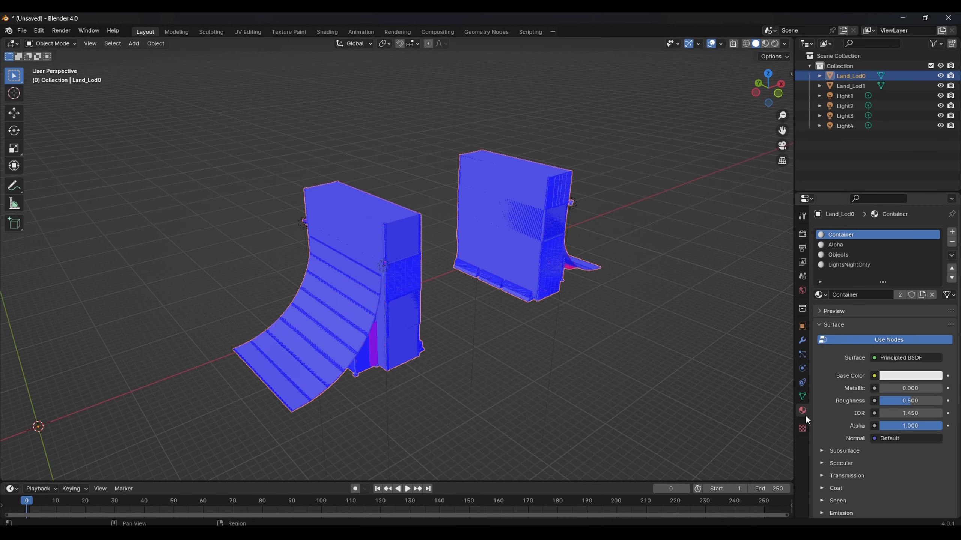
{"action": "left_click", "coordinate": [841, 243]}
{"action": "left_click", "coordinate": [839, 255]}
{"action": "left_click", "coordinate": [839, 264]}
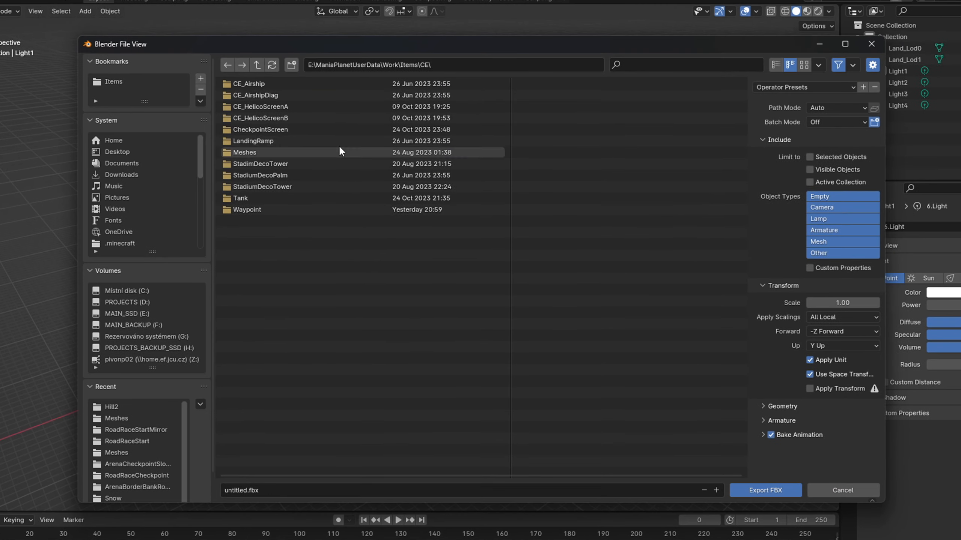
- Export the scene as Canyon_RoadHill2LandingRamp.fbx into the Meshes folder of the LandingRamp items
{"action": "left_click", "coordinate": [263, 143]}
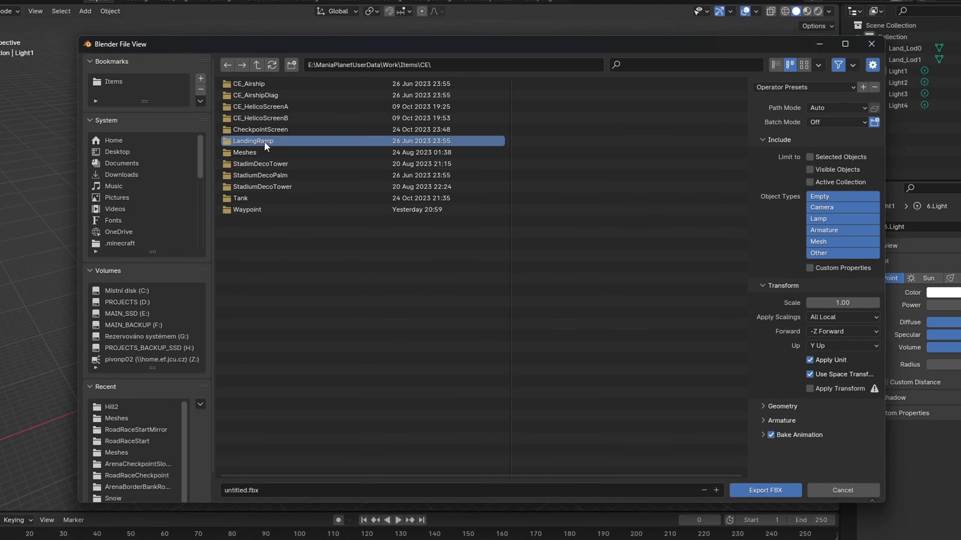
{"action": "left_click", "coordinate": [264, 140]}
{"action": "double_click", "coordinate": [250, 84]}
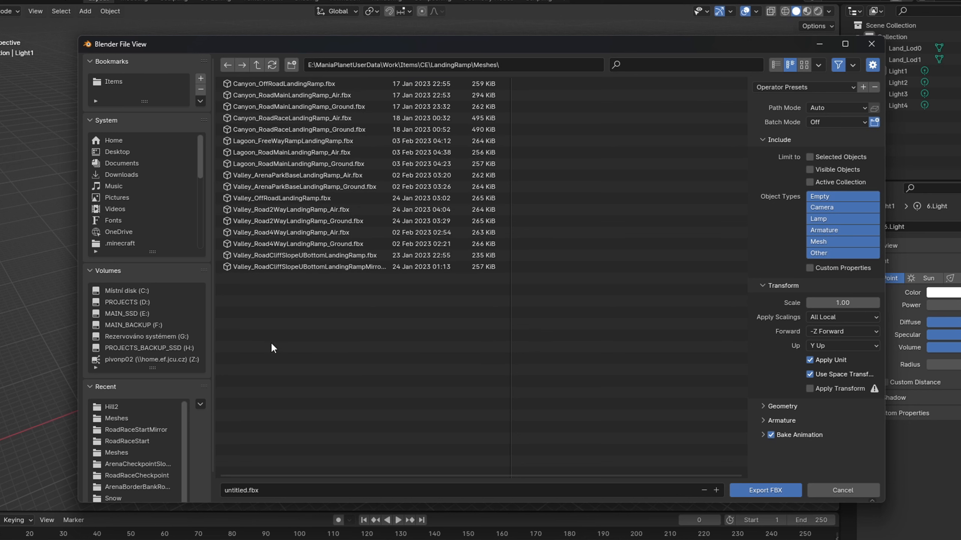
{"action": "left_click", "coordinate": [274, 491]}
{"action": "key", "text": "Return"}
{"action": "double_click", "coordinate": [320, 492]}
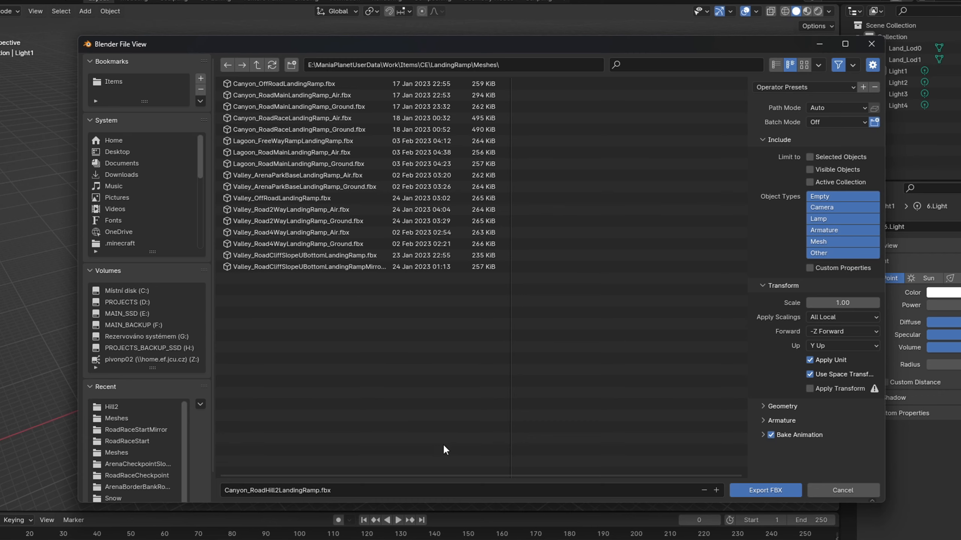
{"action": "left_click", "coordinate": [764, 495]}
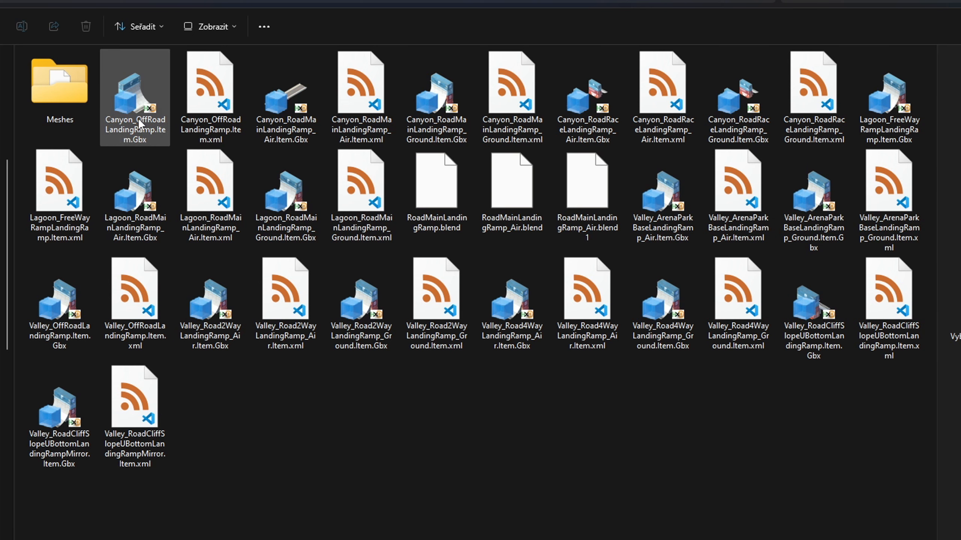
- In File Explorer's Meshes folder, copy Canyon_OffRoadLandingRamp.MeshParams.xml and name the copy Canyon_RoadHill2LandingRamp.MeshParams.xml
{"action": "double_click", "coordinate": [75, 104]}
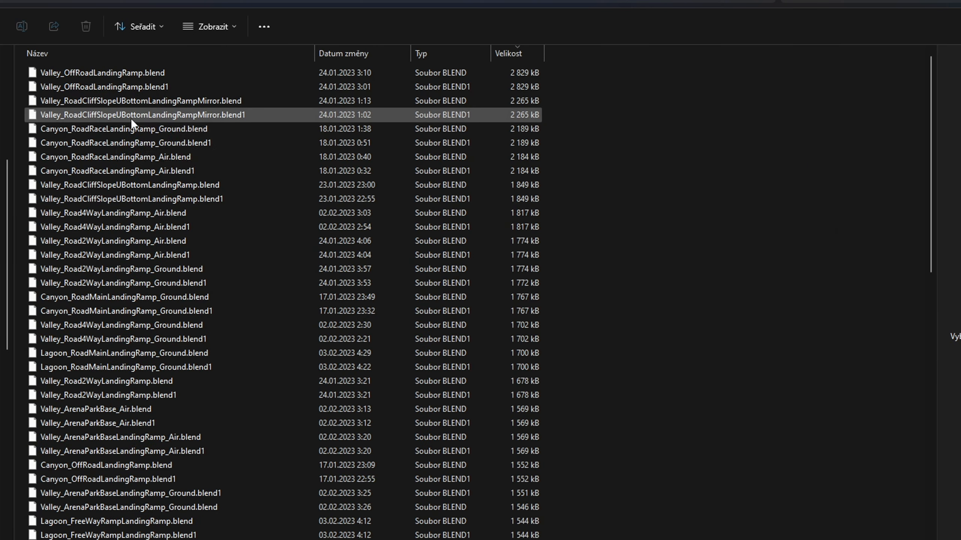
{"action": "scroll", "coordinate": [202, 174], "scroll_direction": "down", "scroll_amount": 10}
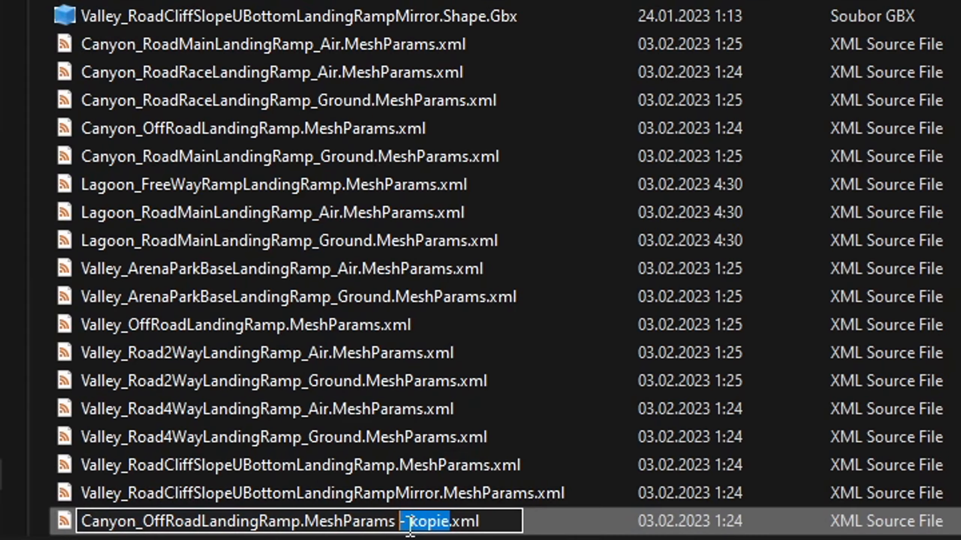
{"action": "key", "text": "BackSpace"}
{"action": "left_click_drag", "start_coordinate": [304, 524], "coordinate": [143, 524]}
{"action": "type", "text": "RoadHill2LadningRamp"}
{"action": "key", "text": "Return"}
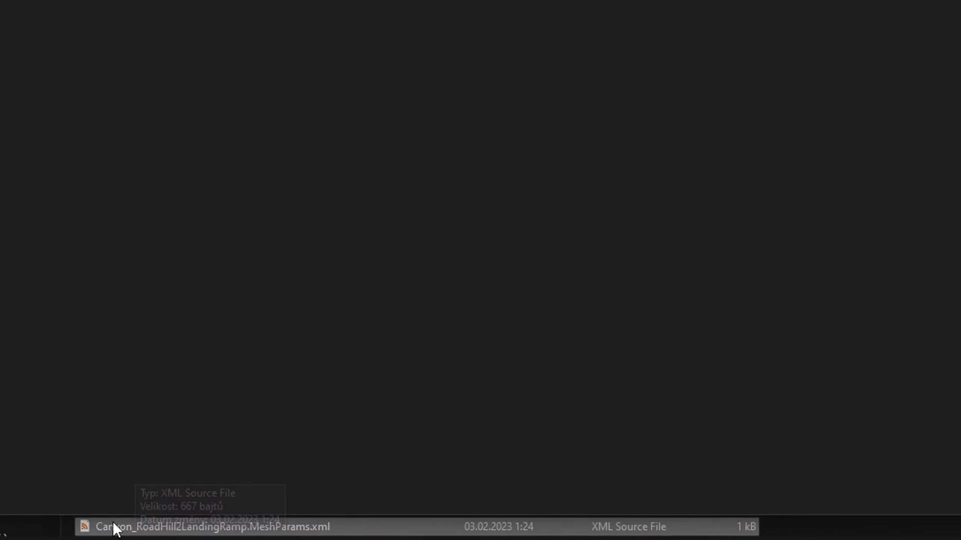
- Open Canyon_RoadHill2LandingRamp.MeshParams.xml and check its Container, LightsNightOnly, Objects and Alpha material entries
{"action": "double_click", "coordinate": [116, 530]}
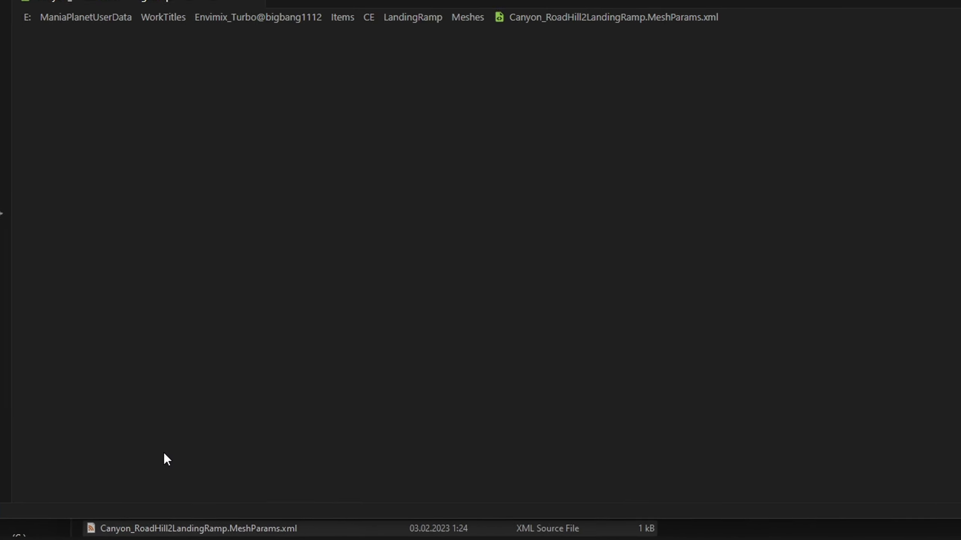
{"action": "left_click", "coordinate": [265, 121]}
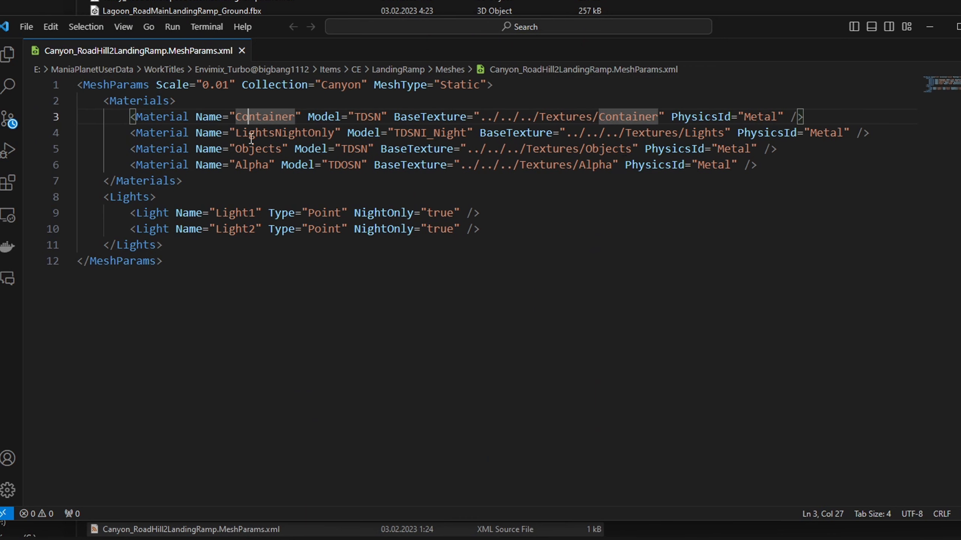
{"action": "left_click", "coordinate": [242, 133]}
{"action": "left_click", "coordinate": [250, 148]}
{"action": "left_click", "coordinate": [248, 165]}
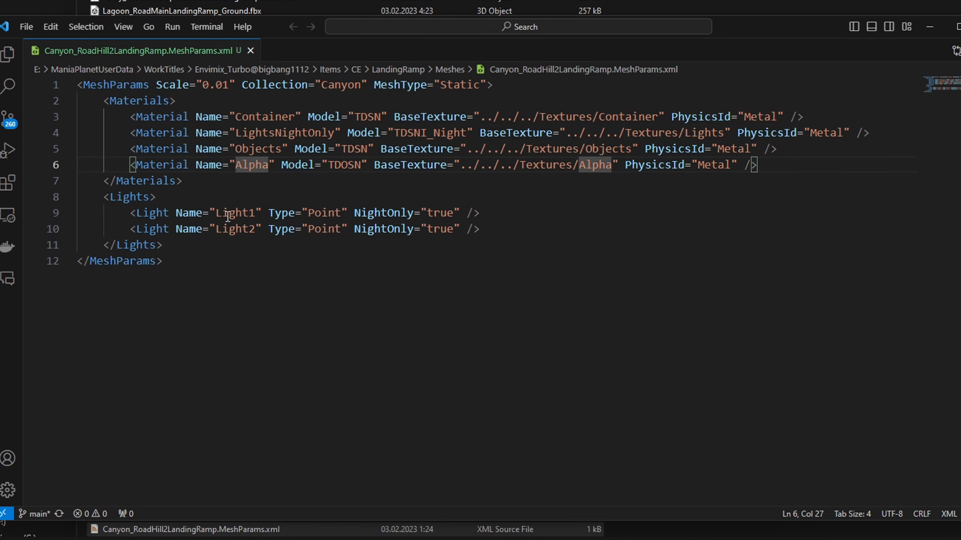
- Duplicate the Light2 entry twice in the Lights section and name the copies Light3 and Light4
{"action": "left_click", "coordinate": [228, 229]}
{"action": "left_click_drag", "start_coordinate": [495, 229], "coordinate": [511, 219]}
{"action": "key", "text": "ctrl+c"}
{"action": "left_click", "coordinate": [503, 228]}
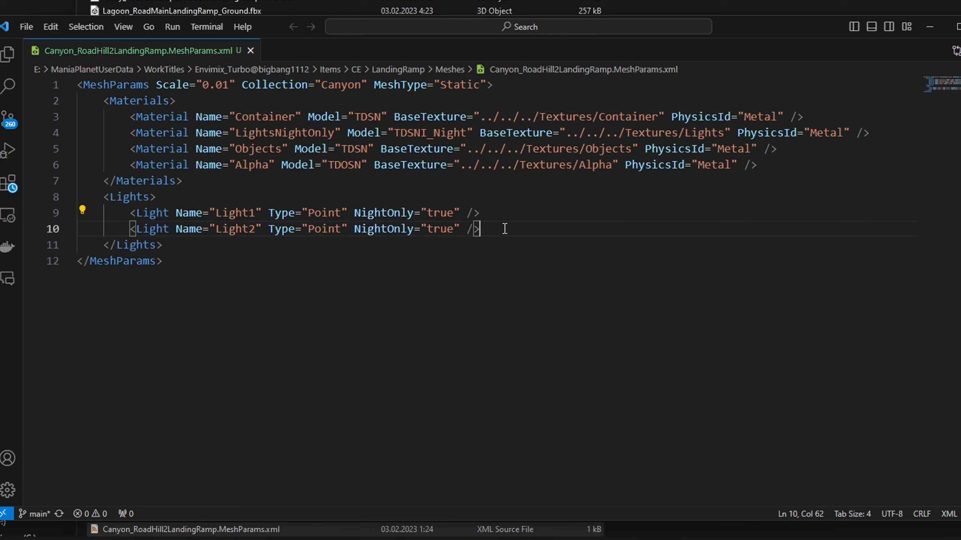
{"action": "key", "text": "ctrl+v"}
{"action": "key", "text": "ctrl+v"}
{"action": "left_click_drag", "start_coordinate": [255, 250], "coordinate": [251, 261]}
{"action": "type", "text": "34"}
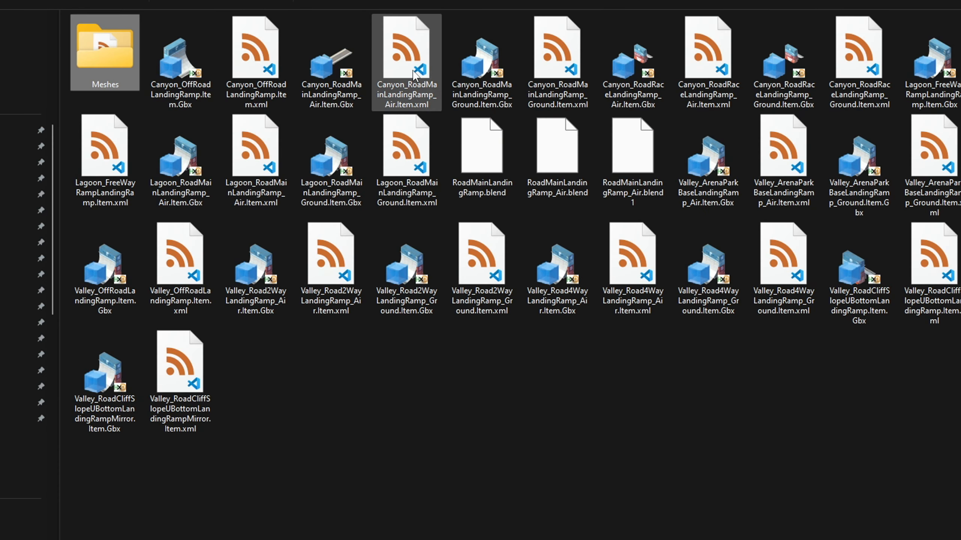
- In the LandingRamp folder, copy Canyon_RoadMainLandingRamp_Air.Item.xml and name the copy Canyon_RoadHill2LandingRamp.Item.xml
{"action": "key", "text": "ctrl+c"}
{"action": "key", "text": "ctrl+v"}
{"action": "key", "text": "F2"}
{"action": "left_click_drag", "start_coordinate": [273, 418], "coordinate": [253, 398]}
{"action": "key", "text": "BackSpace"}
{"action": "type", "text": "adHill2LandingRamp"}
{"action": "key", "text": "Return"}
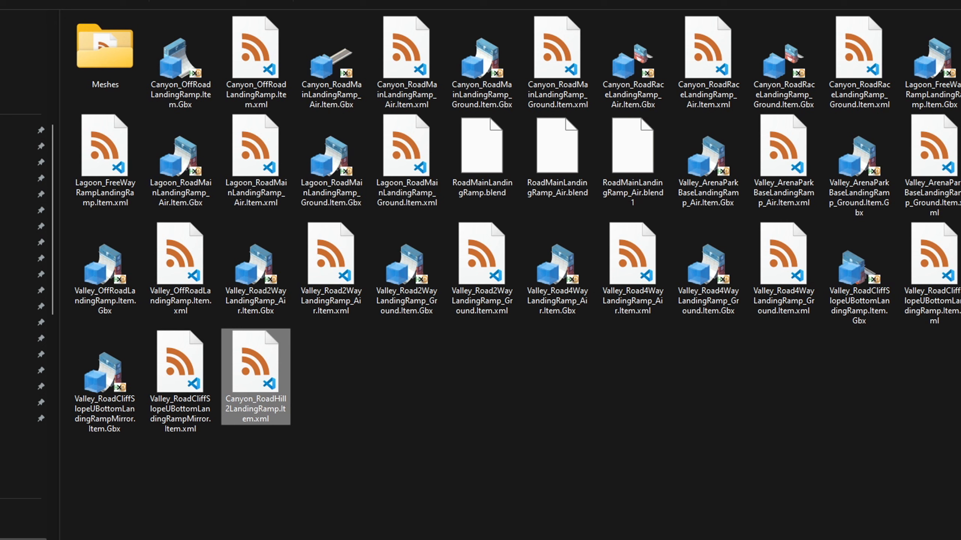
- Open Canyon_RoadHill2LandingRamp.Item.xml and change the base name in the MoveShape path to Canyon_RoadHill2LandingRamp_Air
{"action": "double_click", "coordinate": [280, 410]}
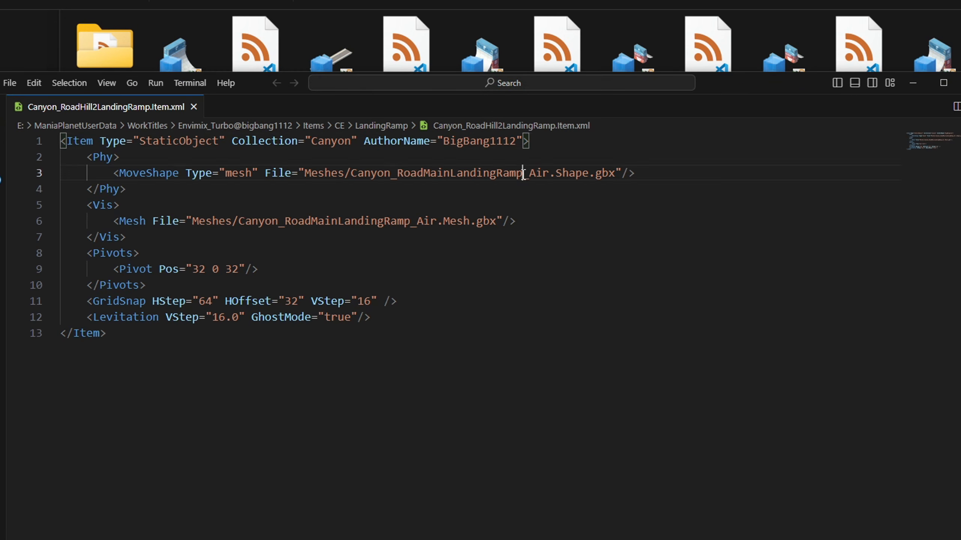
{"action": "left_click_drag", "start_coordinate": [523, 173], "coordinate": [428, 174]}
{"action": "double_click", "coordinate": [428, 174]}
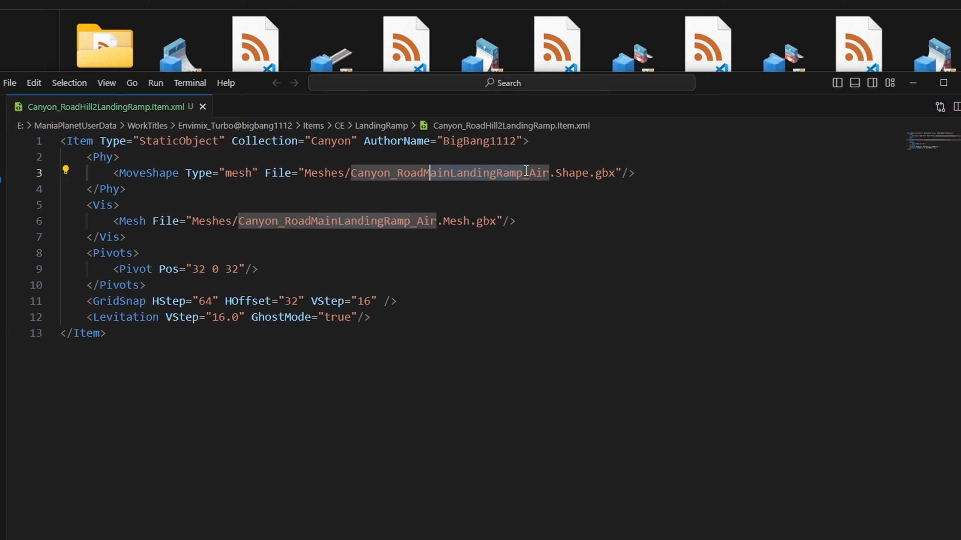
{"action": "left_click_drag", "start_coordinate": [524, 173], "coordinate": [429, 173]}
{"action": "key", "text": "BackSpace"}
{"action": "type", "text": "Hill2LandingRamp"}
- Copy the MoveShape base name into the Mesh path, remove _Air from both paths and save the file
{"action": "left_click_drag", "start_coordinate": [529, 175], "coordinate": [400, 176]}
{"action": "key", "text": "ctrl+c"}
{"action": "left_click_drag", "start_coordinate": [411, 223], "coordinate": [286, 223]}
{"action": "key", "text": "ctrl+v"}
{"action": "left_click_drag", "start_coordinate": [444, 224], "coordinate": [421, 225]}
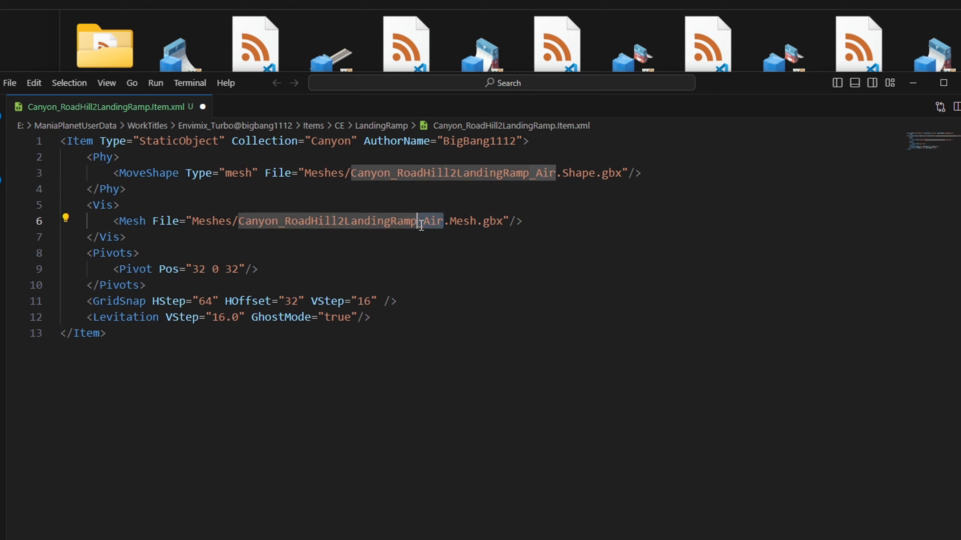
{"action": "key", "text": "BackSpace"}
{"action": "left_click", "coordinate": [556, 174]}
{"action": "key", "text": "BackSpace"}
{"action": "key", "text": "BackSpace"}
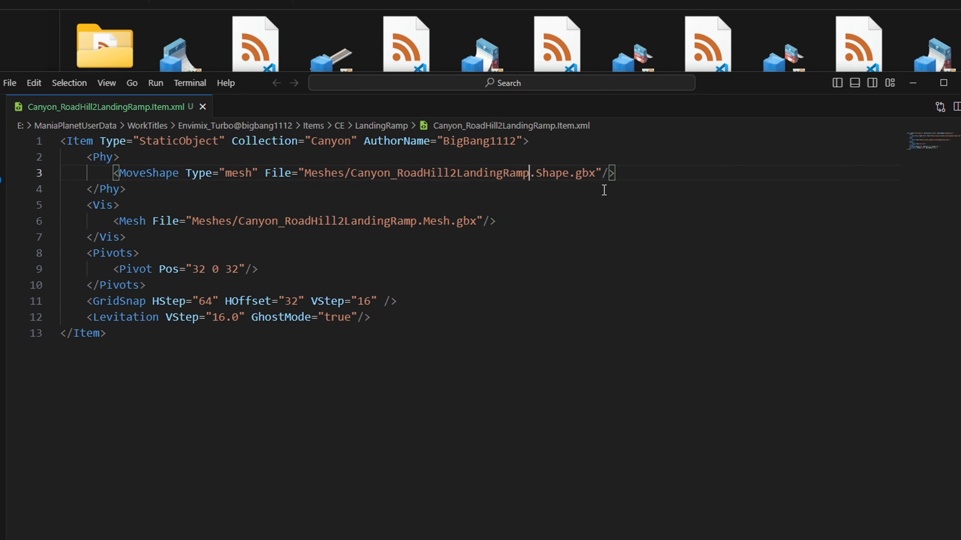
- Switch to MainForm, expand LandingRamp and its Meshes folder, and process the Canyon_RoadHill2LandingRamp mesh
{"action": "key", "text": "alt+Tab"}
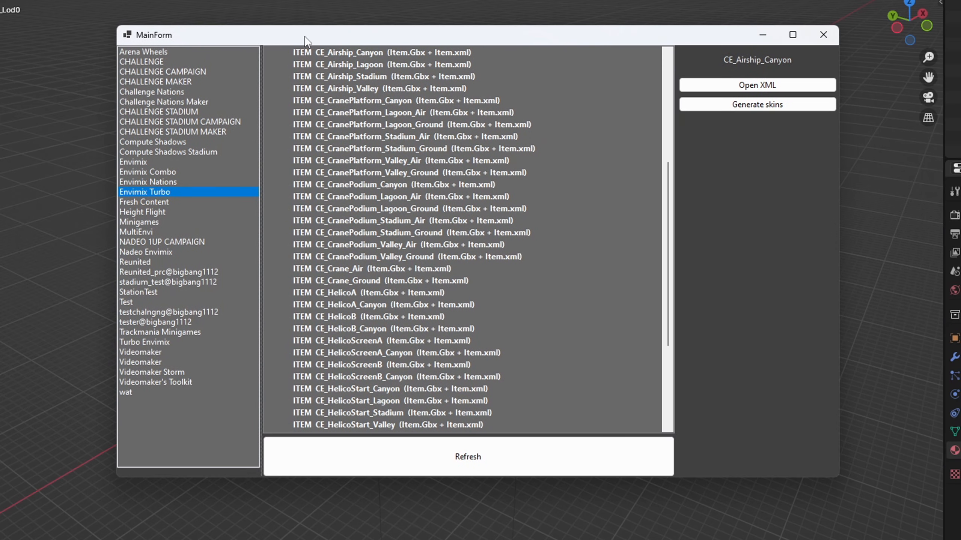
{"action": "scroll", "coordinate": [327, 194], "scroll_direction": "up", "scroll_amount": 6}
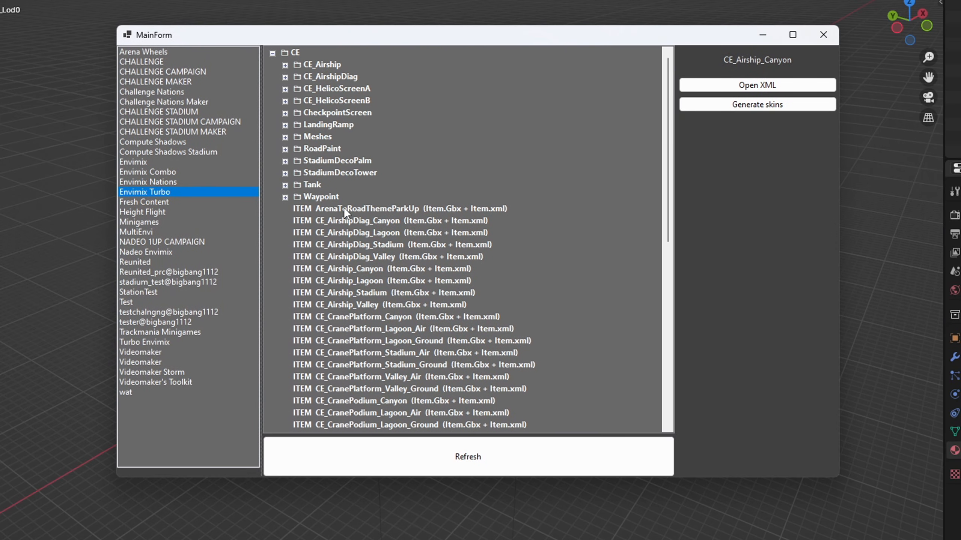
{"action": "left_click", "coordinate": [285, 126]}
{"action": "left_click", "coordinate": [298, 137]}
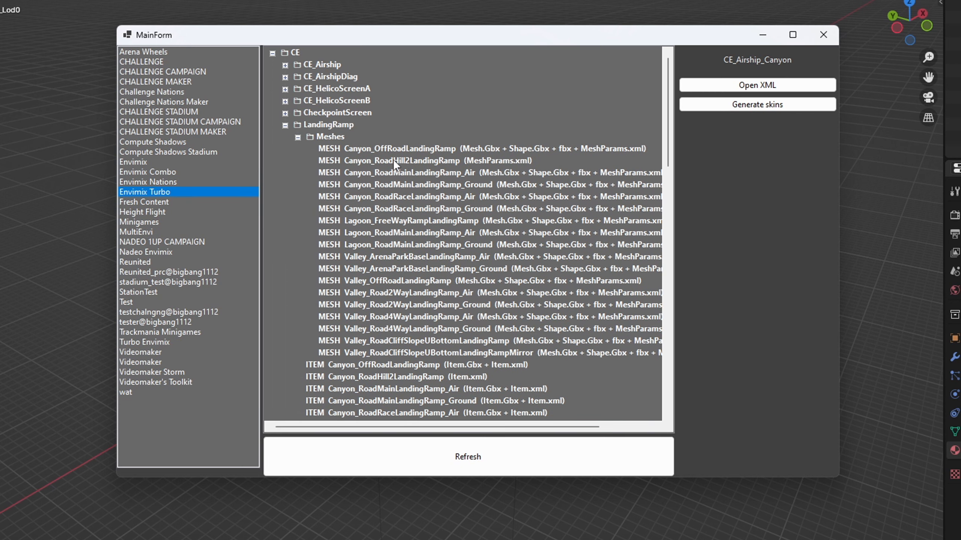
{"action": "left_click", "coordinate": [425, 161]}
{"action": "right_click", "coordinate": [425, 161]}
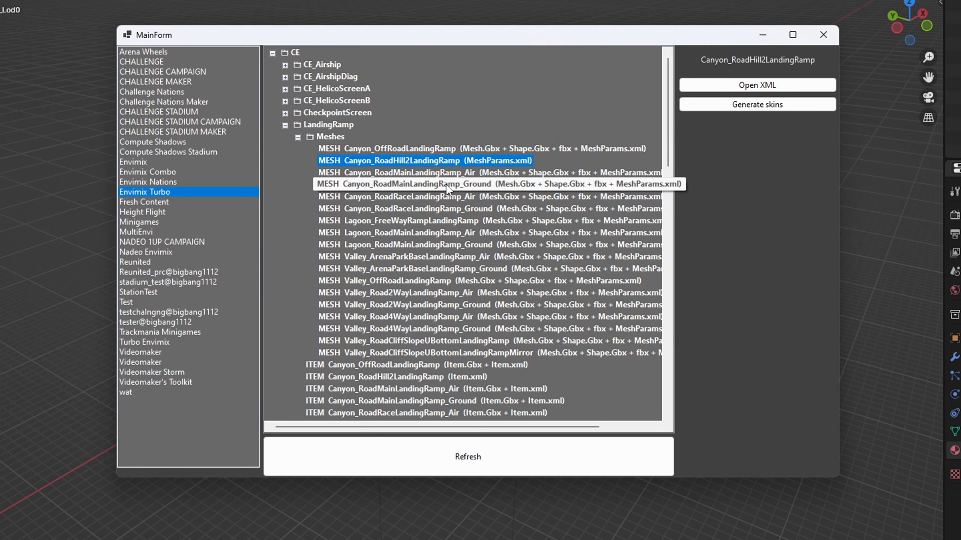
- Process the Canyon_RoadHill2LandingRamp item and refresh the Envimix Turbo item list
{"action": "scroll", "coordinate": [411, 347], "scroll_direction": "down", "scroll_amount": 2}
{"action": "left_click", "coordinate": [408, 307]}
{"action": "right_click", "coordinate": [407, 307]}
{"action": "left_click", "coordinate": [419, 333]}
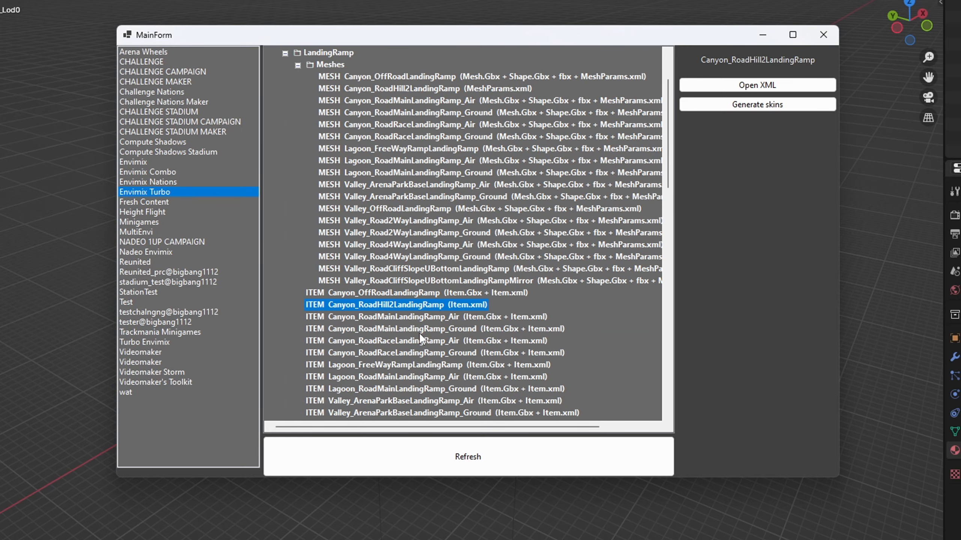
{"action": "left_click", "coordinate": [468, 456]}
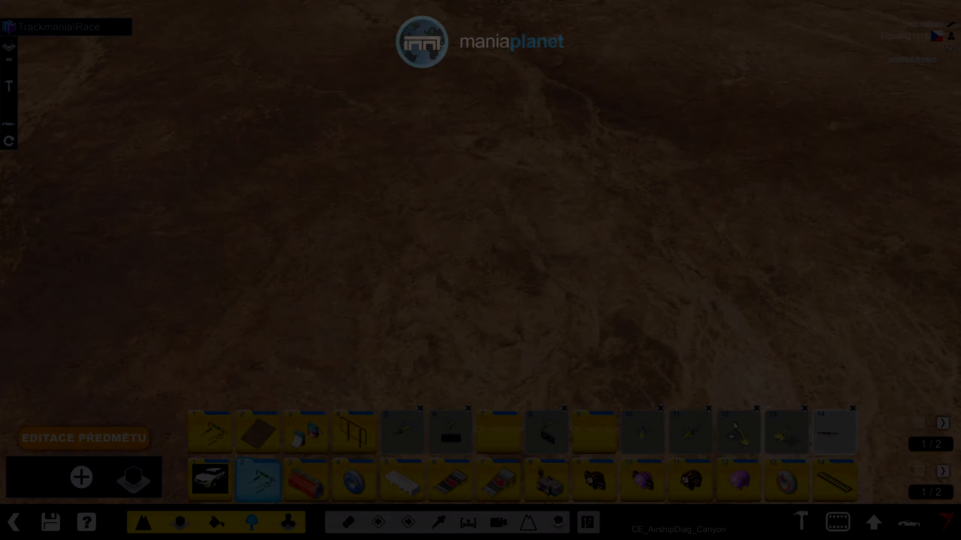
- Switch to Maniaplanet's map editor and build a hill road from RoadHill2Straight on the canyon ground
{"action": "left_click", "coordinate": [290, 439]}
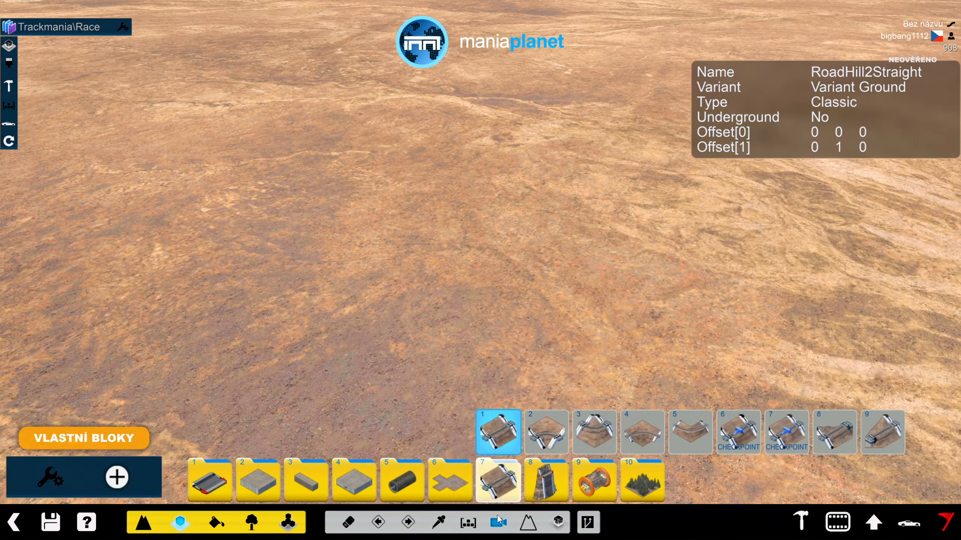
{"action": "left_click", "coordinate": [527, 488]}
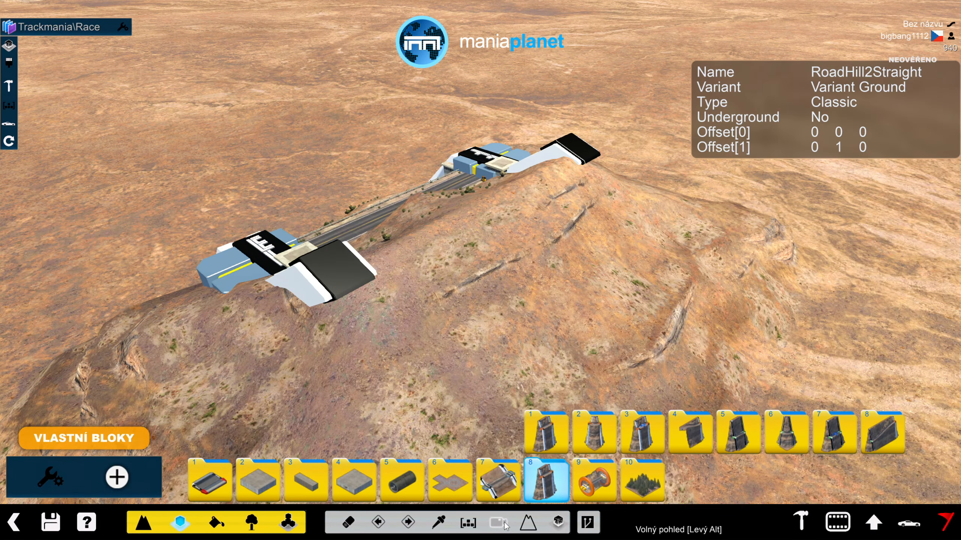
{"action": "left_click", "coordinate": [498, 522]}
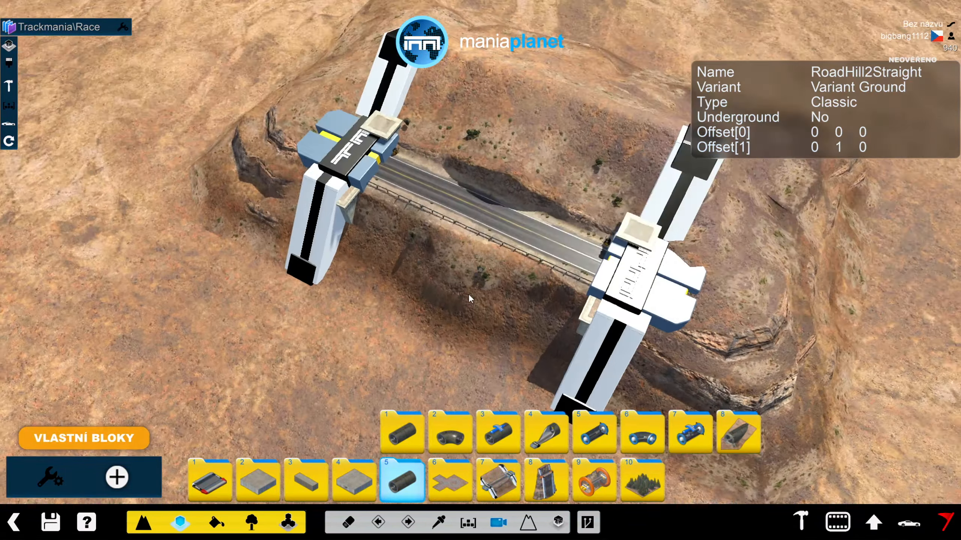
- Place the new Canyon_RoadHill2LandingRamp item on the hill road between the two supports
{"action": "left_click", "coordinate": [252, 522]}
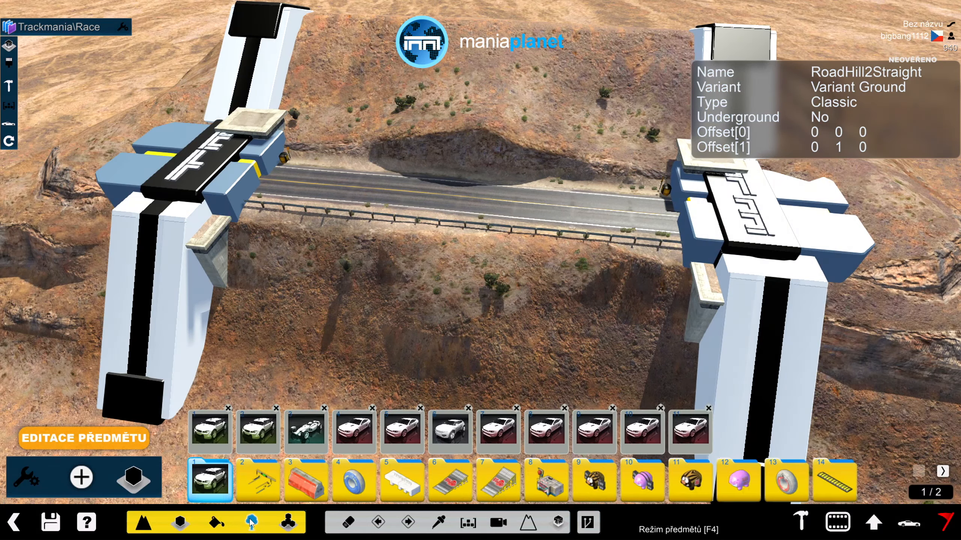
{"action": "left_click", "coordinate": [264, 474]}
{"action": "mouse_move", "coordinate": [299, 435]}
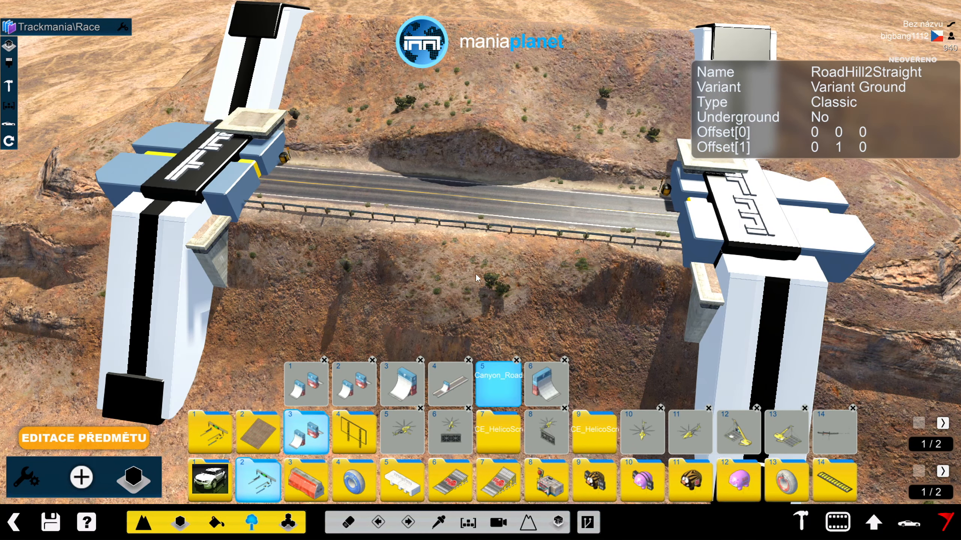
{"action": "scroll", "coordinate": [468, 251], "scroll_direction": "up", "scroll_amount": 2}
{"action": "left_click", "coordinate": [466, 262]}
- Test-drive near the hill to view the placed landing ramp, and inspect the original ramp in Trackmania Turbo's editor
{"action": "left_click", "coordinate": [908, 523]}
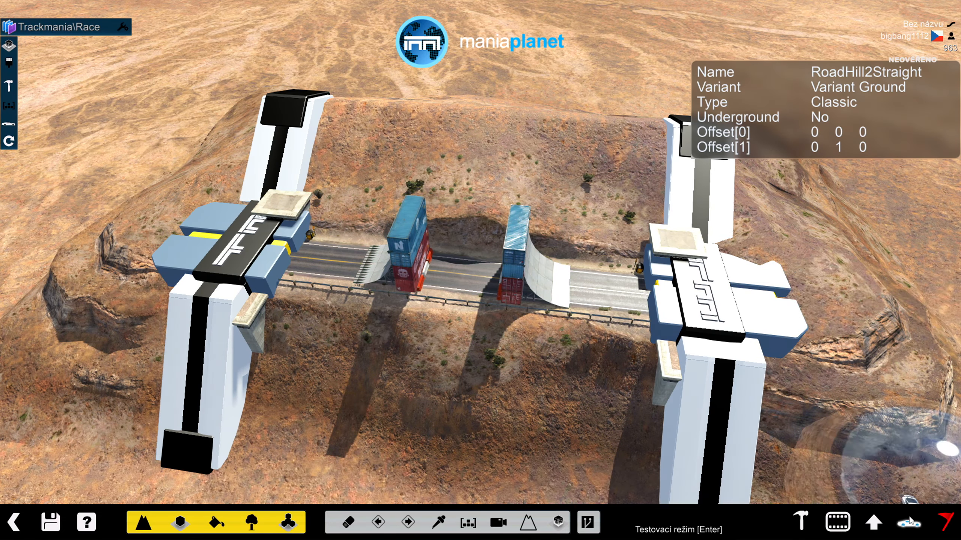
{"action": "left_click", "coordinate": [907, 248]}
{"action": "key", "text": "Up"}
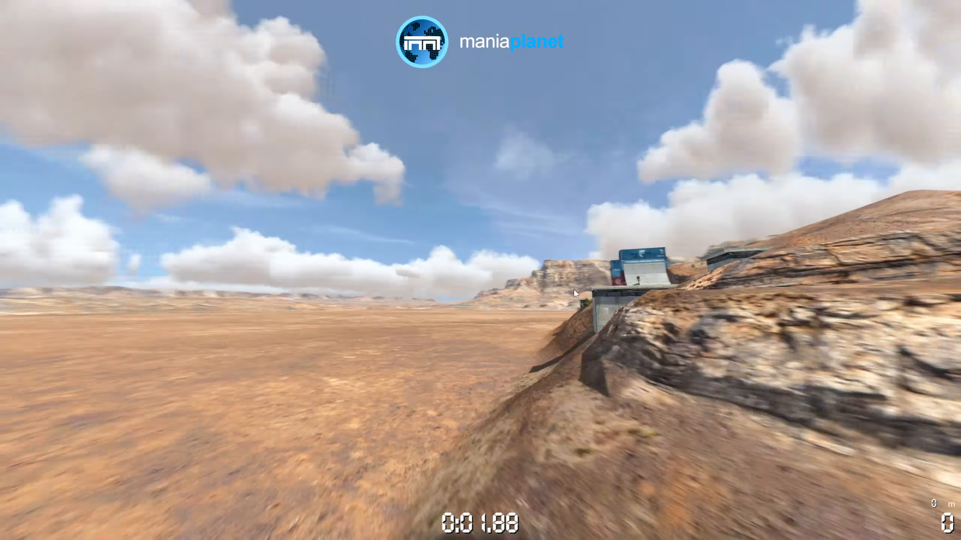
{"action": "right_click_drag", "start_coordinate": [573, 288], "coordinate": [690, 289]}
{"action": "right_click_drag", "start_coordinate": [339, 260], "coordinate": [585, 271]}
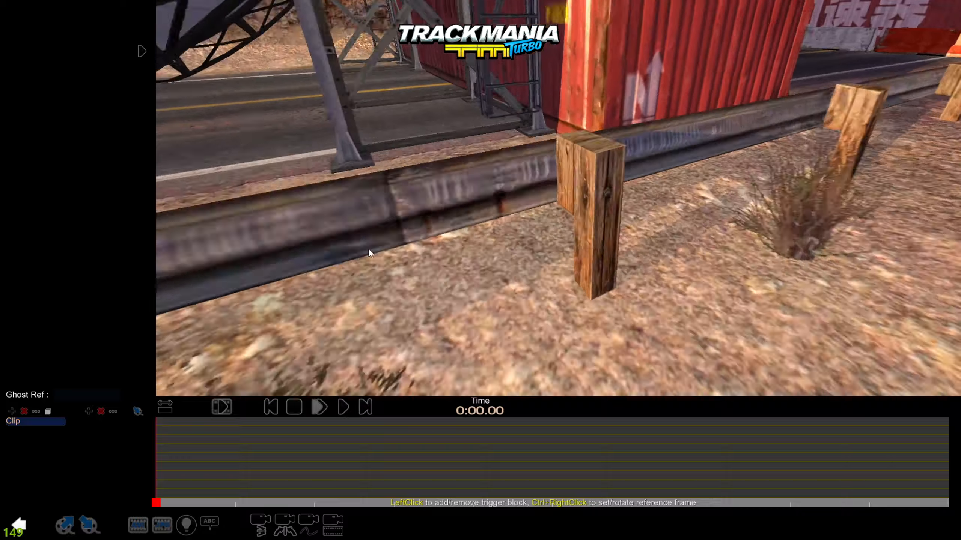
{"action": "right_click_drag", "start_coordinate": [369, 249], "coordinate": [178, 201]}
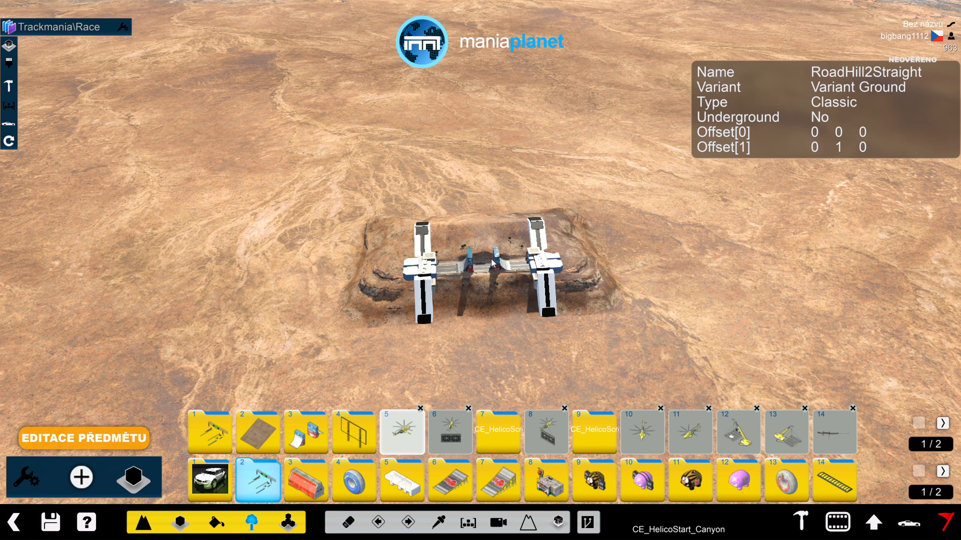
- Place the CE_HelicoStart_Canyon item on the open ground behind the hill and start a test drive at it
{"action": "scroll", "coordinate": [492, 266], "scroll_direction": "up", "scroll_amount": 7}
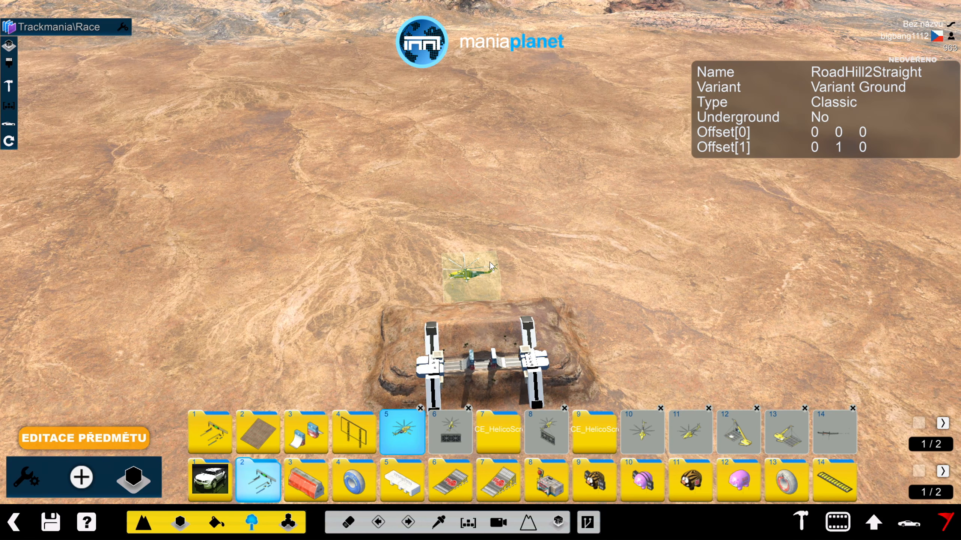
{"action": "left_click", "coordinate": [908, 524]}
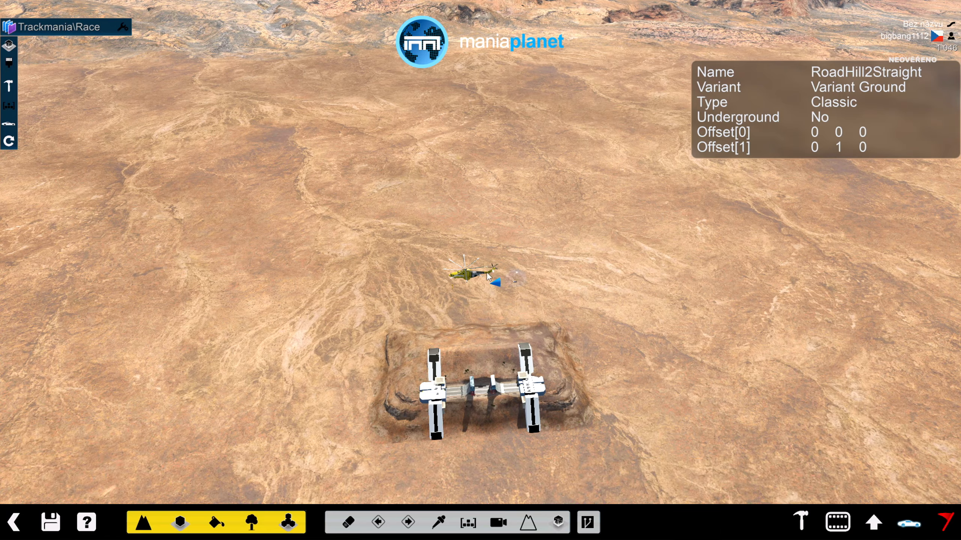
{"action": "left_click", "coordinate": [468, 281]}
{"action": "key", "text": "Up"}
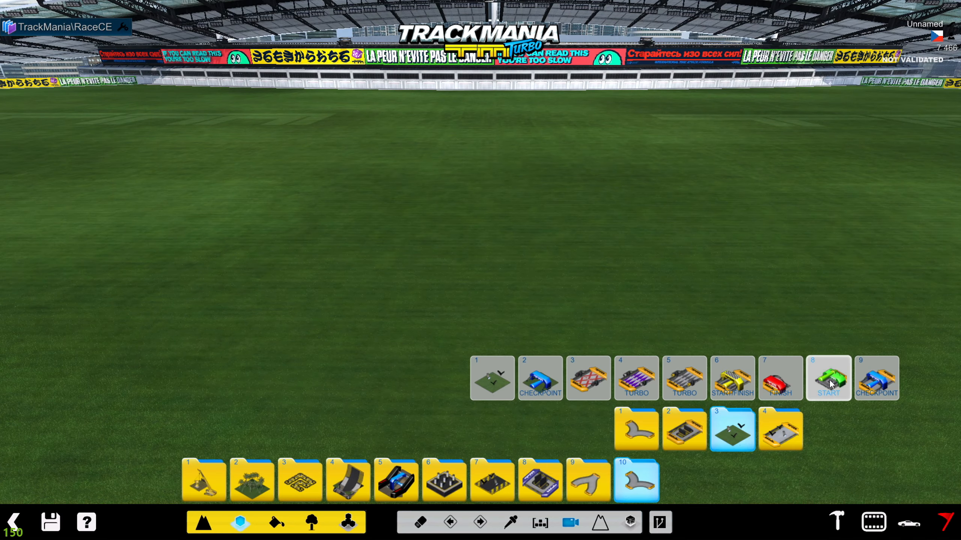
- In Trackmania Turbo's Stadium editor, place the ground Start block on the grass and test-drive from it
{"action": "left_click", "coordinate": [830, 385]}
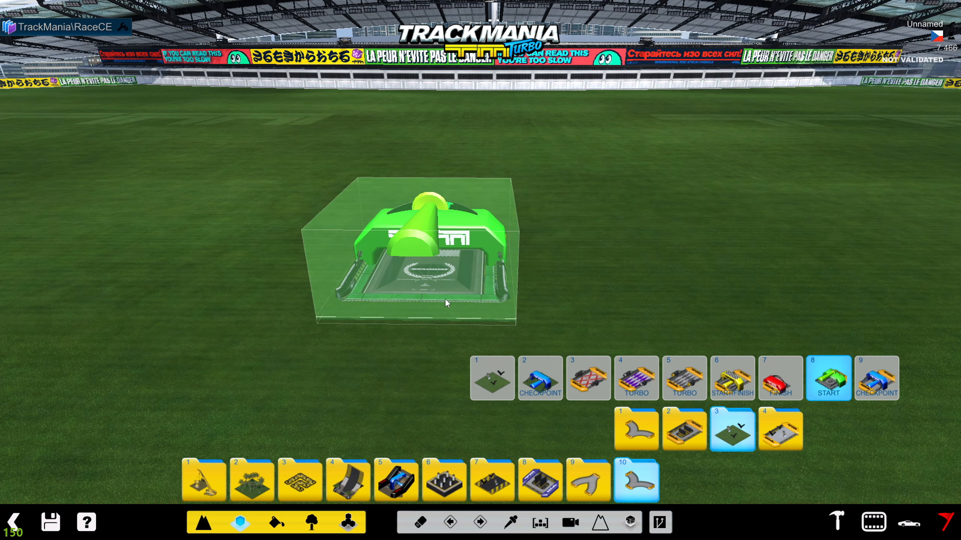
{"action": "left_click", "coordinate": [427, 283]}
{"action": "left_click", "coordinate": [908, 523]}
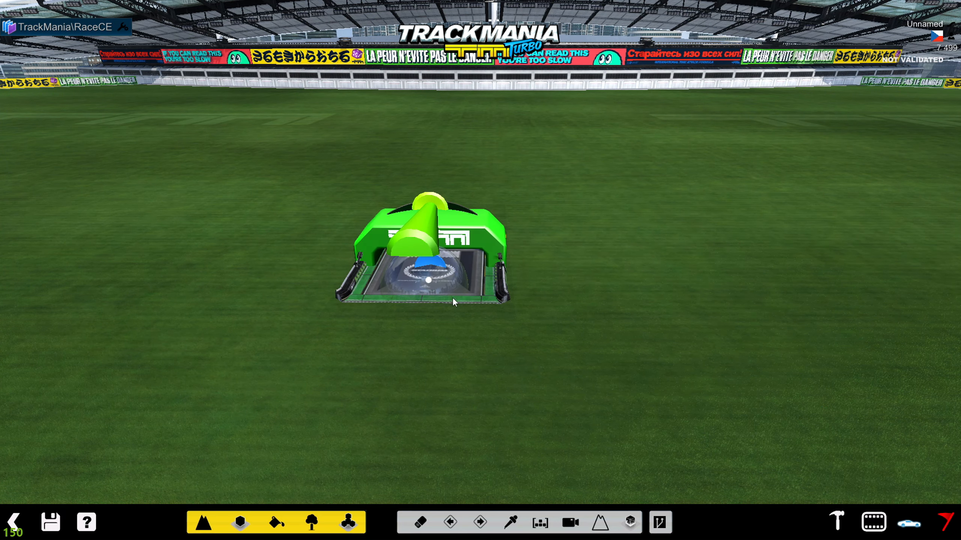
{"action": "left_click", "coordinate": [452, 297]}
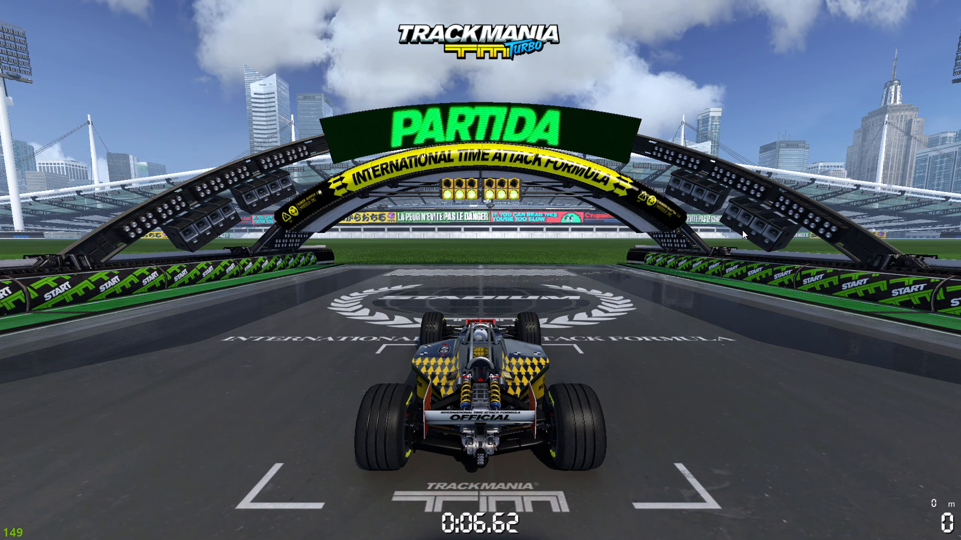
{"action": "key", "text": "Escape"}
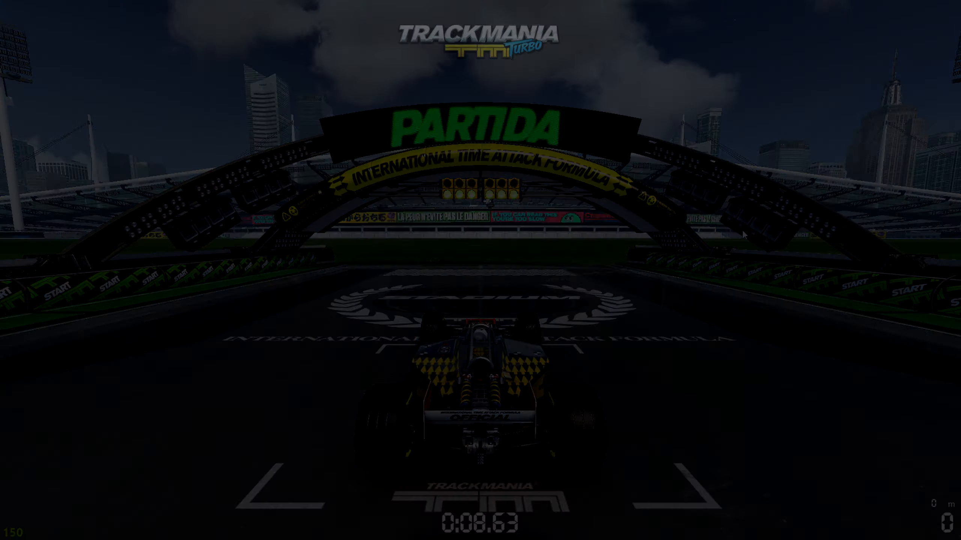
- In Maniaplanet's Stadium editor, place StadiumRoadMainStartLine on the grass and create a new custom block from it
{"action": "mouse_move", "coordinate": [212, 480]}
{"action": "mouse_move", "coordinate": [258, 432]}
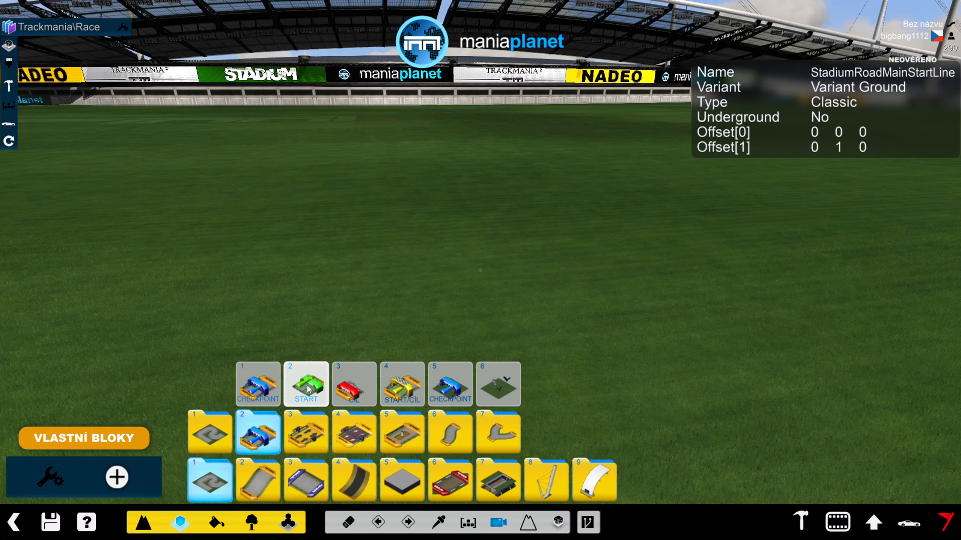
{"action": "left_click", "coordinate": [307, 386]}
{"action": "left_click", "coordinate": [507, 243]}
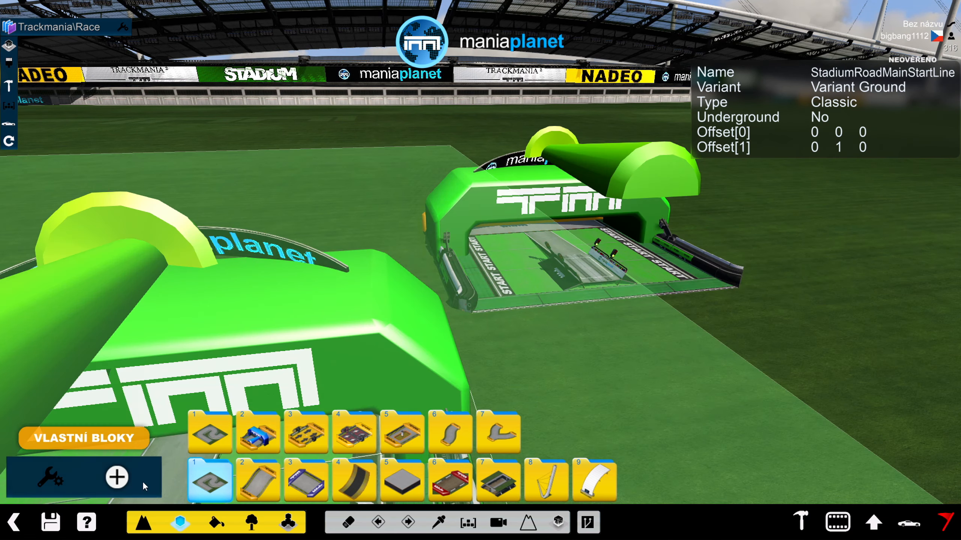
{"action": "left_click", "coordinate": [116, 478]}
{"action": "left_click", "coordinate": [525, 281]}
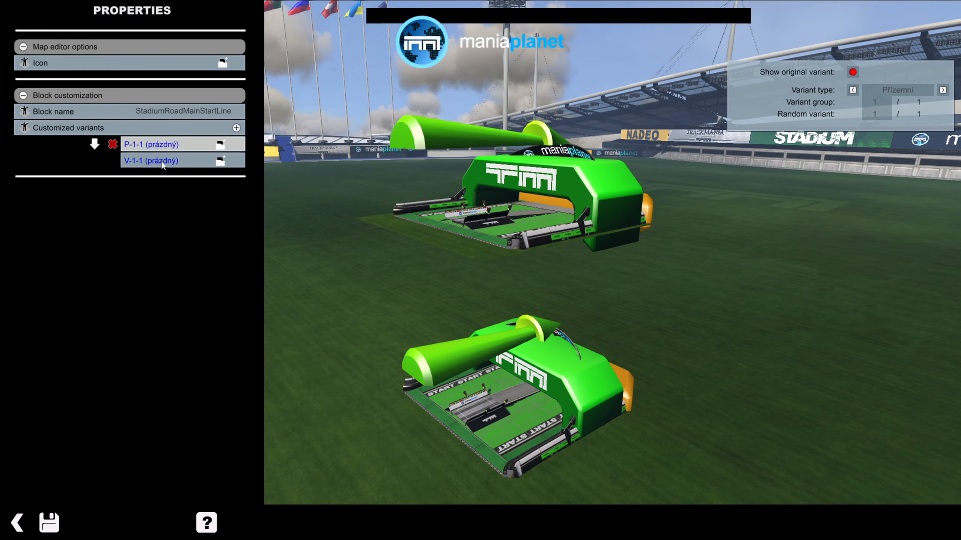
- Open the start block's ground variant mesh and delete the central launch ramp, the frame beneath it and the adjacent sponsor banner
{"action": "left_click", "coordinate": [167, 161]}
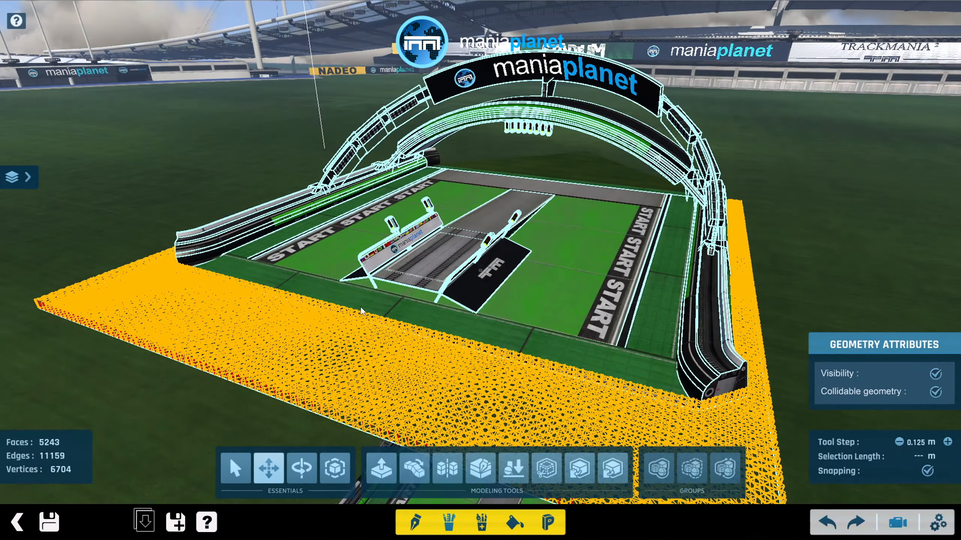
{"action": "right_click_drag", "start_coordinate": [374, 299], "coordinate": [550, 294], "text": "alt"}
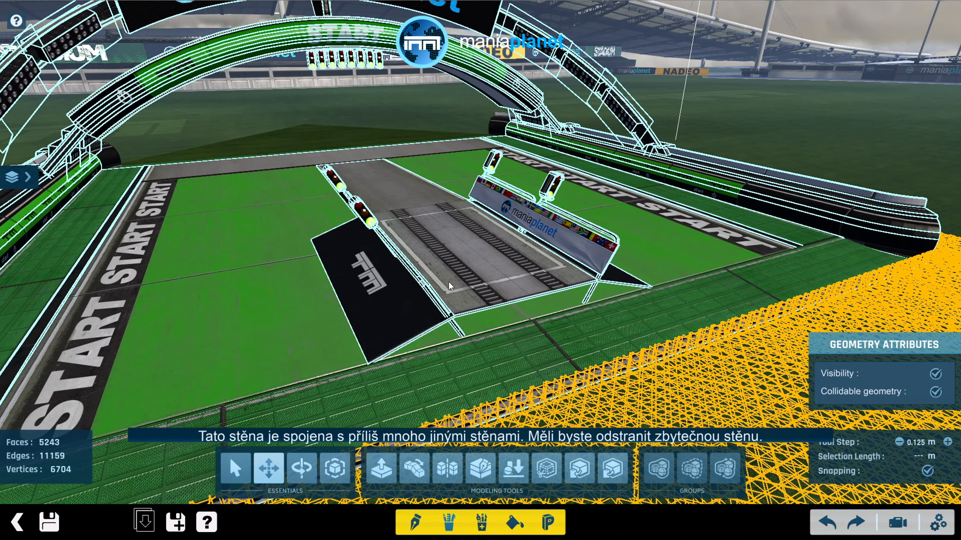
{"action": "key", "text": "4"}
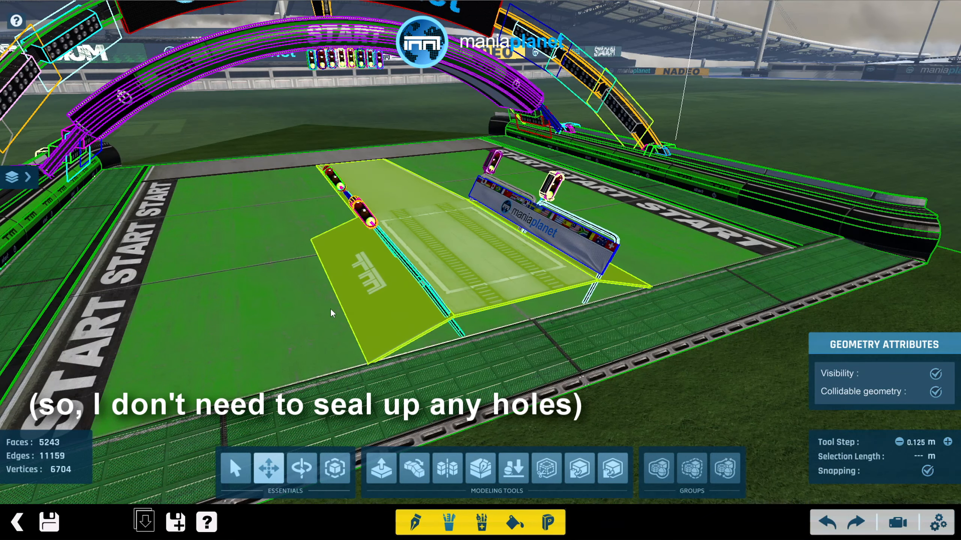
{"action": "key", "text": "Delete"}
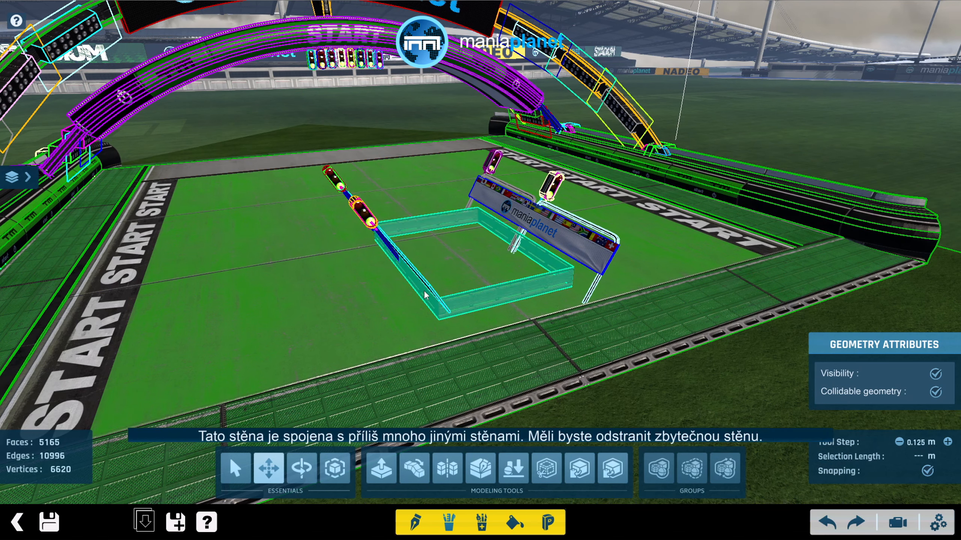
{"action": "key", "text": "Delete"}
{"action": "key", "text": "Delete"}
{"action": "key", "text": "Delete"}
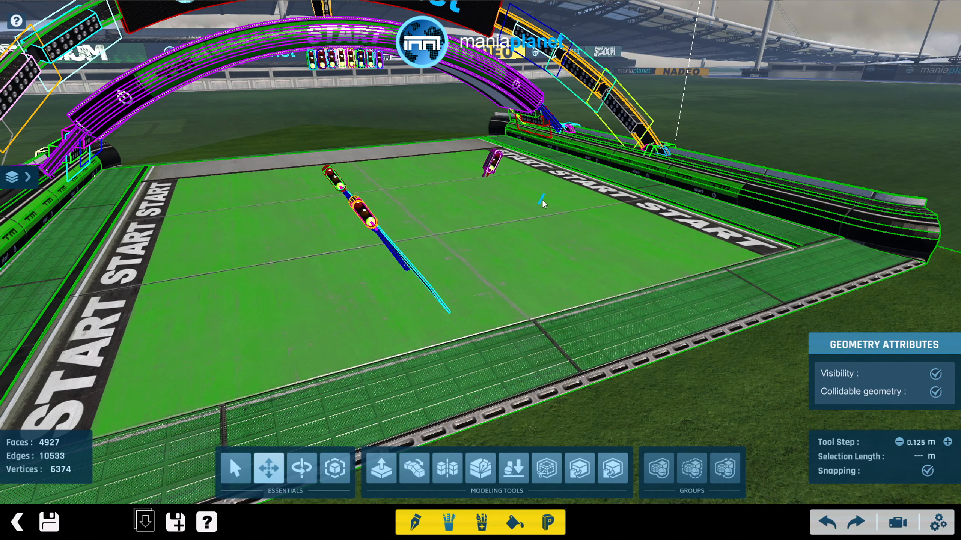
- Delete the remaining standing traffic lights and their support posts from the green start platform
{"action": "key", "text": "Delete"}
{"action": "key", "text": "Delete"}
{"action": "key", "text": "Delete"}
{"action": "key", "text": "Delete"}
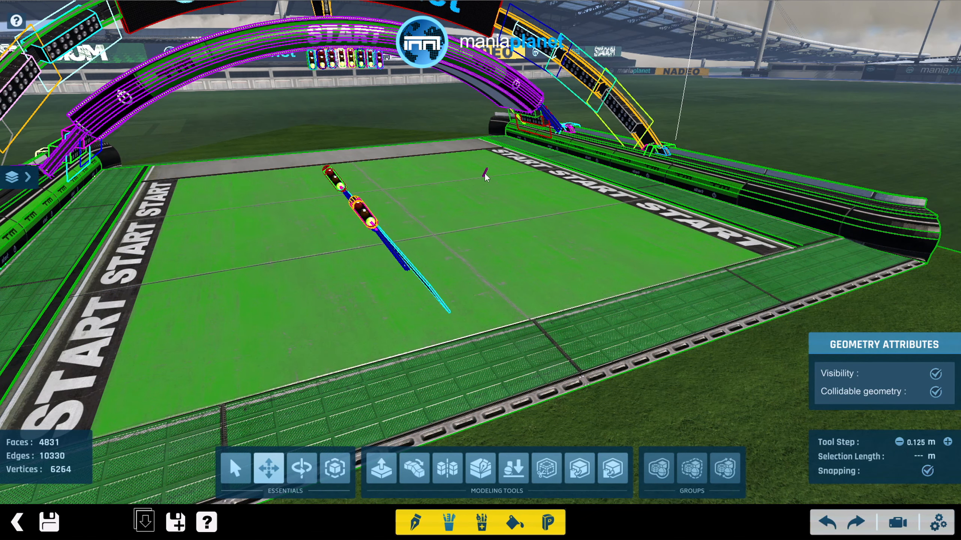
{"action": "right_click_drag", "start_coordinate": [485, 173], "coordinate": [334, 261], "text": "alt"}
{"action": "key", "text": "Delete"}
{"action": "key", "text": "Delete"}
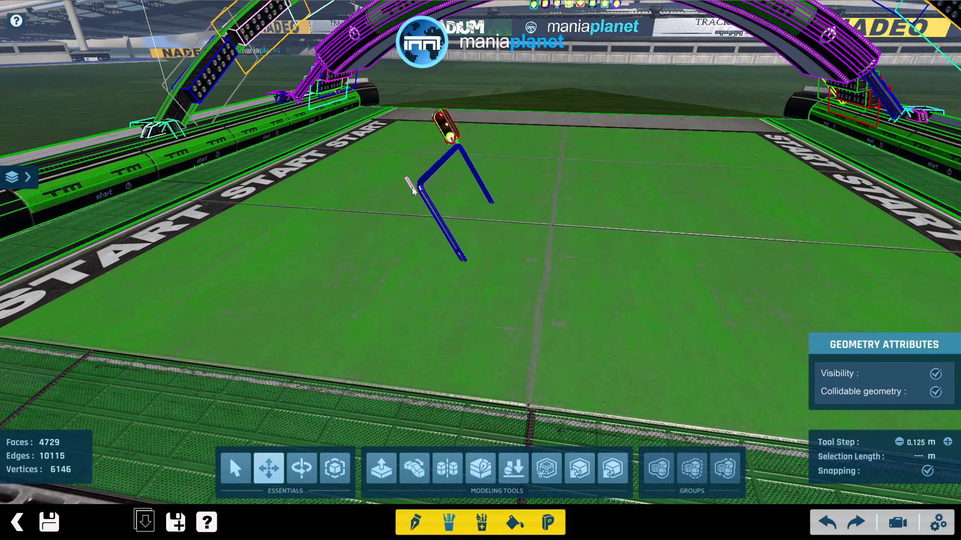
{"action": "key", "text": "Delete"}
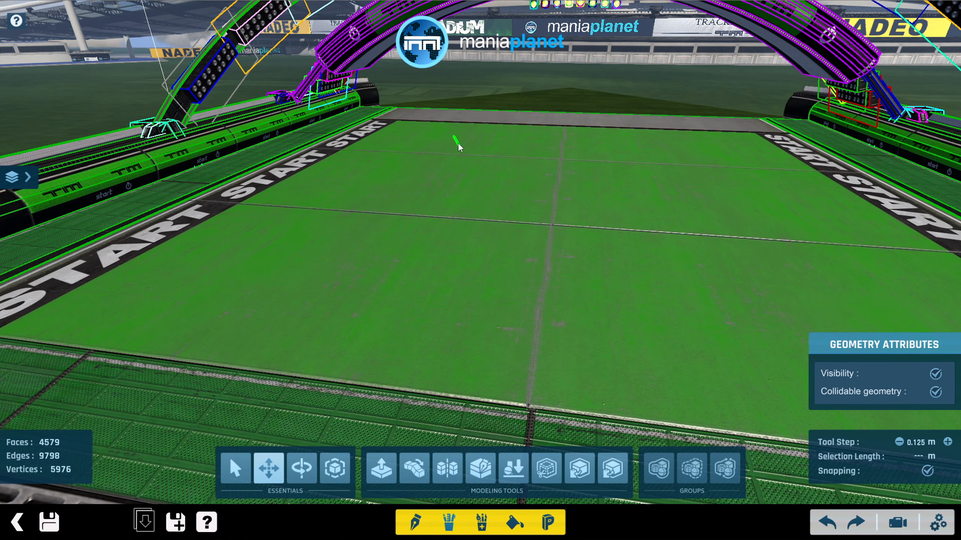
{"action": "scroll", "coordinate": [408, 255], "scroll_direction": "down", "scroll_amount": 3}
{"action": "right_click_drag", "start_coordinate": [407, 256], "coordinate": [458, 209], "text": "alt"}
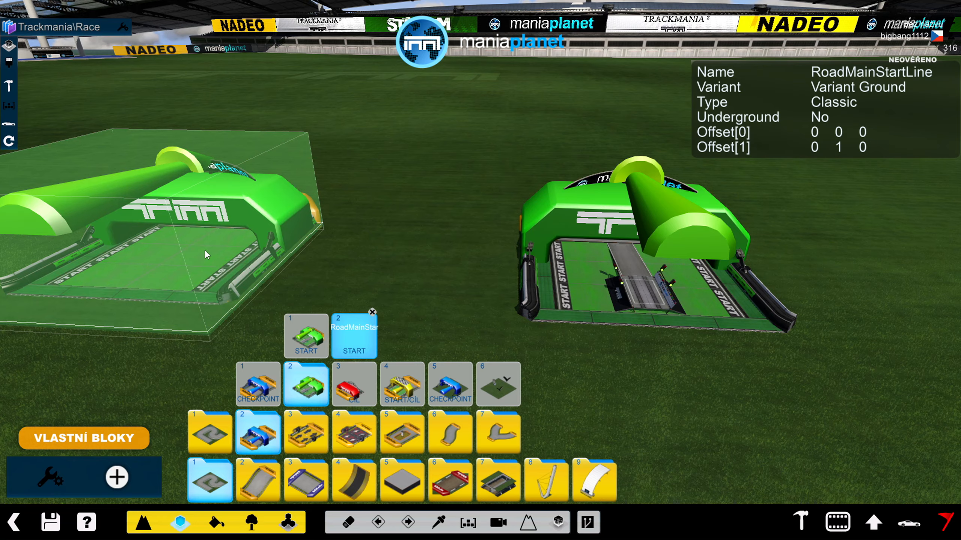
- Place the custom RoadMainStartLine block on the grass and test-drive from it, restarting the run several times
{"action": "left_click", "coordinate": [205, 251]}
{"action": "left_click", "coordinate": [908, 523]}
{"action": "left_click", "coordinate": [203, 250]}
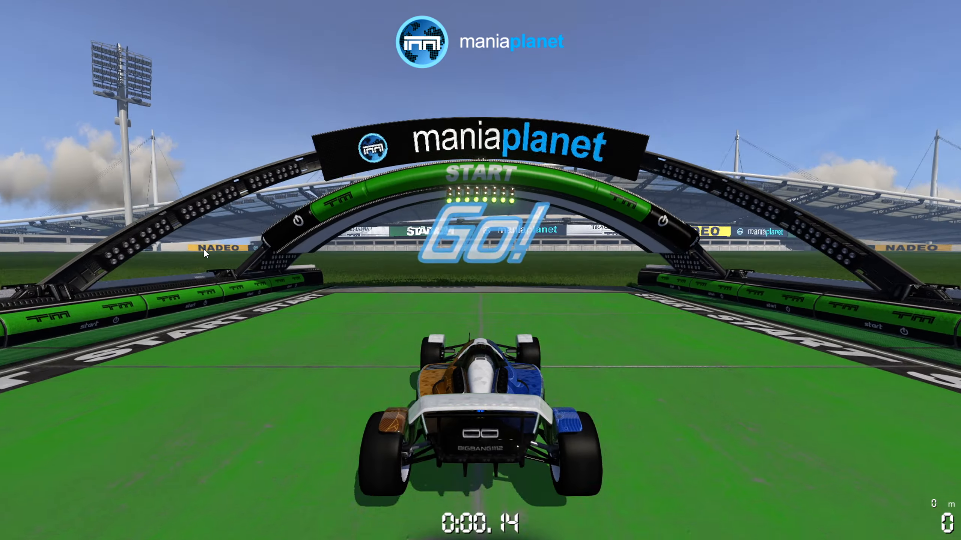
{"action": "key", "text": "Delete"}
{"action": "key", "text": "Delete"}
{"action": "key", "text": "Delete"}
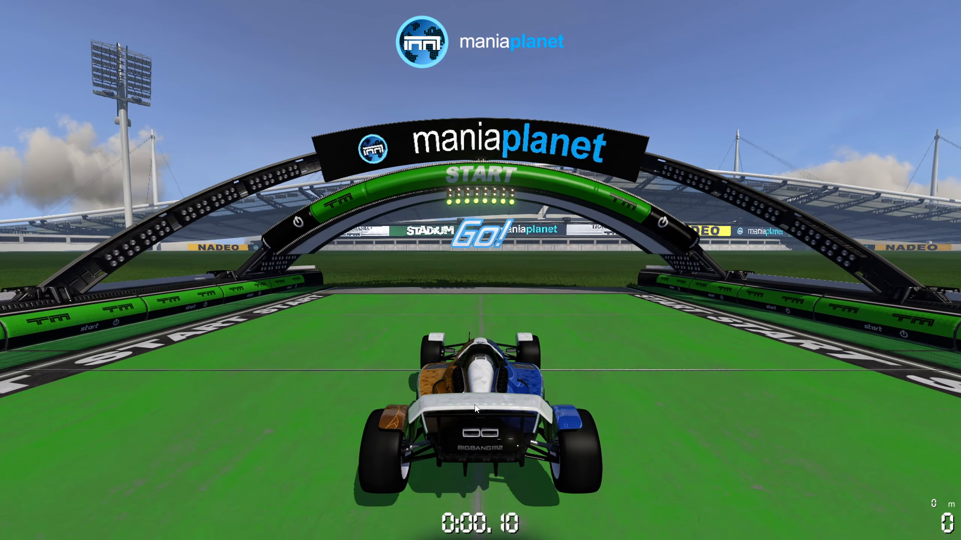
{"action": "key", "text": "Delete"}
{"action": "key", "text": "Delete"}
{"action": "key", "text": "Delete"}
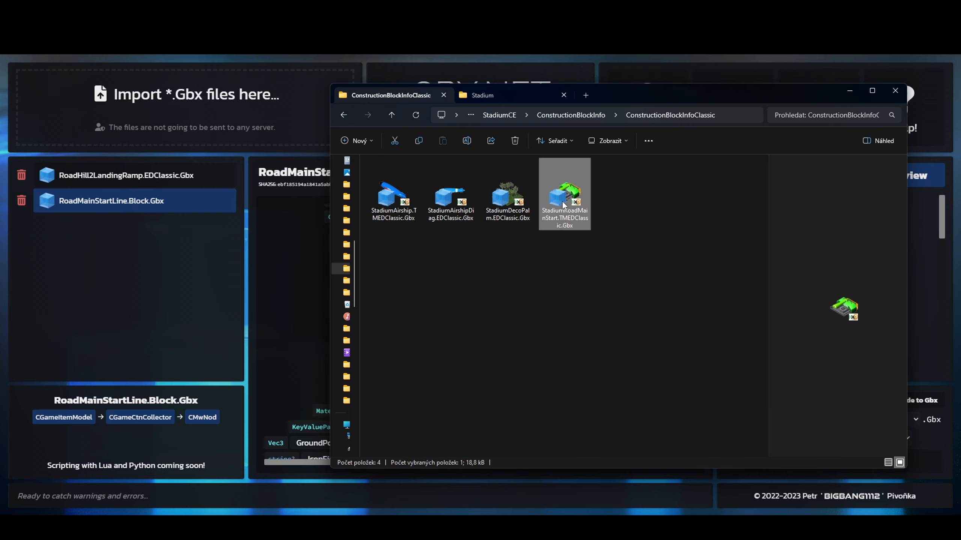
- Import StadiumRoadMainStart.TMEDClassic.Gbx into GBX.NET Explorer and examine the members of VariantBaseGround
{"action": "left_click_drag", "start_coordinate": [561, 200], "coordinate": [206, 137]}
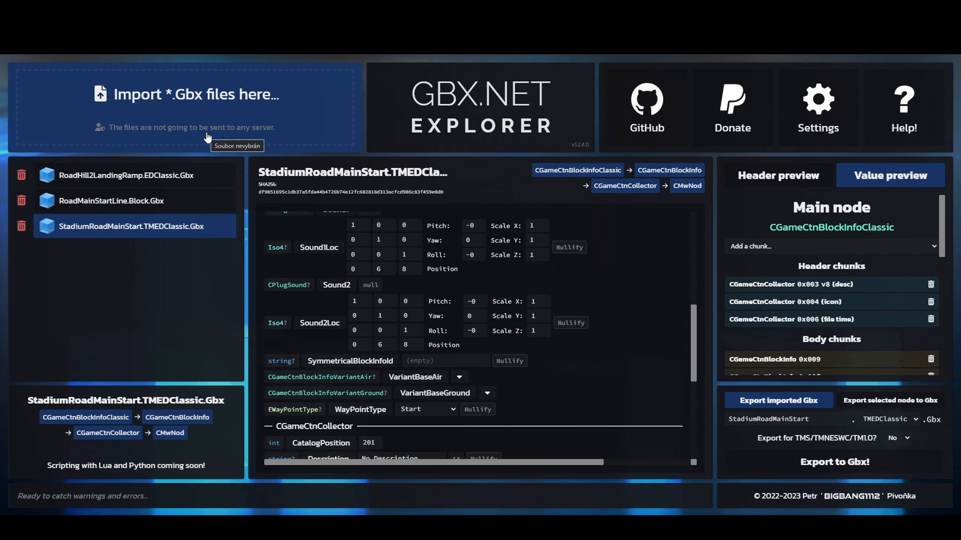
{"action": "scroll", "coordinate": [400, 318], "scroll_direction": "up", "scroll_amount": 5}
{"action": "scroll", "coordinate": [400, 318], "scroll_direction": "up", "scroll_amount": 4}
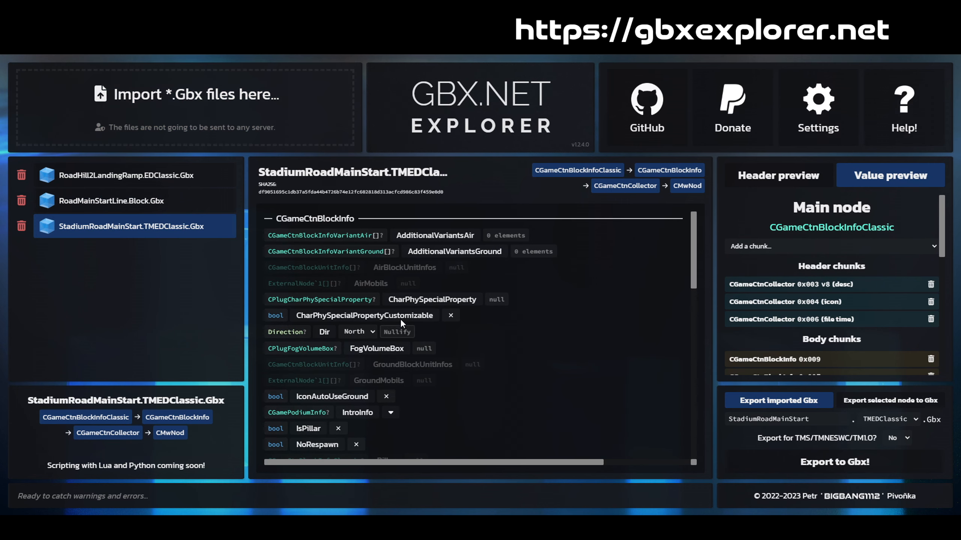
{"action": "scroll", "coordinate": [428, 323], "scroll_direction": "down", "scroll_amount": 10}
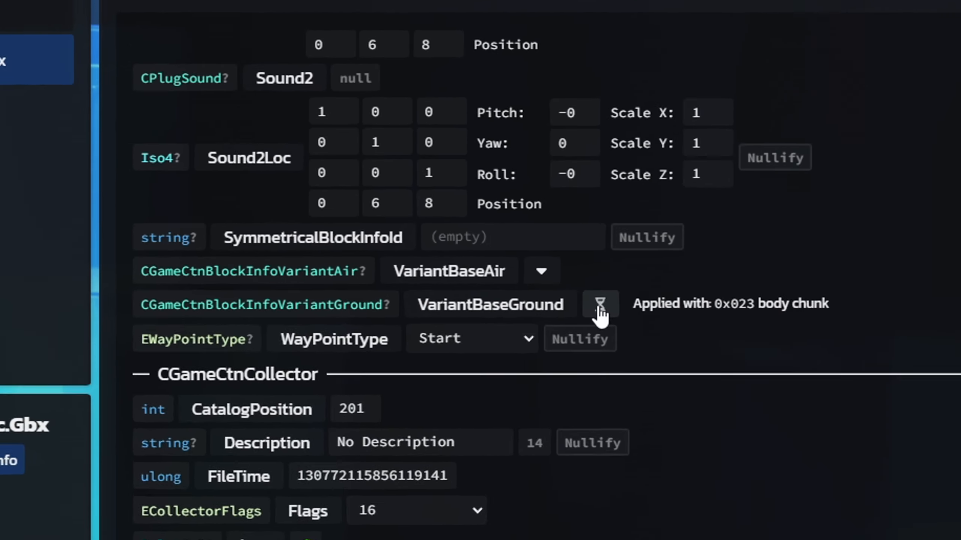
{"action": "left_click", "coordinate": [487, 343]}
{"action": "scroll", "coordinate": [570, 238], "scroll_direction": "down", "scroll_amount": 15}
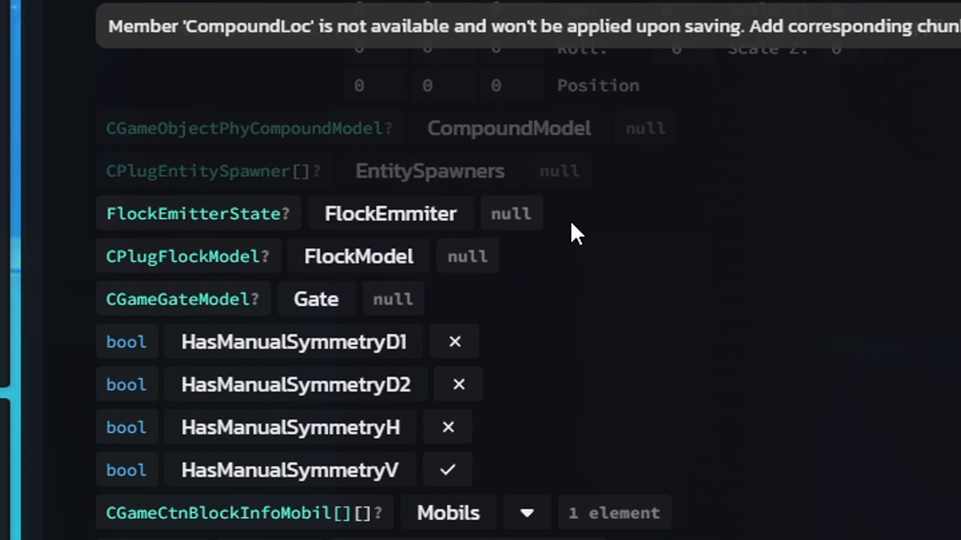
{"action": "scroll", "coordinate": [548, 257], "scroll_direction": "down", "scroll_amount": 6}
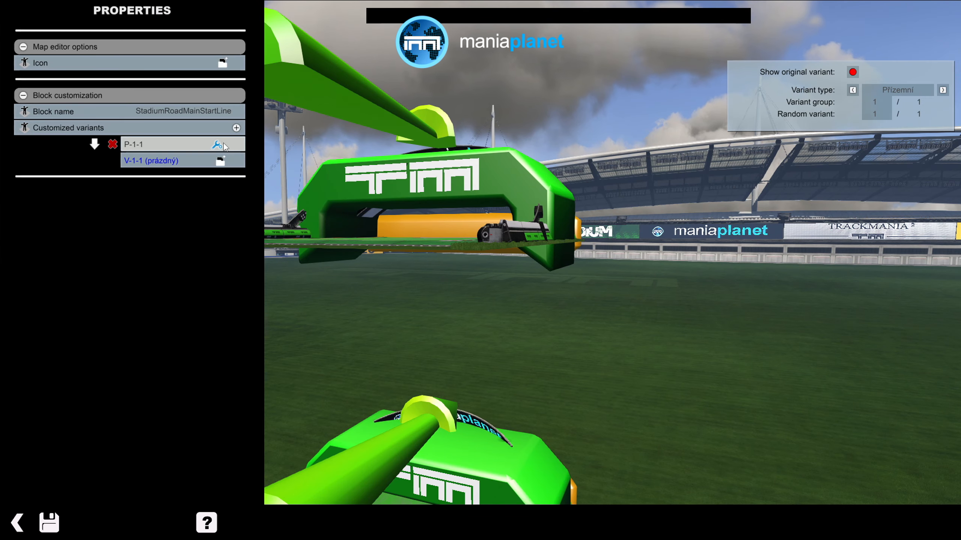
- In Maniaplanet, open the P-1-1 ground variant mesh and set the Umístění startu layer's spawn Y to 1.345
{"action": "left_click", "coordinate": [222, 144]}
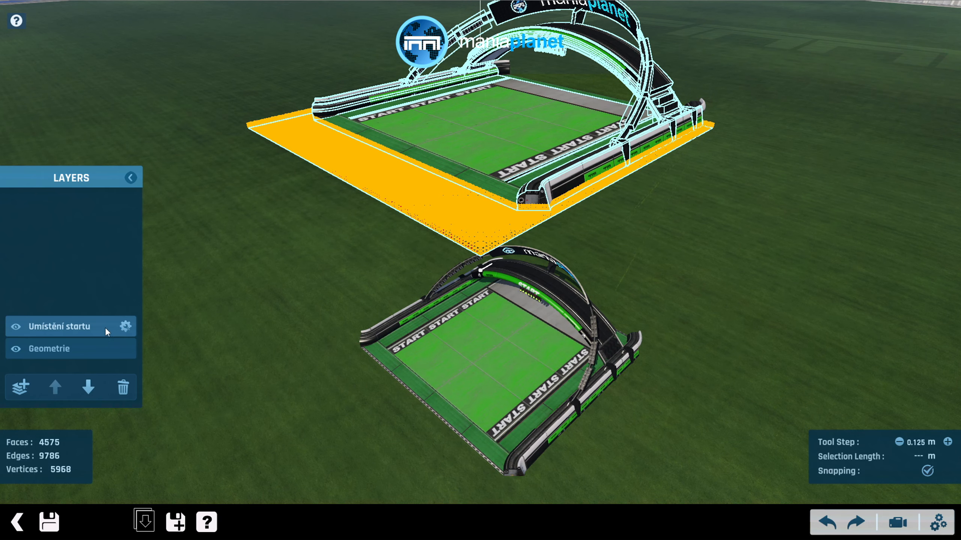
{"action": "left_click", "coordinate": [125, 327]}
{"action": "right_click_drag", "start_coordinate": [388, 275], "coordinate": [494, 259], "text": "alt"}
{"action": "left_click_drag", "start_coordinate": [494, 259], "coordinate": [471, 359], "text": "alt"}
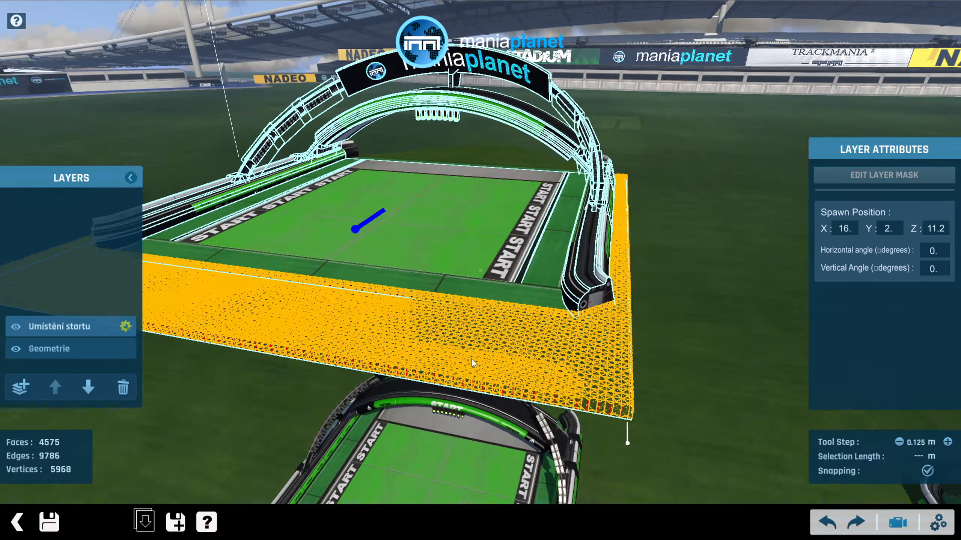
{"action": "scroll", "coordinate": [472, 359], "scroll_direction": "up", "scroll_amount": 1, "text": "alt"}
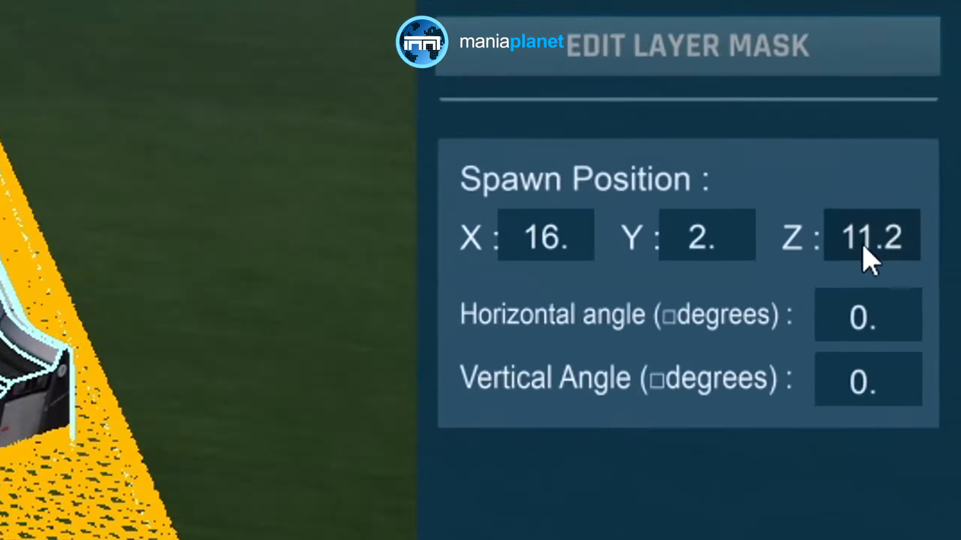
{"action": "left_click_drag", "start_coordinate": [896, 229], "coordinate": [886, 230]}
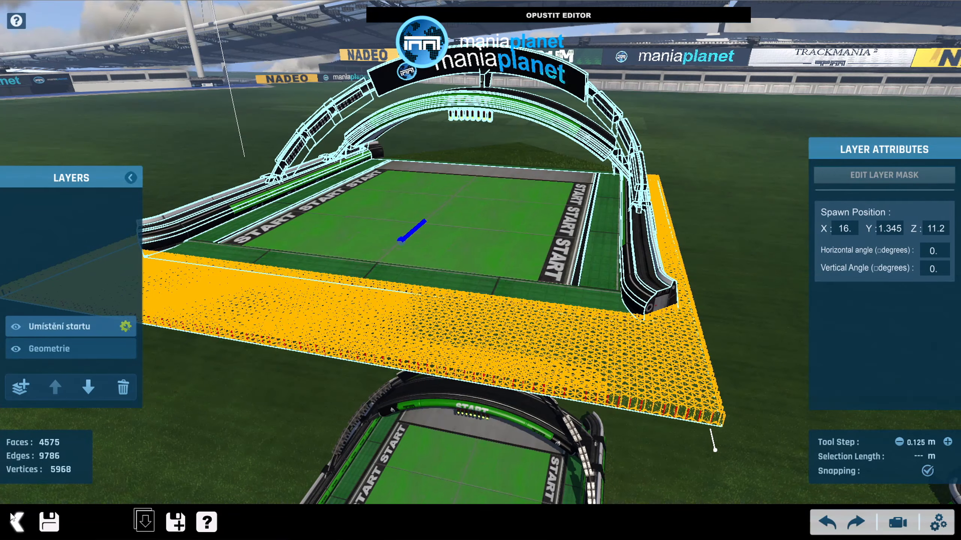
- Leave the mesh editor and test-drive from the custom start block to check the lowered spawn position
{"action": "left_click", "coordinate": [15, 522]}
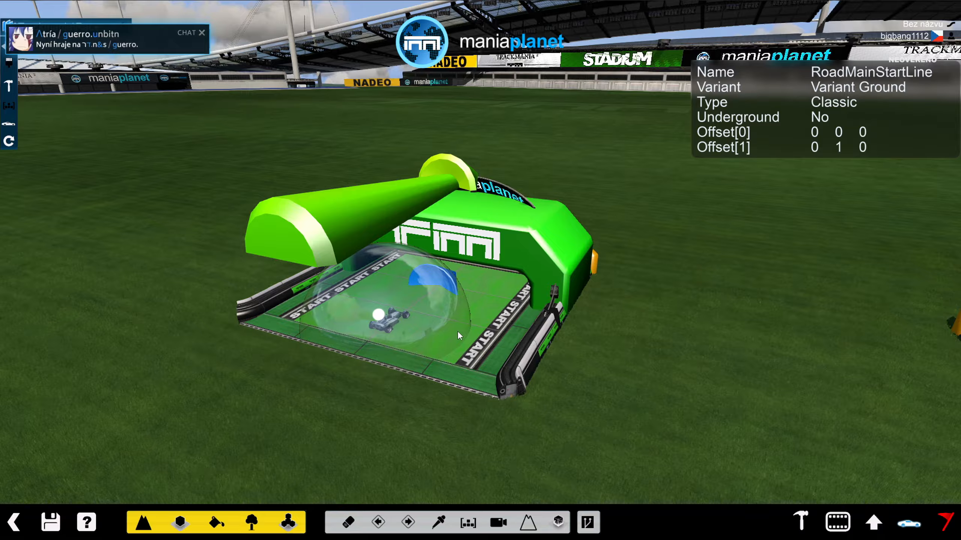
{"action": "left_click", "coordinate": [459, 336]}
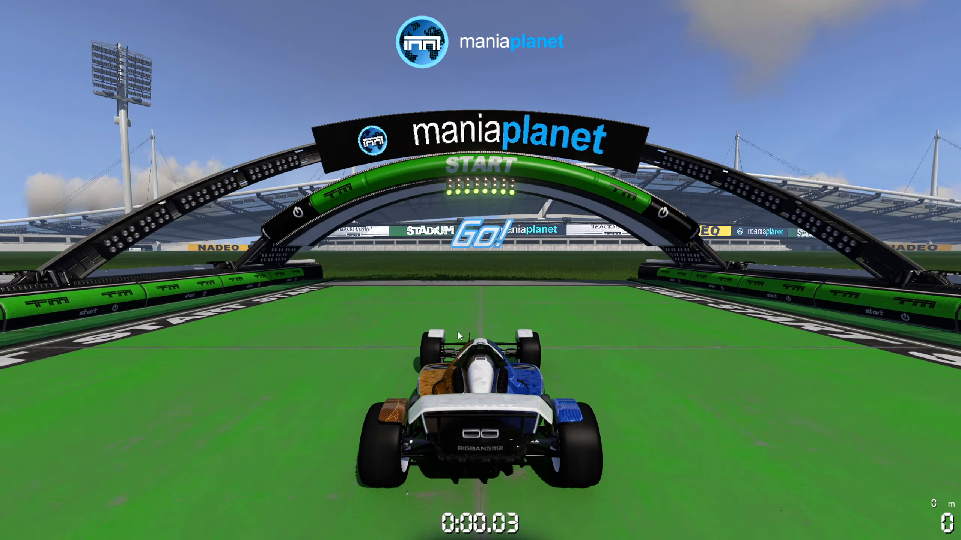
{"action": "key", "text": "Up"}
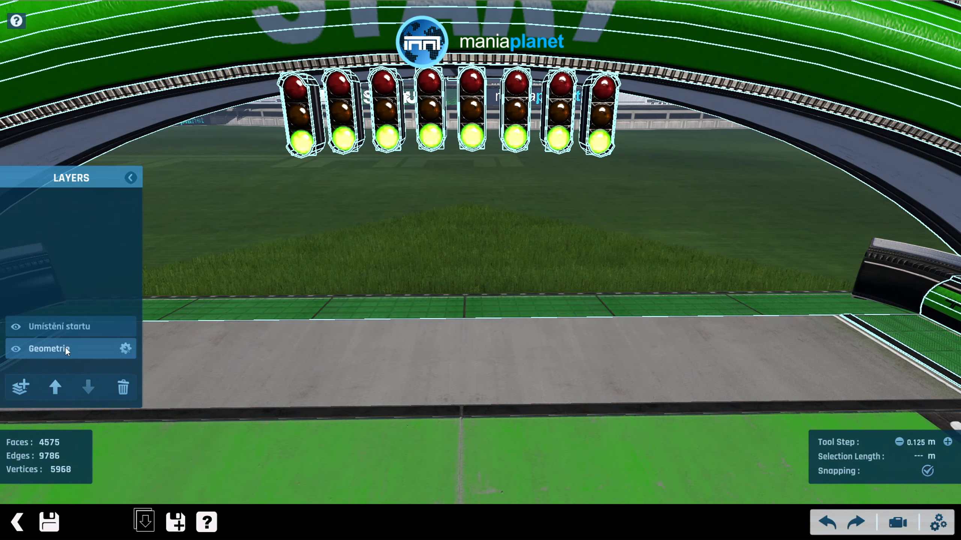
- On the ground variant's Geometrie layer, delete the whole row of traffic lights hanging under the START arch
{"action": "left_click", "coordinate": [65, 347]}
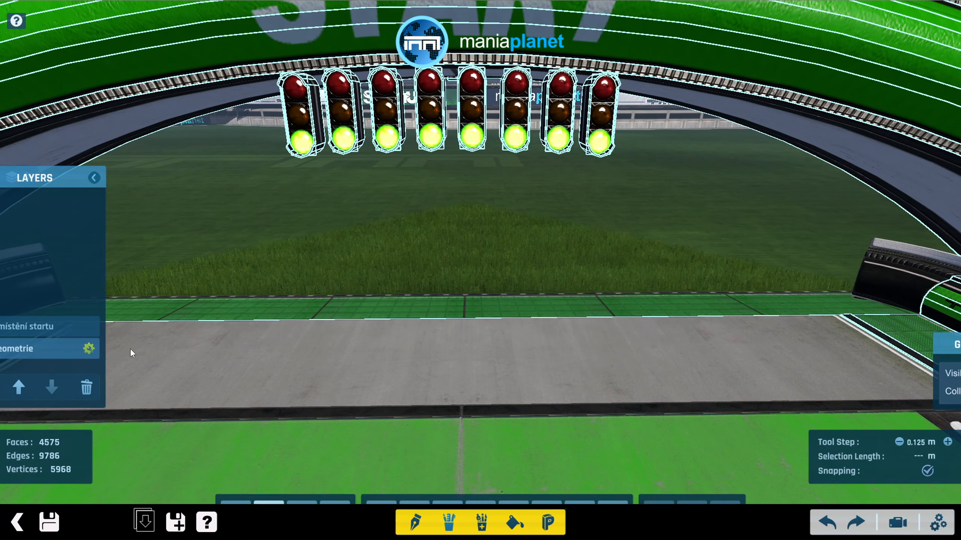
{"action": "left_click", "coordinate": [390, 121]}
{"action": "left_click", "coordinate": [390, 118]}
{"action": "key", "text": "Delete"}
{"action": "left_click", "coordinate": [429, 120]}
{"action": "key", "text": "Delete"}
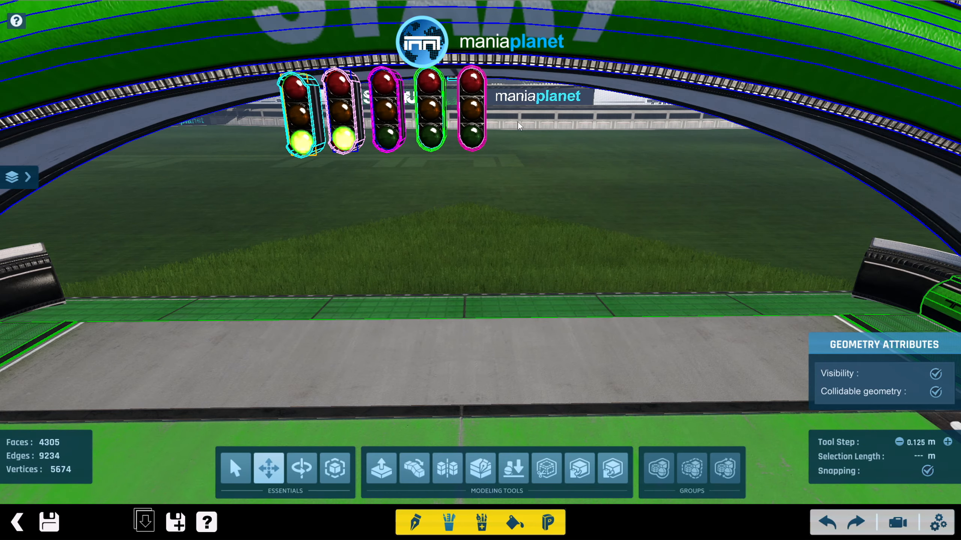
{"action": "left_click", "coordinate": [470, 109]}
{"action": "key", "text": "Delete"}
{"action": "left_click", "coordinate": [429, 114]}
{"action": "key", "text": "Delete"}
{"action": "left_click", "coordinate": [391, 122]}
{"action": "key", "text": "Delete"}
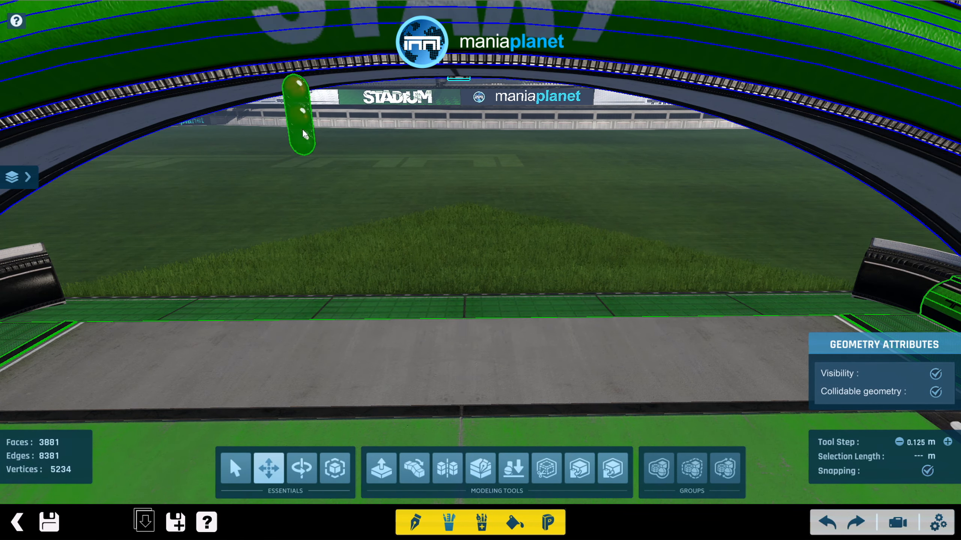
{"action": "left_click", "coordinate": [305, 134]}
{"action": "key", "text": "Delete"}
{"action": "right_click_drag", "start_coordinate": [304, 133], "coordinate": [359, 212], "text": "alt"}
{"action": "scroll", "coordinate": [450, 93], "scroll_direction": "up", "scroll_amount": 3, "text": "alt"}
{"action": "scroll", "coordinate": [450, 94], "scroll_direction": "down", "scroll_amount": 6, "text": "alt"}
{"action": "right_click_drag", "start_coordinate": [451, 93], "coordinate": [468, 170], "text": "alt"}
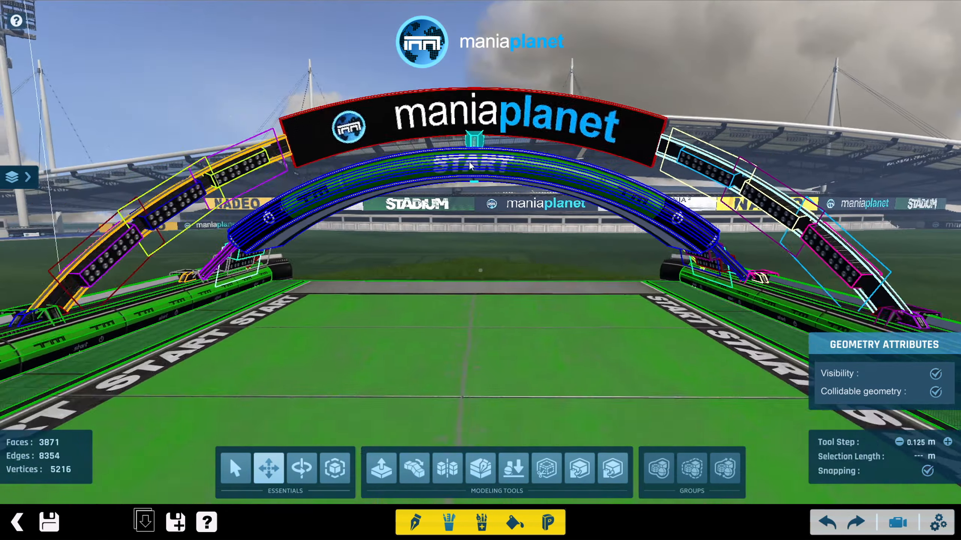
{"action": "scroll", "coordinate": [468, 171], "scroll_direction": "down", "scroll_amount": 2, "text": "alt"}
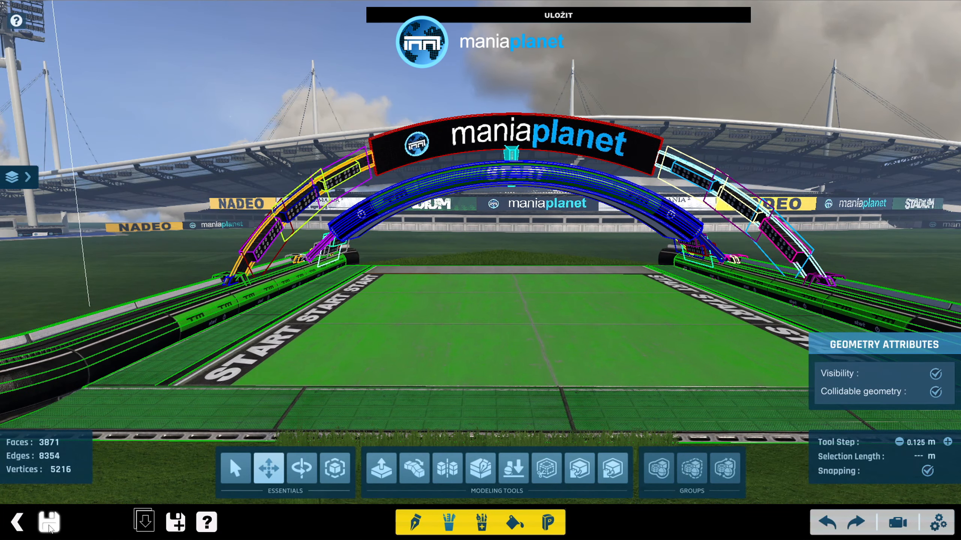
- Save the edited ground variant mesh, return to the block properties and open the V-1-1 air variant for editing
{"action": "left_click", "coordinate": [49, 526]}
{"action": "left_click", "coordinate": [471, 431]}
{"action": "left_click", "coordinate": [435, 289]}
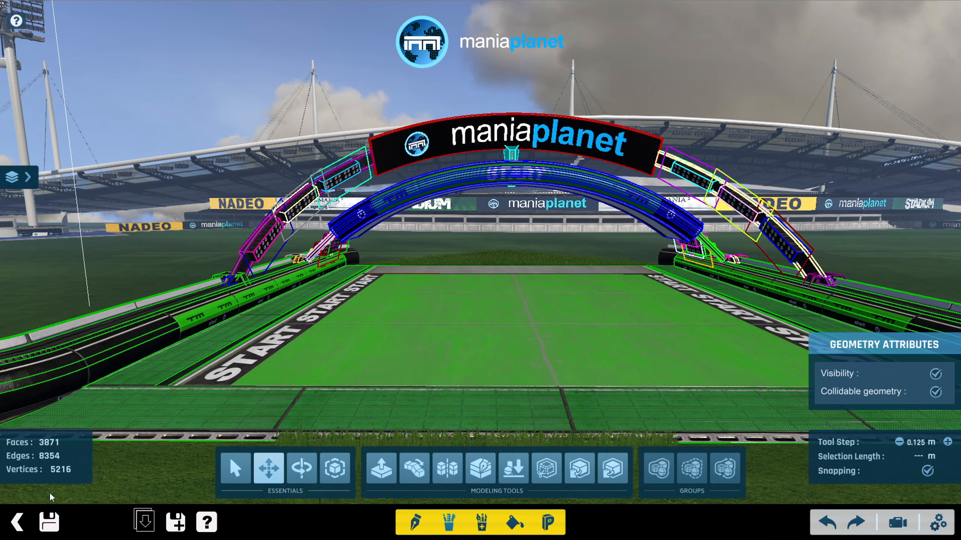
{"action": "left_click", "coordinate": [17, 523]}
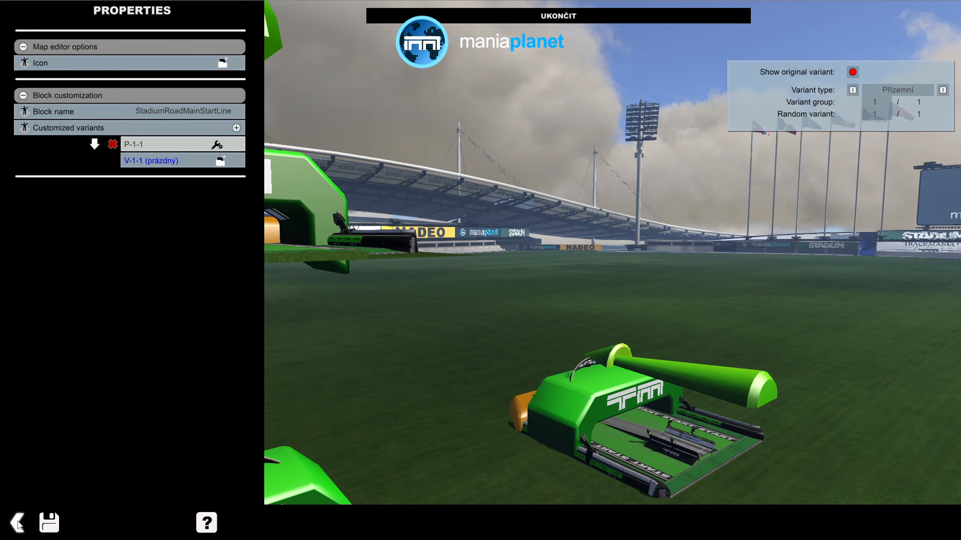
{"action": "left_click", "coordinate": [222, 164]}
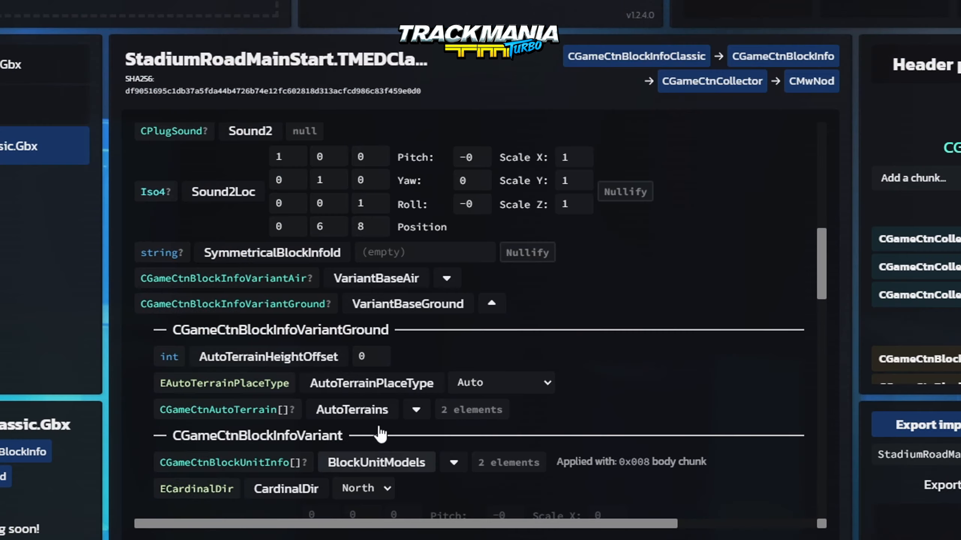
- In GBX.NET Explorer, collapse VariantBaseGround and examine the members of VariantBaseAir
{"action": "left_click", "coordinate": [491, 304]}
{"action": "left_click", "coordinate": [446, 278]}
{"action": "scroll", "coordinate": [450, 343], "scroll_direction": "down", "scroll_amount": 10}
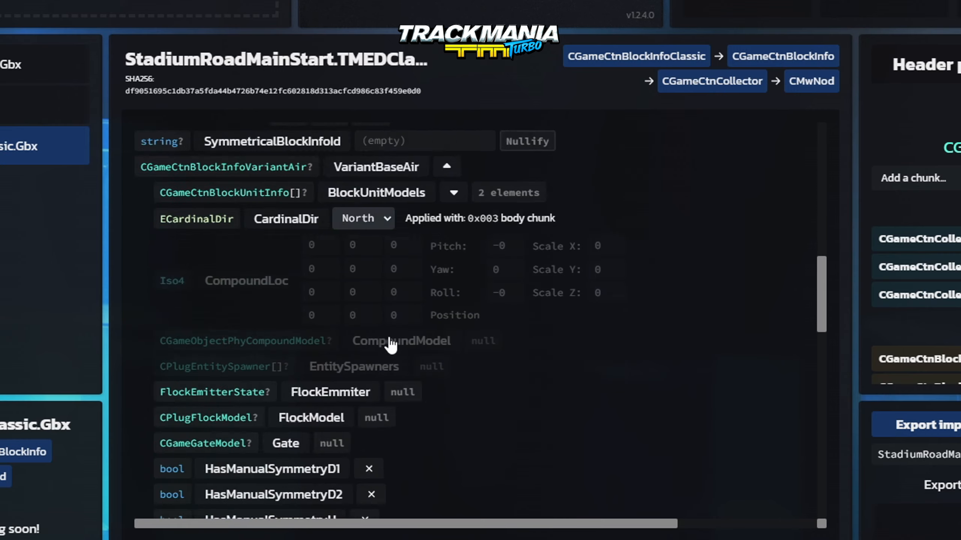
{"action": "scroll", "coordinate": [388, 346], "scroll_direction": "down", "scroll_amount": 2}
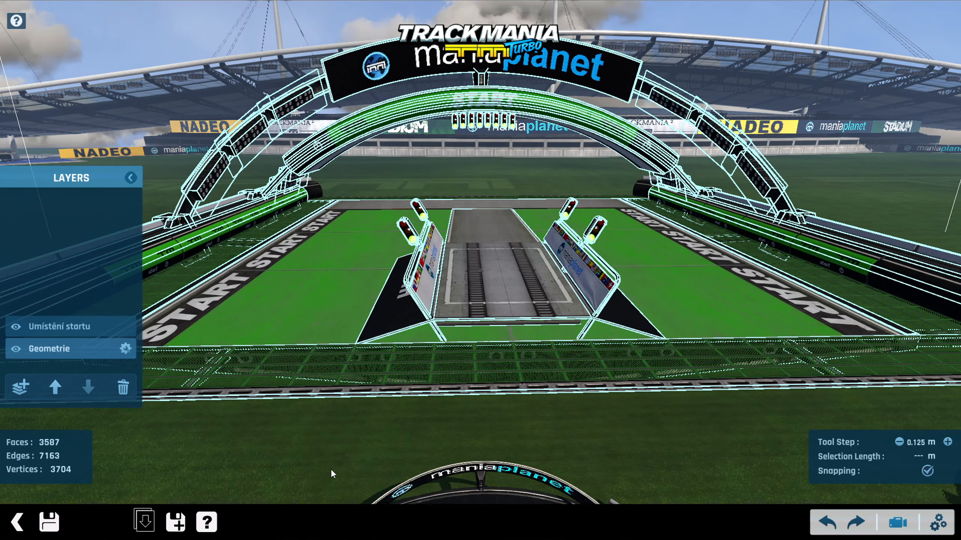
- On the air variant's Geometrie layer, delete the central grey start lane, its black side ramps and the barrier on one side
{"action": "left_click", "coordinate": [70, 326]}
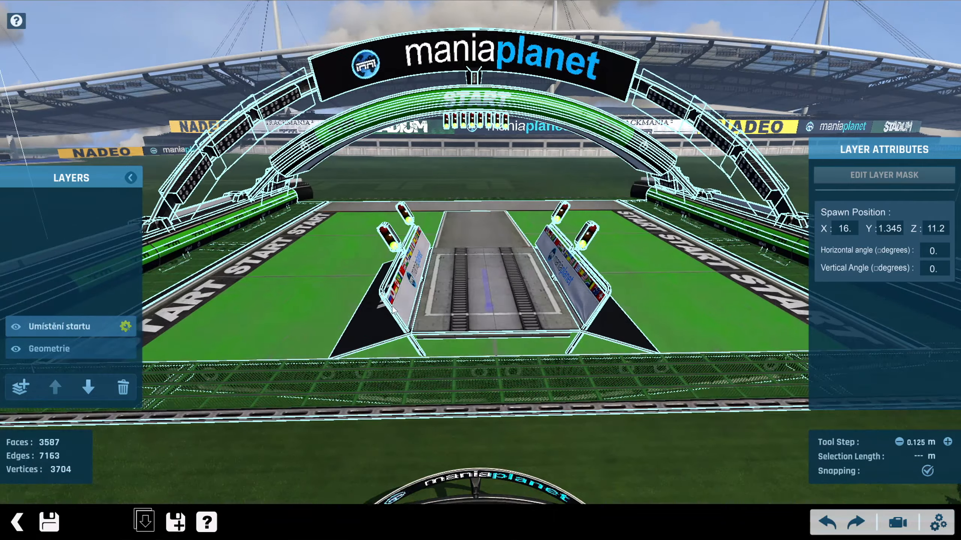
{"action": "left_click", "coordinate": [96, 353]}
{"action": "right_click_drag", "start_coordinate": [281, 302], "coordinate": [441, 350]}
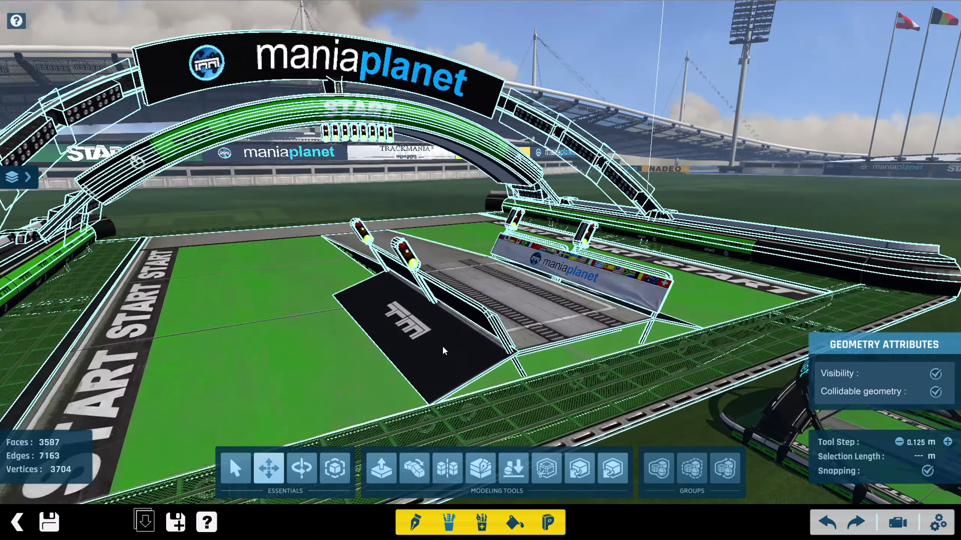
{"action": "key", "text": "Delete"}
{"action": "key", "text": "Delete"}
{"action": "key", "text": "Delete"}
{"action": "key", "text": "Delete"}
{"action": "key", "text": "Delete"}
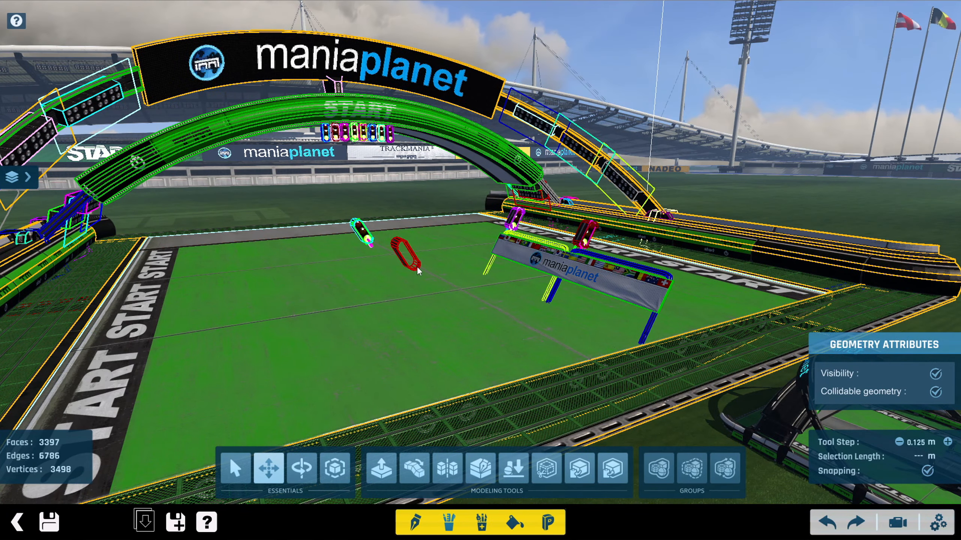
- Delete the remaining lane-side barrier and the four traffic lights that stood beside the start lane
{"action": "key", "text": "Delete"}
{"action": "key", "text": "Delete"}
{"action": "key", "text": "Delete"}
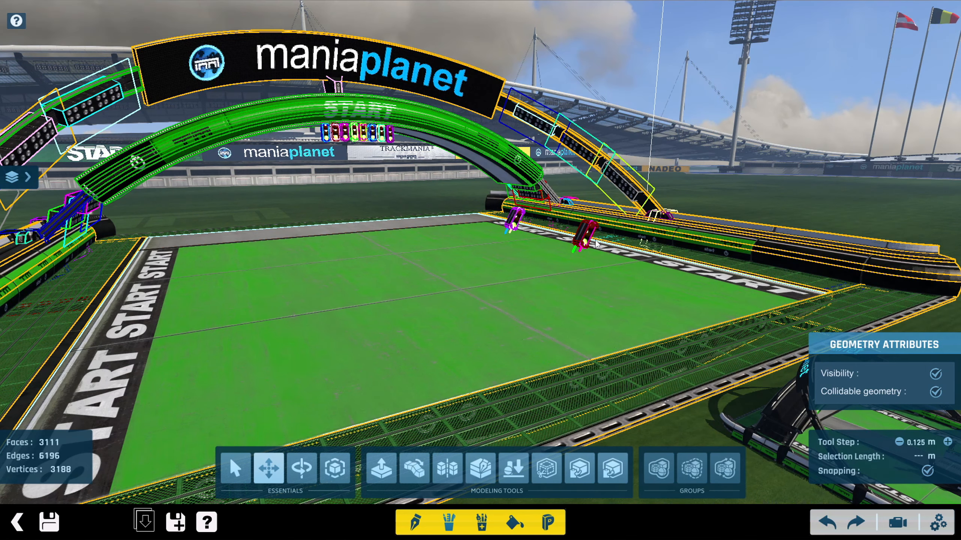
{"action": "key", "text": "Delete"}
{"action": "key", "text": "Delete"}
{"action": "key", "text": "Delete"}
{"action": "key", "text": "Delete"}
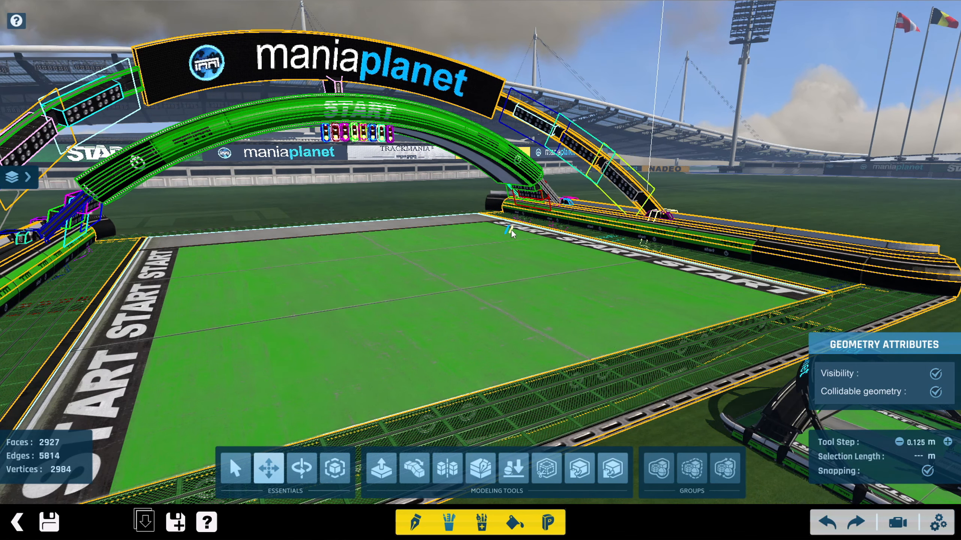
- Delete the whole row of traffic lights hanging under the air variant's START arch
{"action": "scroll", "coordinate": [351, 272], "scroll_direction": "up", "scroll_amount": 5}
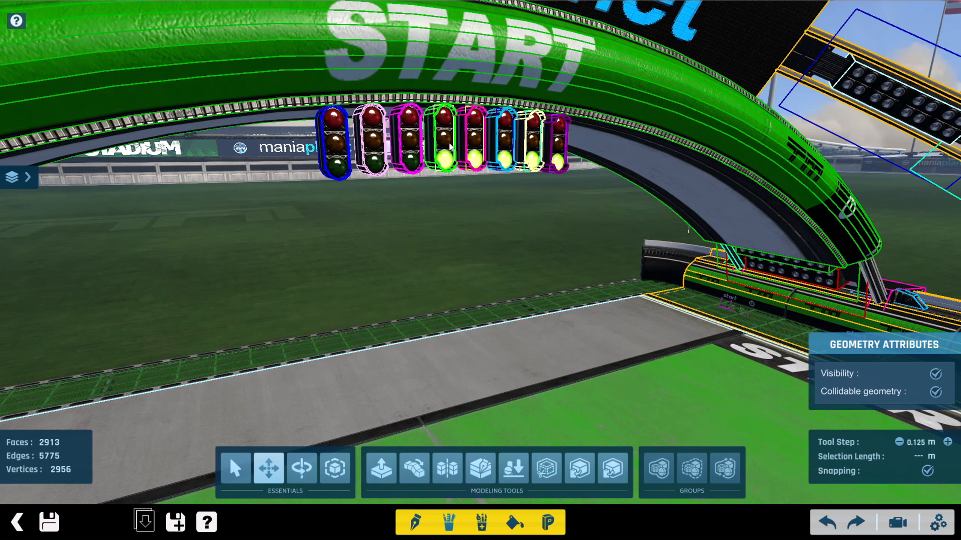
{"action": "key", "text": "Delete"}
{"action": "key", "text": "Delete"}
{"action": "key", "text": "Delete"}
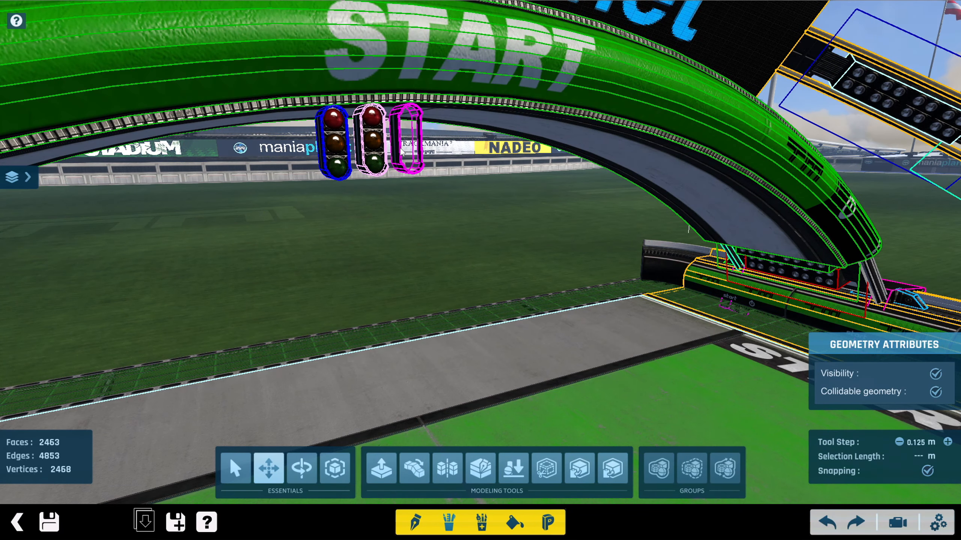
{"action": "key", "text": "Delete"}
{"action": "key", "text": "Delete"}
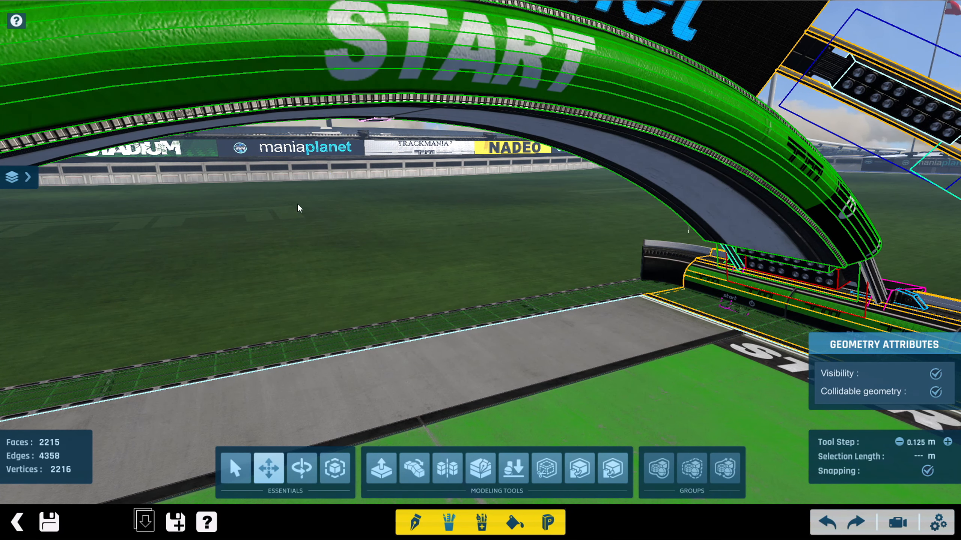
- Save the edited air variant mesh over the existing file and return to the block properties
{"action": "left_click", "coordinate": [57, 520]}
{"action": "left_click", "coordinate": [493, 431]}
{"action": "left_click", "coordinate": [424, 296]}
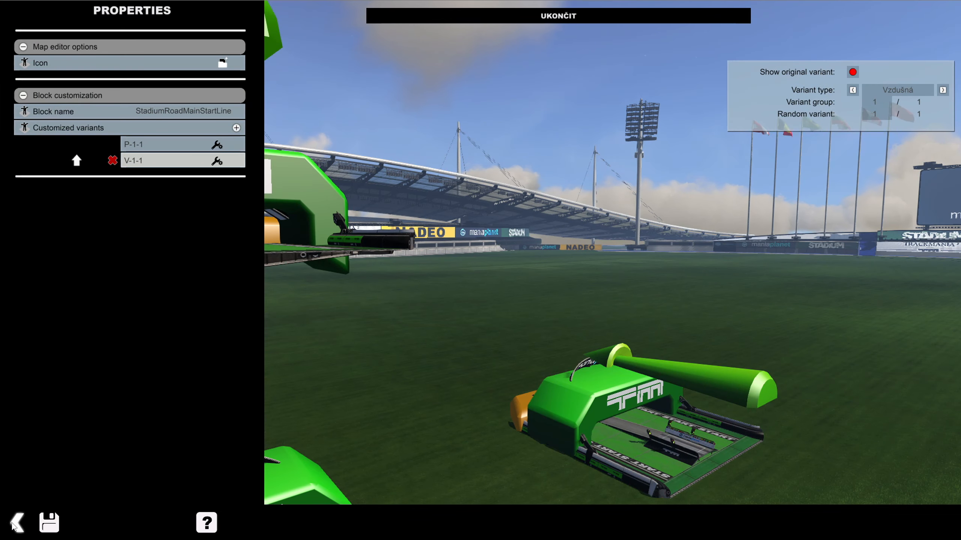
- Generate the block's icon automatically from the southeast, overwrite Stadium\RoadMainStartLine.Block.Gbx and leave the item editor
{"action": "left_click", "coordinate": [223, 64]}
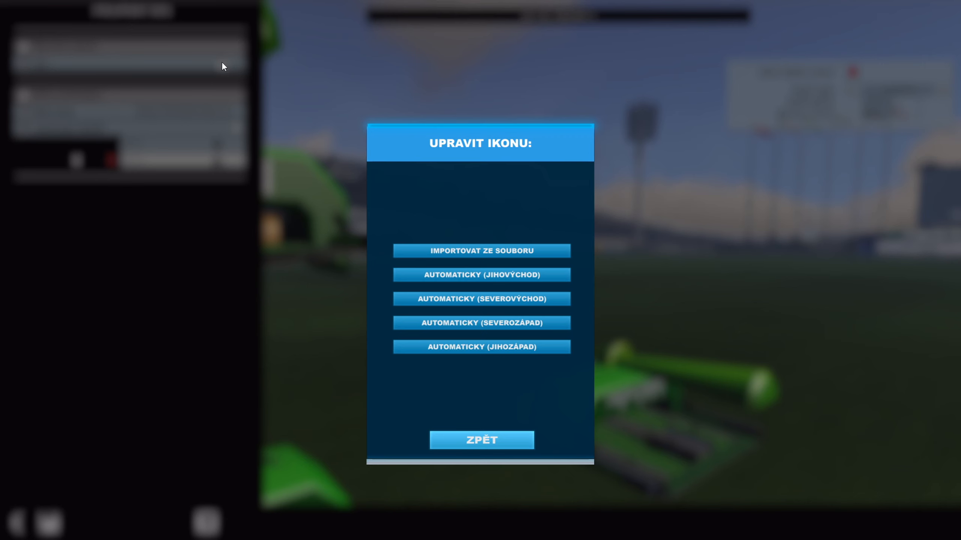
{"action": "left_click", "coordinate": [476, 276]}
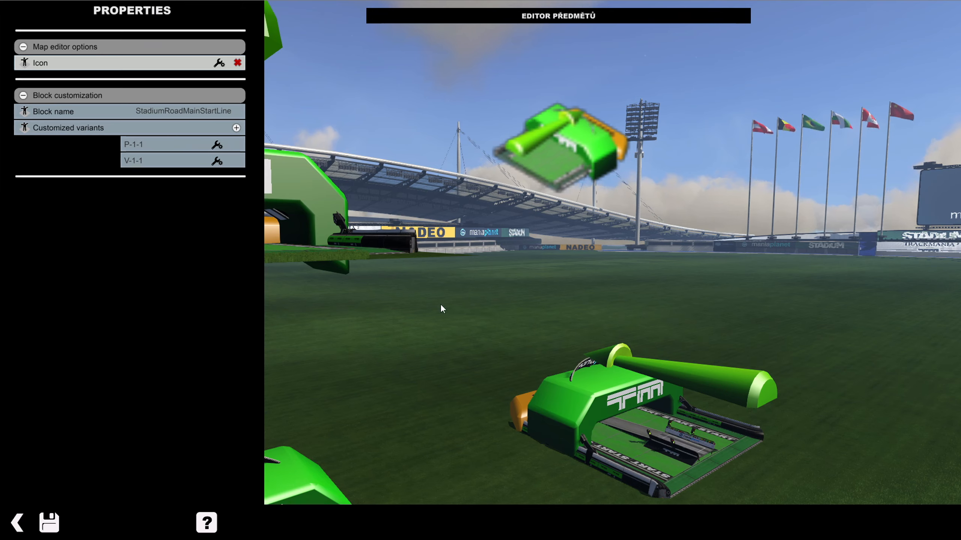
{"action": "left_click", "coordinate": [51, 522]}
{"action": "left_click", "coordinate": [488, 431]}
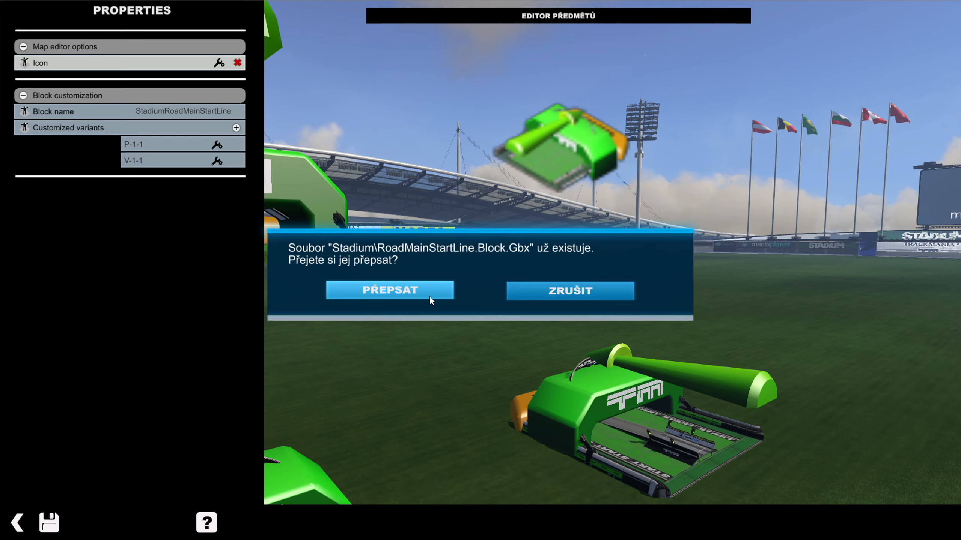
{"action": "left_click", "coordinate": [429, 296]}
{"action": "left_click", "coordinate": [15, 523]}
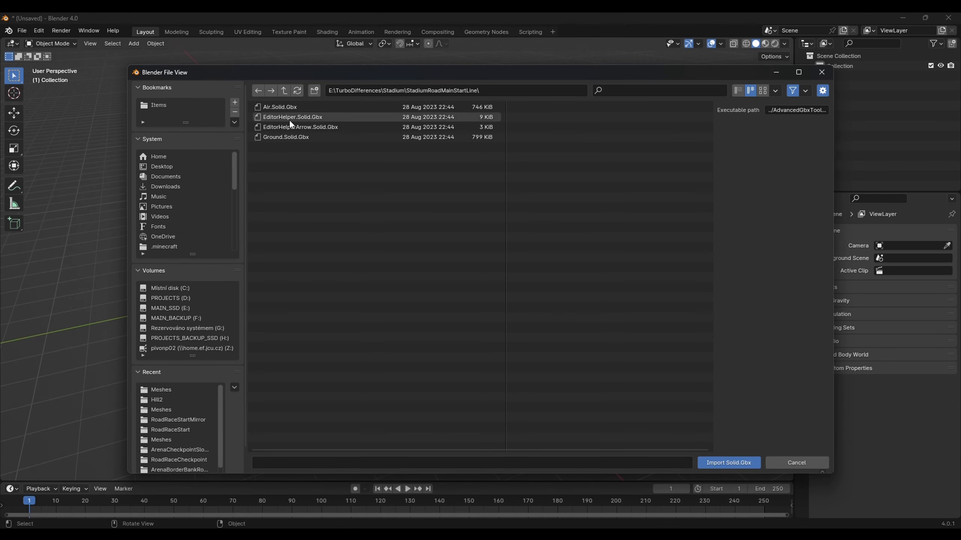
- In Blender, import Ground.Solid.Gbx from the StadiumRoadMainStartLine folder and select the lights hanging under the arch
{"action": "left_click", "coordinate": [290, 137]}
{"action": "double_click", "coordinate": [294, 137]}
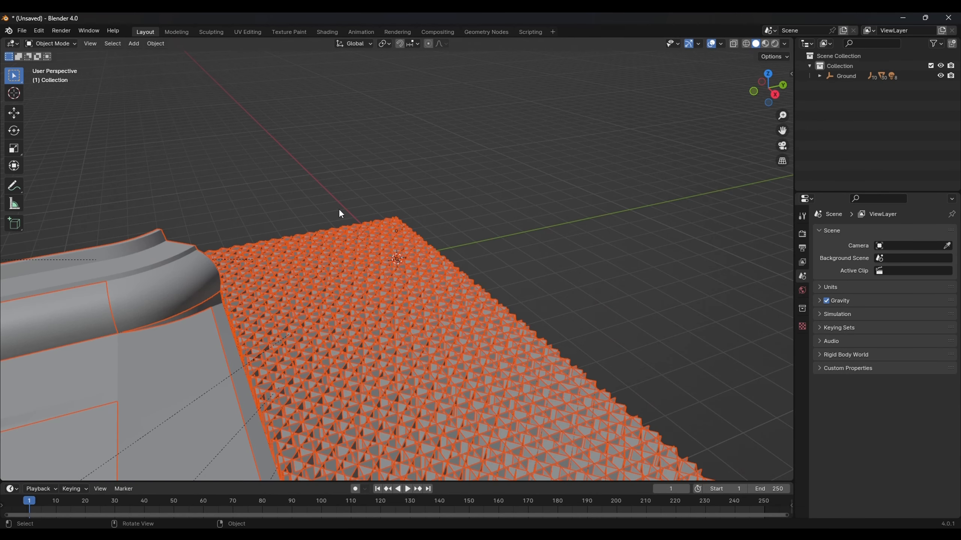
{"action": "scroll", "coordinate": [396, 269], "scroll_direction": "down", "scroll_amount": 5}
{"action": "middle_click_drag", "start_coordinate": [443, 280], "coordinate": [302, 278]}
{"action": "middle_click_drag", "start_coordinate": [265, 265], "coordinate": [507, 314], "text": "shift"}
{"action": "middle_click_drag", "start_coordinate": [507, 314], "coordinate": [412, 335]}
{"action": "scroll", "coordinate": [392, 362], "scroll_direction": "up", "scroll_amount": 3}
{"action": "mouse_move", "coordinate": [411, 334]}
{"action": "middle_mouse_down", "text": "shift"}
{"action": "mouse_move", "coordinate": [420, 371]}
{"action": "mouse_move", "coordinate": [416, 300]}
{"action": "mouse_move", "coordinate": [416, 326]}
{"action": "mouse_move", "coordinate": [404, 335]}
{"action": "middle_mouse_up", "text": "shift"}
{"action": "left_click", "coordinate": [439, 271]}
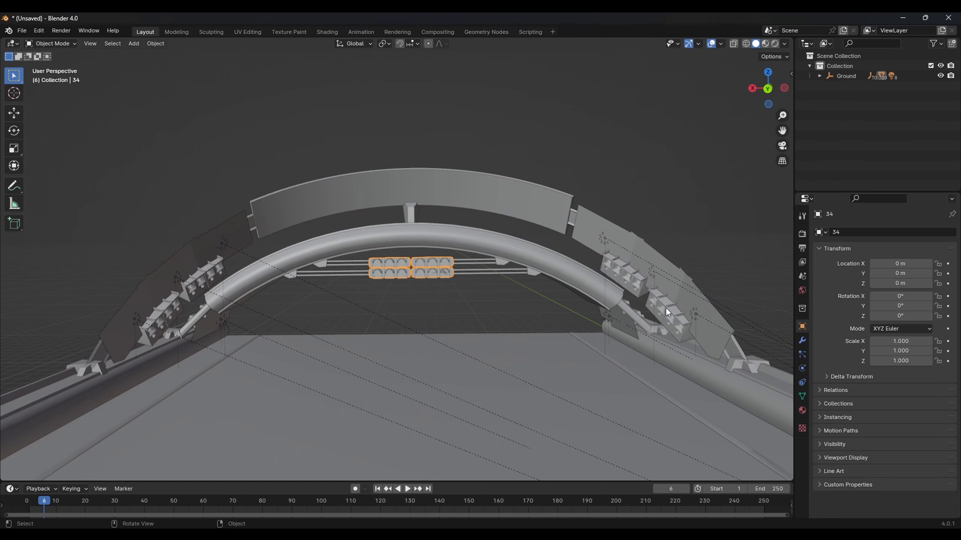
- Delete the arch tube, banner, side panels and support meshes surrounding the light rigs
{"action": "left_click", "coordinate": [665, 307]}
{"action": "left_click", "coordinate": [574, 271]}
{"action": "key", "text": "Delete"}
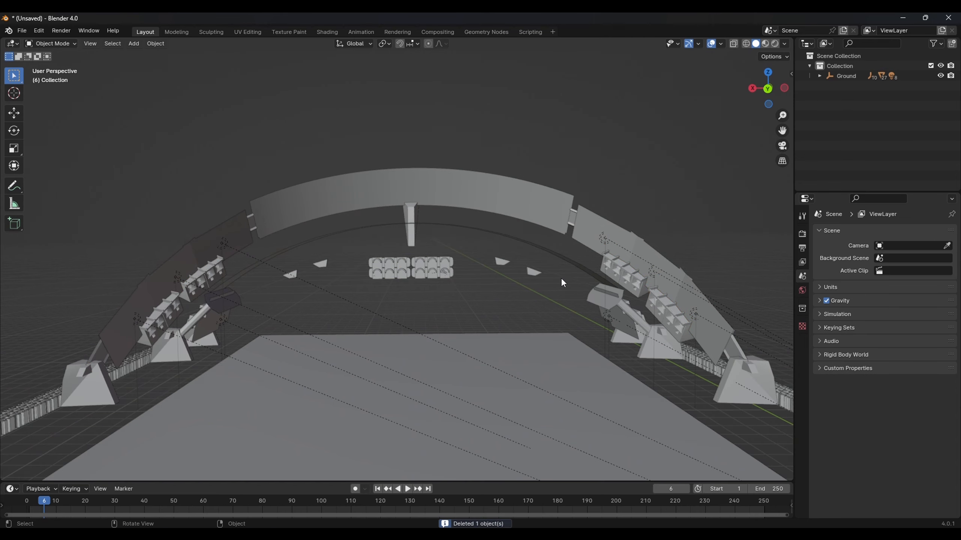
{"action": "left_click", "coordinate": [100, 348]}
{"action": "key", "text": "Delete"}
{"action": "left_click", "coordinate": [492, 205]}
{"action": "key", "text": "Delete"}
{"action": "left_click", "coordinate": [567, 260]}
{"action": "key", "text": "Delete"}
{"action": "left_click", "coordinate": [607, 238]}
{"action": "key", "text": "Delete"}
- Delete the leftover ground, arch and light-source objects so that only the light rigs stay
{"action": "scroll", "coordinate": [274, 320], "scroll_direction": "down", "scroll_amount": 4, "text": "alt"}
{"action": "scroll", "coordinate": [280, 321], "scroll_direction": "down", "scroll_amount": 3}
{"action": "middle_click_drag", "start_coordinate": [308, 321], "coordinate": [372, 341]}
{"action": "left_click", "coordinate": [267, 278]}
{"action": "key", "text": "Delete"}
{"action": "left_click", "coordinate": [266, 246]}
{"action": "key", "text": "Delete"}
{"action": "left_click", "coordinate": [577, 378]}
{"action": "key", "text": "Delete"}
{"action": "middle_click_drag", "start_coordinate": [540, 360], "coordinate": [448, 221]}
{"action": "scroll", "coordinate": [439, 249], "scroll_direction": "up", "scroll_amount": 5}
{"action": "scroll", "coordinate": [643, 205], "scroll_direction": "down", "scroll_amount": 4}
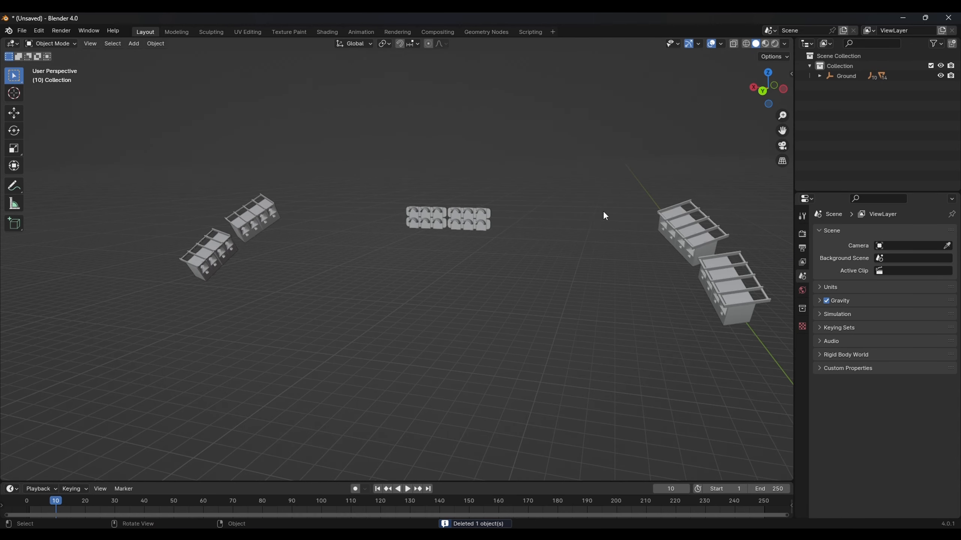
{"action": "middle_click_drag", "start_coordinate": [603, 211], "coordinate": [563, 257]}
- Undo the last deletions, and delete the imported Ground object with its whole hierarchy
{"action": "key", "text": "ctrl+z"}
{"action": "key", "text": "ctrl+z"}
{"action": "key", "text": "ctrl+z"}
{"action": "key", "text": "ctrl+z"}
{"action": "key", "text": "ctrl+z"}
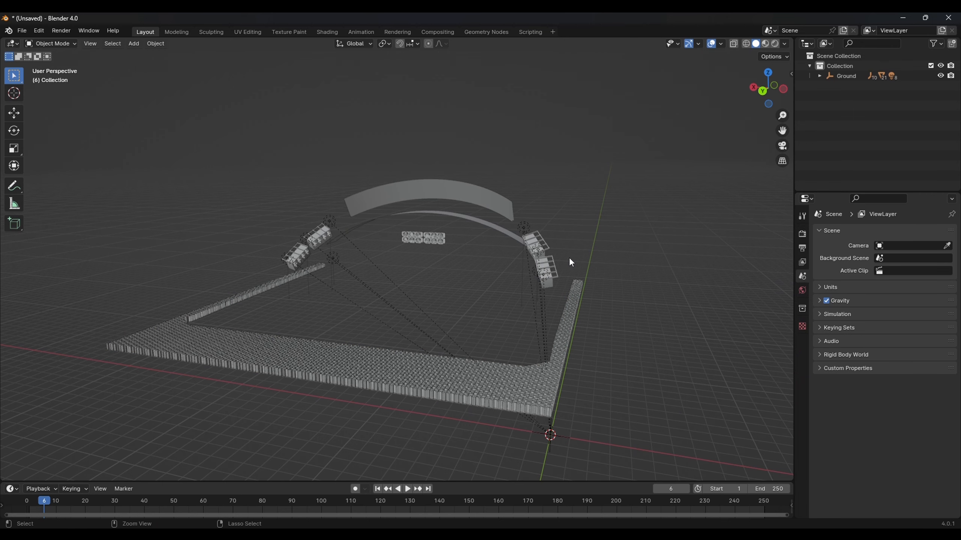
{"action": "right_click", "coordinate": [840, 76]}
{"action": "left_click", "coordinate": [822, 109]}
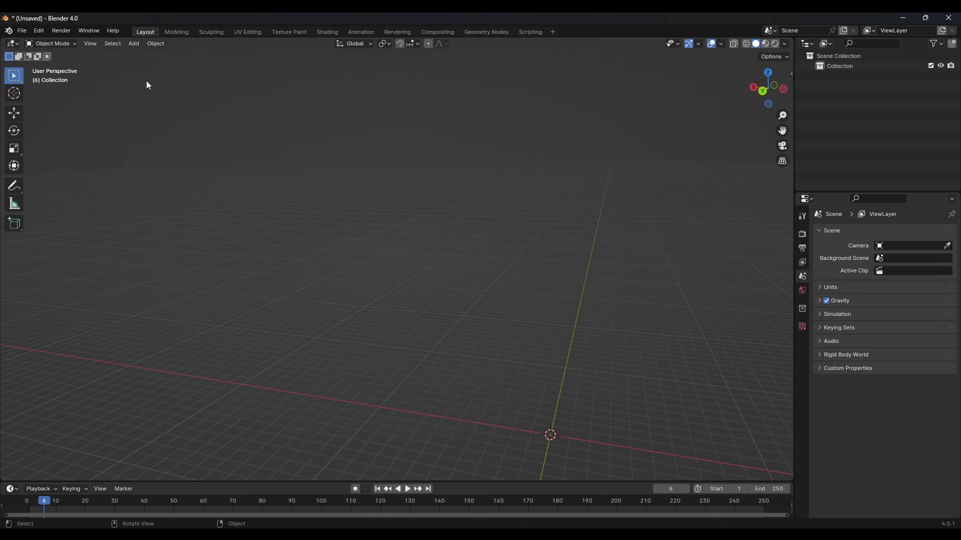
- Import Ground.Solid.Gbx again from the StadiumRoadMainStartLine folder
{"action": "left_click", "coordinate": [23, 31]}
{"action": "mouse_move", "coordinate": [57, 172]}
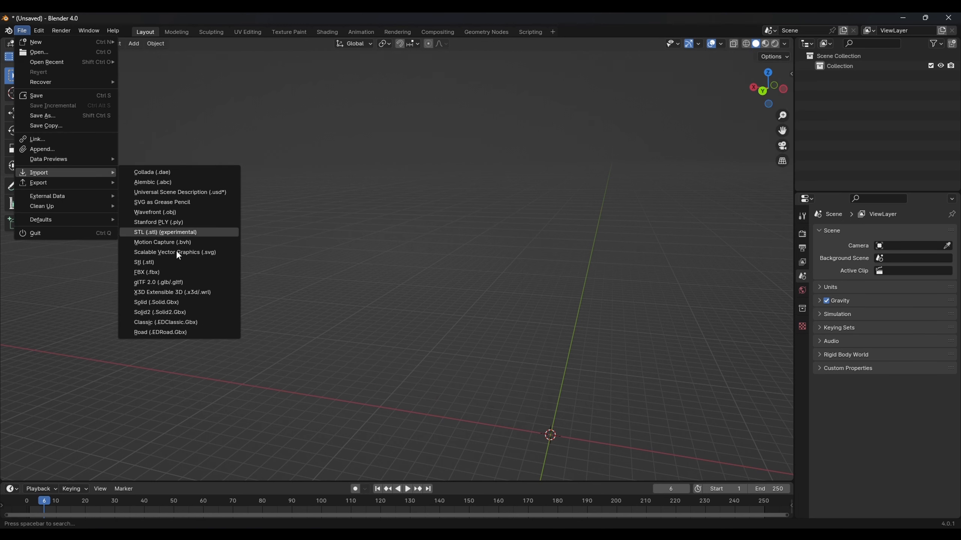
{"action": "left_click", "coordinate": [179, 302]}
{"action": "double_click", "coordinate": [291, 137]}
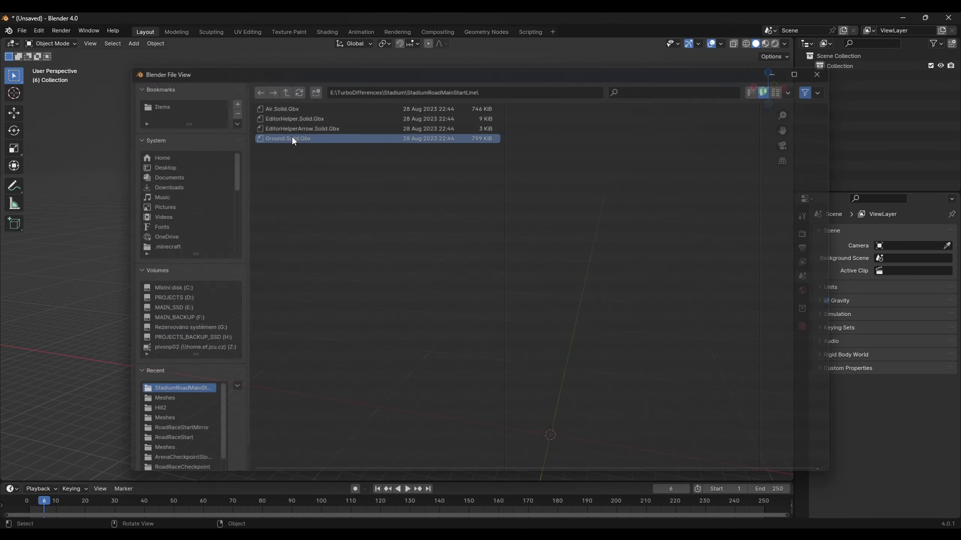
{"action": "scroll", "coordinate": [412, 250], "scroll_direction": "up", "scroll_amount": 5}
{"action": "scroll", "coordinate": [412, 253], "scroll_direction": "up", "scroll_amount": 3}
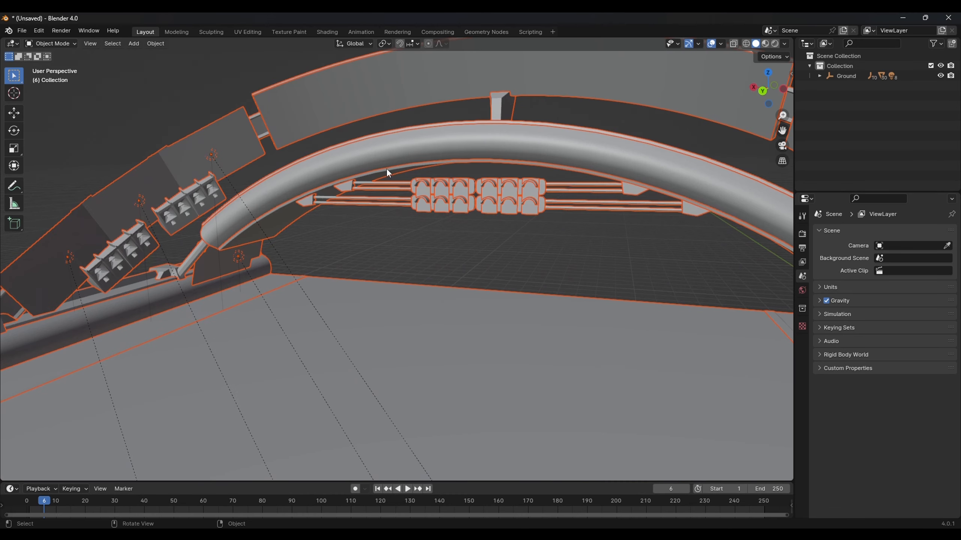
- Delete the outer skin of the main arch tube and the front surface of the top banner, keeping the hanging light bars
{"action": "left_click", "coordinate": [349, 188]}
{"action": "scroll", "coordinate": [281, 234], "scroll_direction": "down", "scroll_amount": 2}
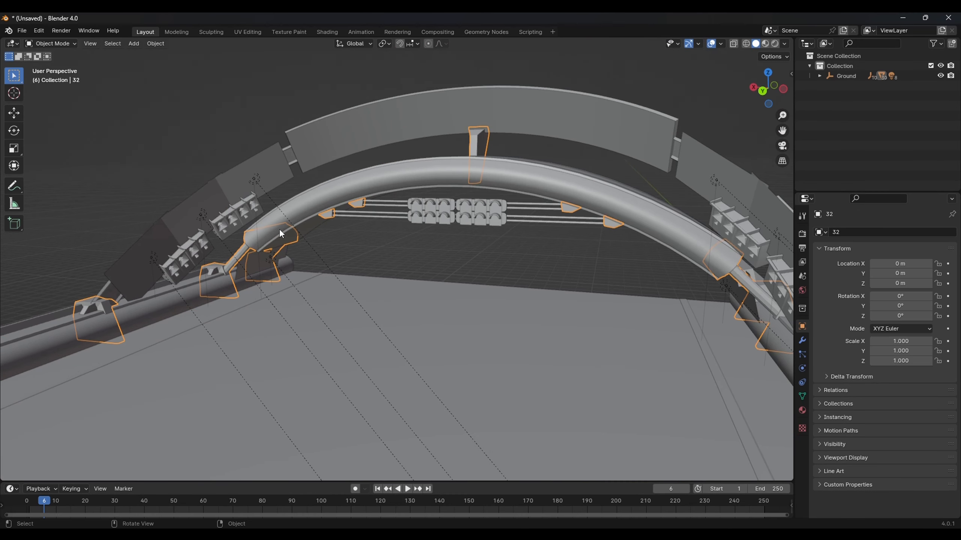
{"action": "left_click", "coordinate": [372, 215]}
{"action": "left_click", "coordinate": [345, 184]}
{"action": "key", "text": "Delete"}
{"action": "left_click", "coordinate": [350, 143]}
{"action": "key", "text": "Delete"}
{"action": "left_click", "coordinate": [236, 175]}
{"action": "key", "text": "Delete"}
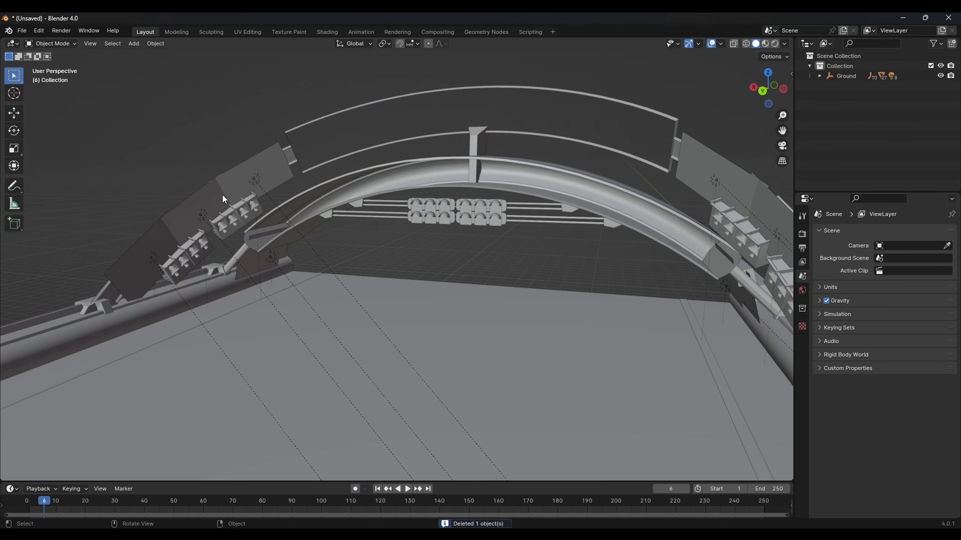
- Delete the side panel and banner frame meshes around the light rigs
{"action": "left_click", "coordinate": [222, 195]}
{"action": "key", "text": "Delete"}
{"action": "left_click", "coordinate": [220, 198]}
{"action": "key", "text": "Delete"}
{"action": "left_click", "coordinate": [276, 165]}
{"action": "key", "text": "Delete"}
- Delete the border tubes, road surface and remaining base meshes below the arch
{"action": "left_click", "coordinate": [239, 280]}
{"action": "key", "text": "Delete"}
{"action": "left_click", "coordinate": [203, 296]}
{"action": "key", "text": "Delete"}
{"action": "scroll", "coordinate": [203, 297], "scroll_direction": "down", "scroll_amount": 2}
{"action": "left_click", "coordinate": [238, 422]}
{"action": "key", "text": "Delete"}
{"action": "left_click", "coordinate": [260, 375]}
{"action": "key", "text": "Delete"}
- In wireframe view, edit the rod mesh and delete its geometry that is not part of the hanging light bars
{"action": "left_click", "coordinate": [582, 411]}
{"action": "left_click", "coordinate": [711, 280]}
{"action": "left_click", "coordinate": [466, 167]}
{"action": "scroll", "coordinate": [421, 175], "scroll_direction": "up", "scroll_amount": 2}
{"action": "middle_click_drag", "start_coordinate": [422, 176], "coordinate": [240, 180]}
{"action": "left_click", "coordinate": [429, 245]}
{"action": "scroll", "coordinate": [432, 257], "scroll_direction": "down", "scroll_amount": 2}
{"action": "left_click", "coordinate": [52, 65]}
{"action": "scroll", "coordinate": [329, 253], "scroll_direction": "up", "scroll_amount": 2}
{"action": "middle_click_drag", "start_coordinate": [335, 258], "coordinate": [749, 53], "text": "shift"}
{"action": "scroll", "coordinate": [450, 312], "scroll_direction": "up", "scroll_amount": 2}
{"action": "left_click", "coordinate": [746, 46]}
{"action": "left_click", "coordinate": [28, 57]}
{"action": "middle_click_drag", "start_coordinate": [561, 286], "coordinate": [601, 290], "text": "shift"}
{"action": "mouse_move", "coordinate": [601, 290]}
{"action": "left_mouse_down"}
{"action": "mouse_move", "coordinate": [333, 350]}
{"action": "mouse_move", "coordinate": [350, 348]}
{"action": "left_mouse_up"}
{"action": "left_click", "coordinate": [105, 45]}
{"action": "left_click_drag", "start_coordinate": [298, 370], "coordinate": [617, 282]}
{"action": "key", "text": "x"}
{"action": "left_click", "coordinate": [488, 278]}
{"action": "scroll", "coordinate": [348, 301], "scroll_direction": "up", "scroll_amount": 1}
{"action": "middle_click_drag", "start_coordinate": [282, 275], "coordinate": [209, 278]}
{"action": "scroll", "coordinate": [322, 303], "scroll_direction": "down", "scroll_amount": 3}
- Edit the support mesh, object 32, and delete everything except the small mounts at the ends of the light bars
{"action": "left_click", "coordinate": [51, 44]}
{"action": "left_click", "coordinate": [49, 55]}
{"action": "left_click", "coordinate": [495, 257]}
{"action": "scroll", "coordinate": [487, 261], "scroll_direction": "down", "scroll_amount": 1}
{"action": "middle_click_drag", "start_coordinate": [435, 261], "coordinate": [484, 233], "text": "shift"}
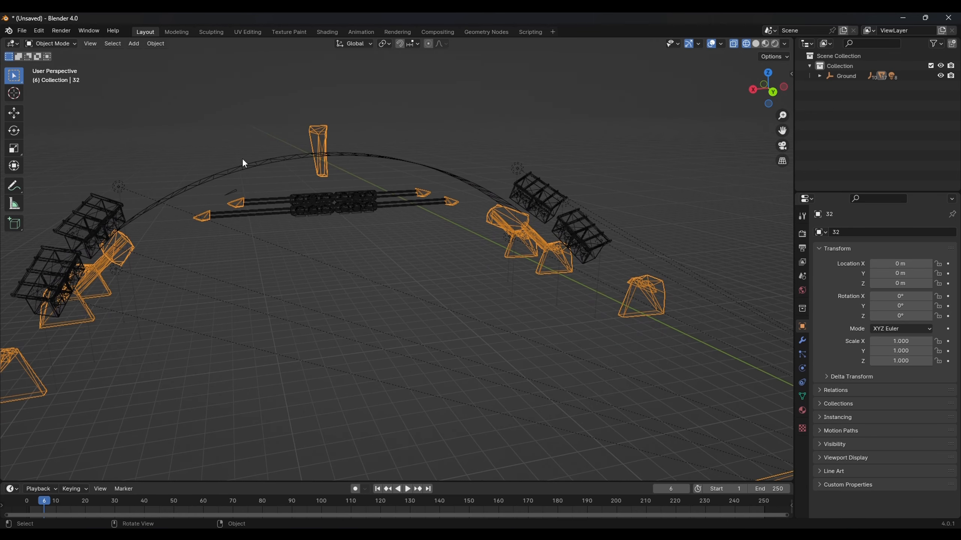
{"action": "left_click", "coordinate": [51, 44]}
{"action": "left_click", "coordinate": [47, 65]}
{"action": "middle_click_drag", "start_coordinate": [317, 206], "coordinate": [274, 204]}
{"action": "left_click_drag", "start_coordinate": [250, 187], "coordinate": [550, 231]}
{"action": "key", "text": "x"}
{"action": "left_click", "coordinate": [523, 217]}
{"action": "left_click", "coordinate": [51, 44]}
{"action": "left_click", "coordinate": [49, 55]}
- Delete the stray leftover geometry from the light bar rod mesh, object 28, and leave mesh editing
{"action": "left_click", "coordinate": [297, 205]}
{"action": "left_click", "coordinate": [51, 44]}
{"action": "left_click", "coordinate": [48, 65]}
{"action": "key", "text": "x"}
{"action": "left_click", "coordinate": [295, 181]}
{"action": "key", "text": "Tab"}
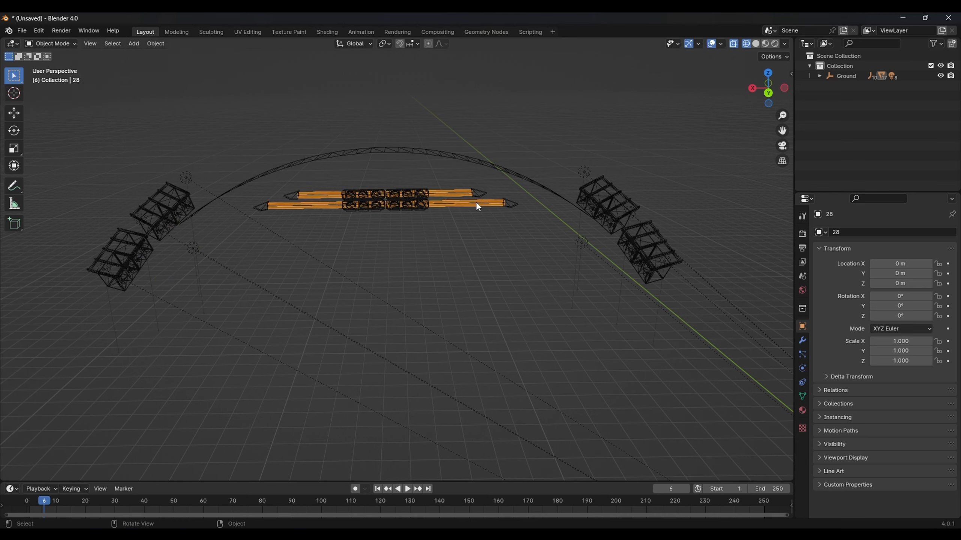
- Delete the thin arch strip and the light-source objects, keeping the side light rigs and the hanging light bars
{"action": "left_click", "coordinate": [427, 152]}
{"action": "scroll", "coordinate": [434, 170], "scroll_direction": "down", "scroll_amount": 3}
{"action": "middle_click_drag", "start_coordinate": [453, 219], "coordinate": [487, 239]}
{"action": "key", "text": "Delete"}
{"action": "left_click", "coordinate": [501, 212]}
{"action": "key", "text": "Delete"}
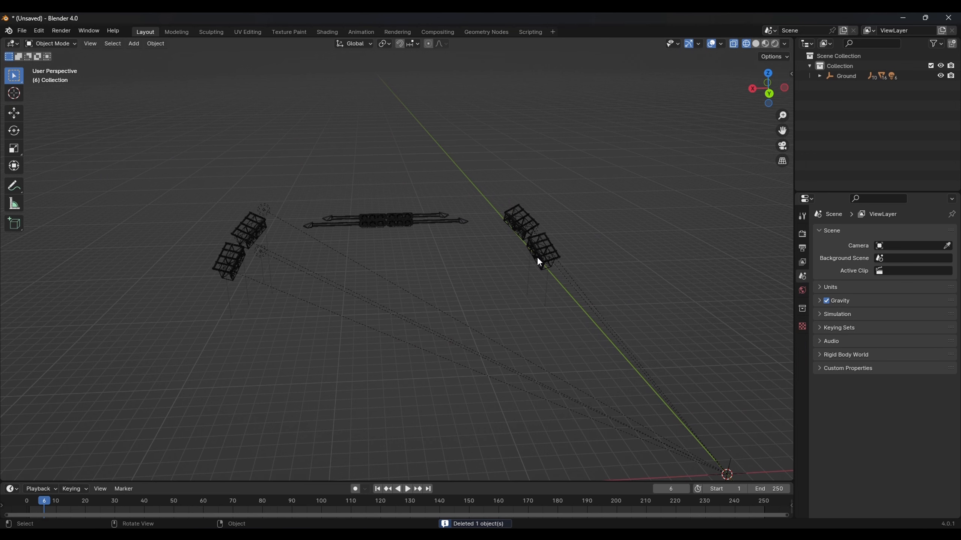
{"action": "left_click", "coordinate": [545, 259]}
{"action": "key", "text": "Delete"}
{"action": "mouse_move", "coordinate": [547, 271]}
{"action": "middle_mouse_down"}
{"action": "mouse_move", "coordinate": [487, 267]}
{"action": "mouse_move", "coordinate": [540, 256]}
{"action": "middle_mouse_up"}
{"action": "left_click", "coordinate": [438, 233]}
{"action": "key", "text": "Delete"}
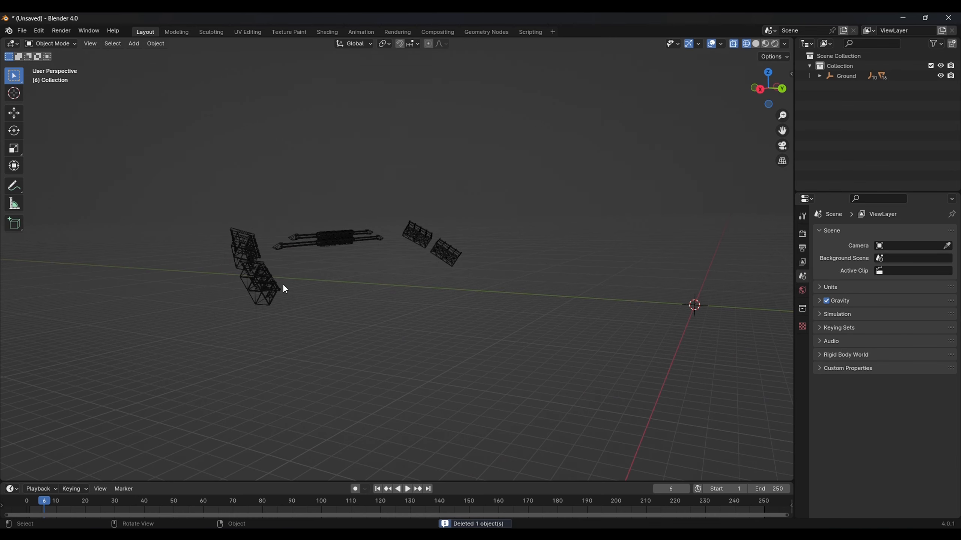
- Switch the viewport back to solid shading and view the remaining light rigs from another side
{"action": "middle_click_drag", "start_coordinate": [285, 289], "coordinate": [215, 288]}
{"action": "left_click", "coordinate": [756, 43]}
{"action": "mouse_move", "coordinate": [454, 261]}
{"action": "middle_mouse_down"}
{"action": "mouse_move", "coordinate": [410, 257]}
{"action": "mouse_move", "coordinate": [478, 253]}
{"action": "mouse_move", "coordinate": [320, 181]}
{"action": "middle_mouse_up"}
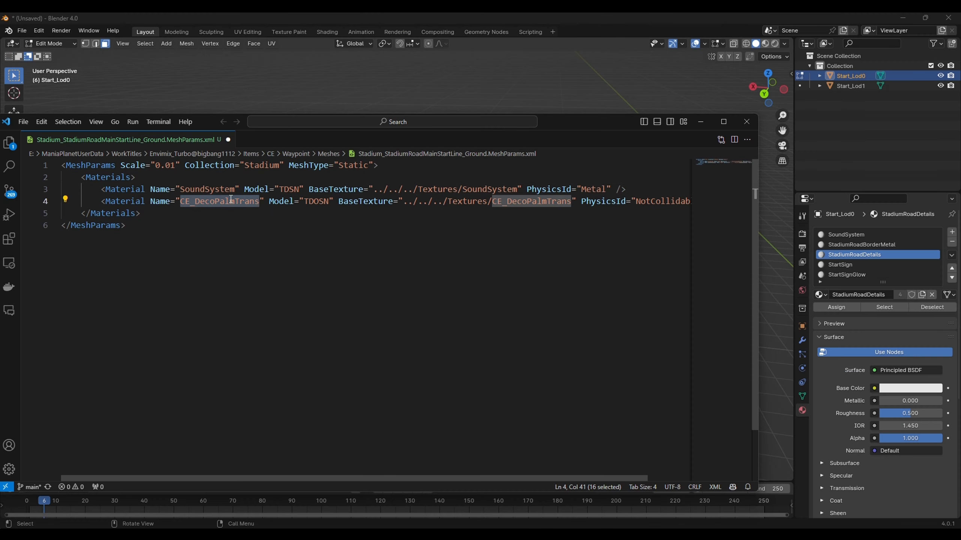
- In Visual Studio Code, rename the CE_DecoPalmTrans material entry to StadiumRoadBorderMetal and replace its Model, BaseTexture and PhysicsId attributes
{"action": "type", "text": "StadiumRoadBorderMeta"}
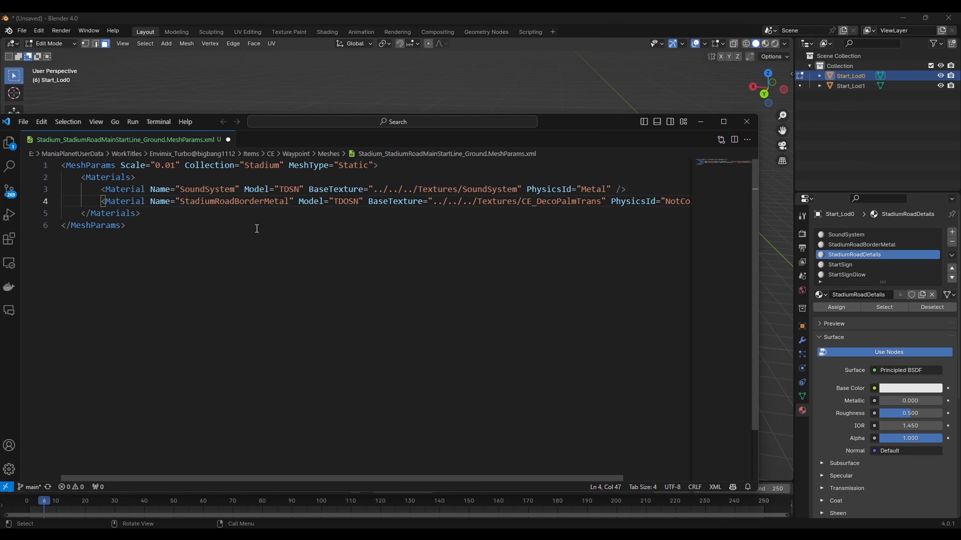
{"action": "left_click_drag", "start_coordinate": [299, 203], "coordinate": [699, 203]}
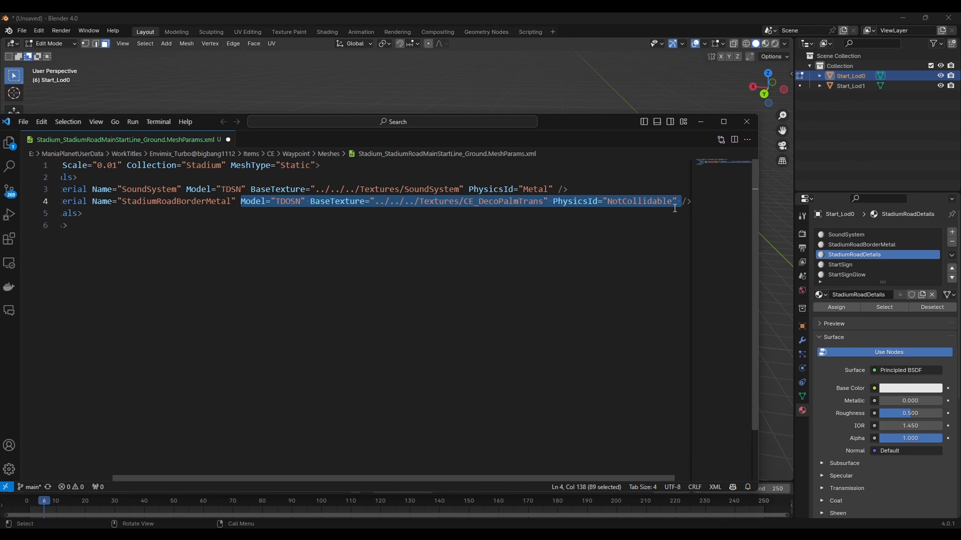
{"action": "type", "text": "L"}
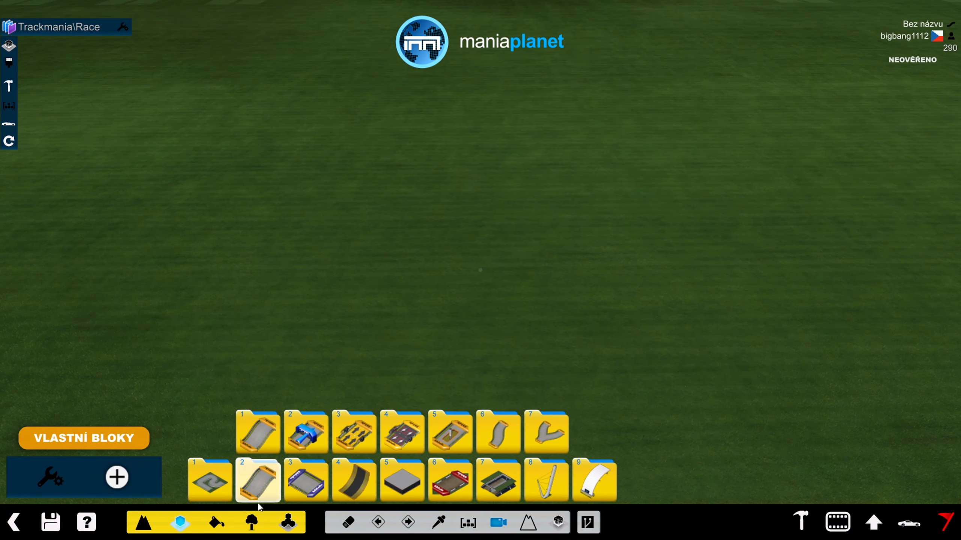
- In the Maniaplanet map editor, place the start light rig item from the CE item folder on the stadium grass
{"action": "left_click", "coordinate": [251, 522]}
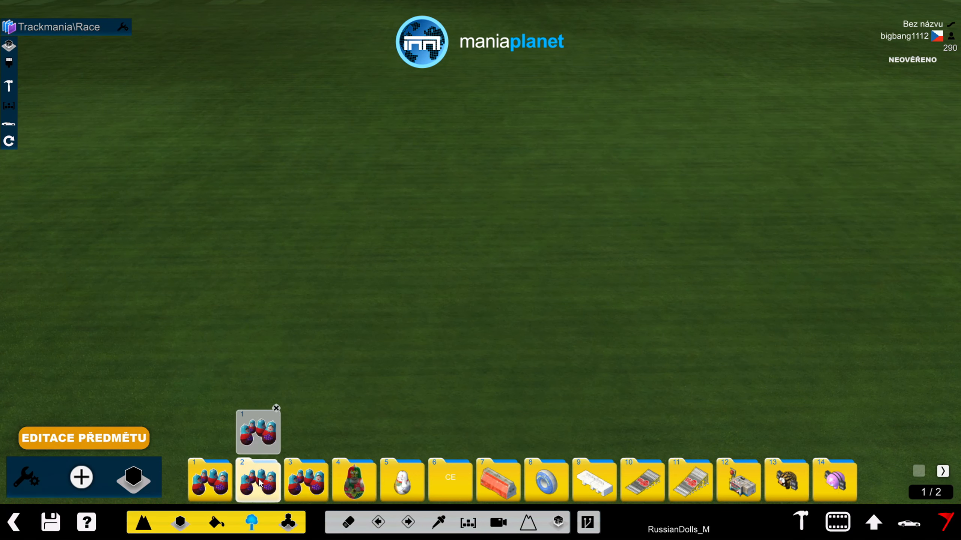
{"action": "left_click", "coordinate": [450, 480]}
{"action": "left_click", "coordinate": [210, 432]}
{"action": "left_click", "coordinate": [210, 390]}
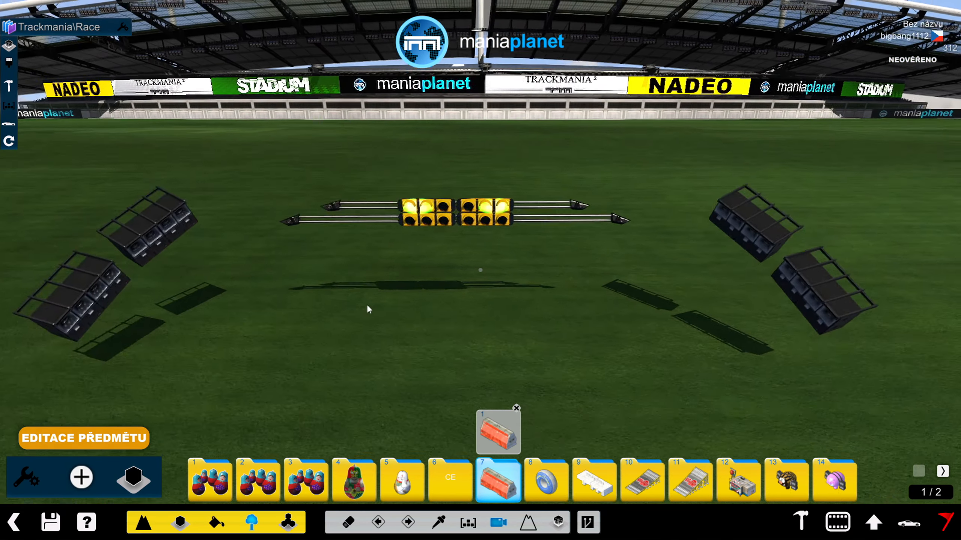
- Examine the placed light rig from several sides, including the hanging light bars and a close view of the side rigs
{"action": "scroll", "coordinate": [370, 308], "scroll_direction": "up", "scroll_amount": 1}
{"action": "scroll", "coordinate": [378, 301], "scroll_direction": "up", "scroll_amount": 1}
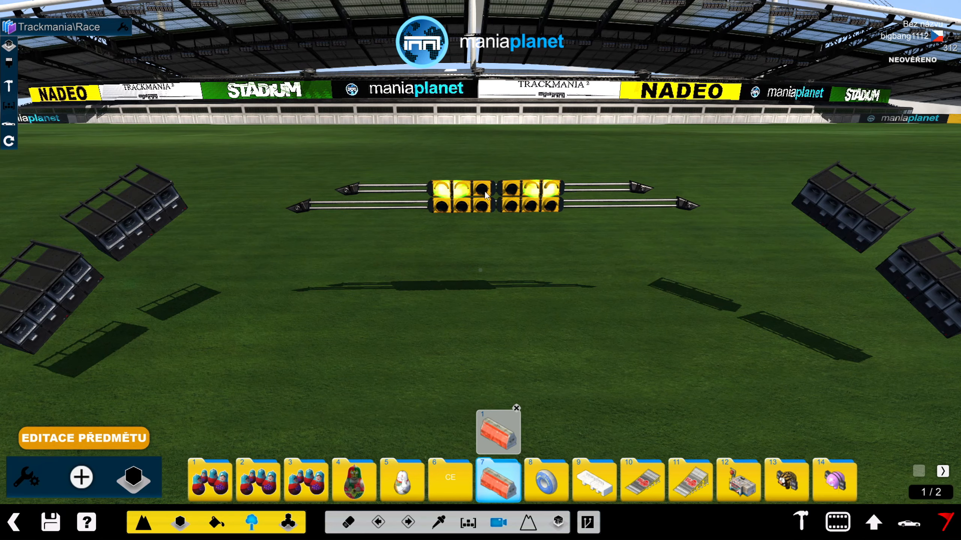
{"action": "scroll", "coordinate": [518, 229], "scroll_direction": "down", "scroll_amount": 2}
{"action": "left_click_drag", "start_coordinate": [517, 228], "coordinate": [480, 226]}
{"action": "right_click_drag", "start_coordinate": [475, 226], "coordinate": [315, 228]}
{"action": "left_click_drag", "start_coordinate": [329, 228], "coordinate": [352, 230]}
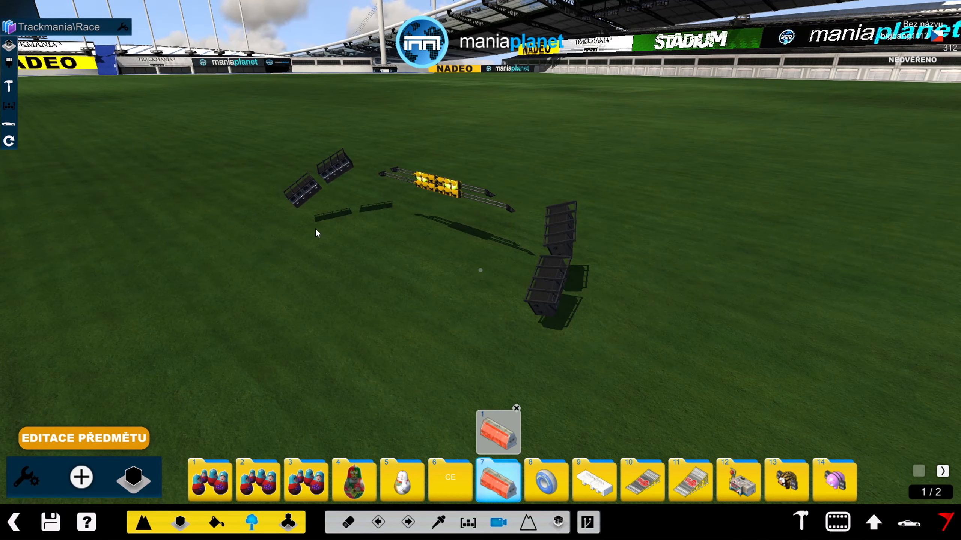
{"action": "right_click_drag", "start_coordinate": [353, 230], "coordinate": [432, 207]}
{"action": "left_click_drag", "start_coordinate": [432, 208], "coordinate": [400, 206]}
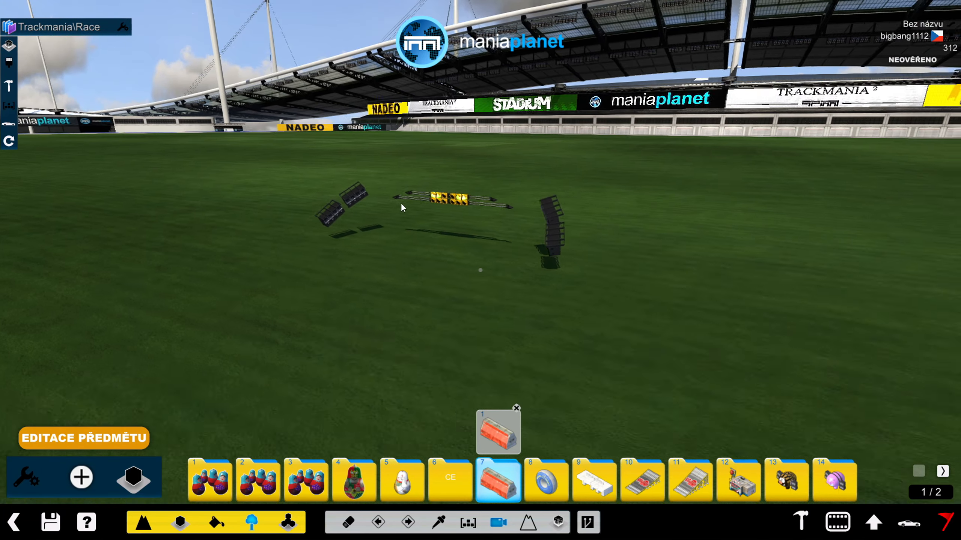
{"action": "right_click_drag", "start_coordinate": [397, 205], "coordinate": [553, 205]}
{"action": "scroll", "coordinate": [554, 210], "scroll_direction": "up", "scroll_amount": 6}
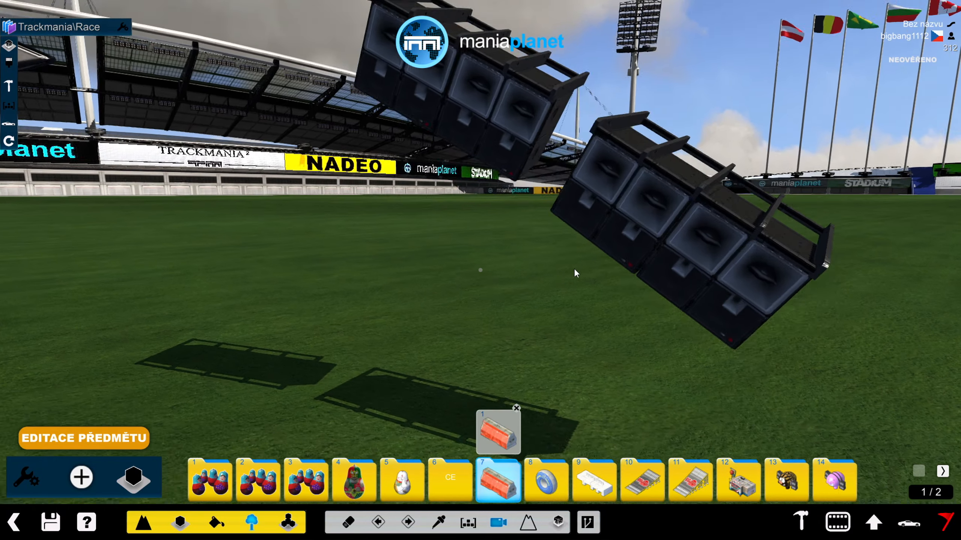
{"action": "right_click_drag", "start_coordinate": [574, 269], "coordinate": [576, 273]}
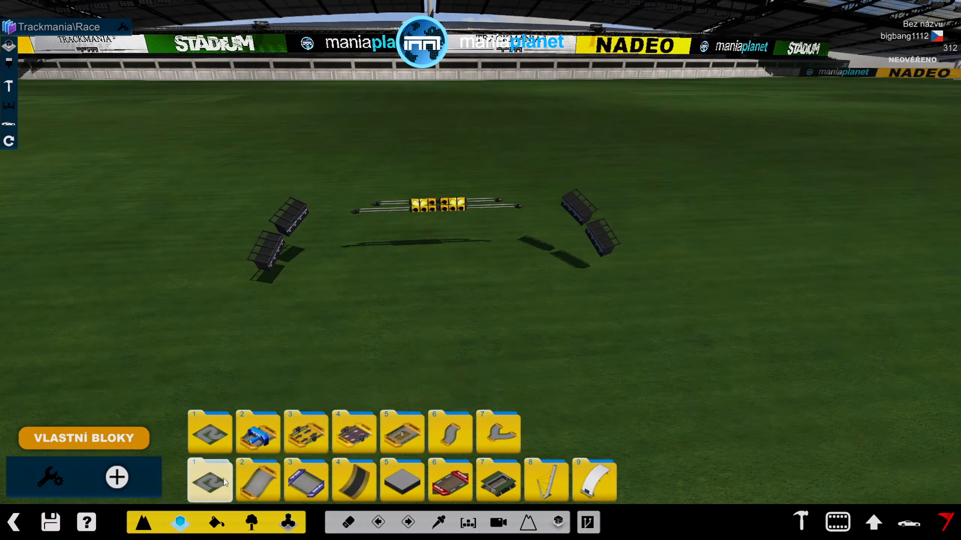
- Place the custom StadiumRoadMainStartLineCE start block over the light rig and test drive from it
{"action": "left_click", "coordinate": [258, 431]}
{"action": "mouse_move", "coordinate": [313, 390]}
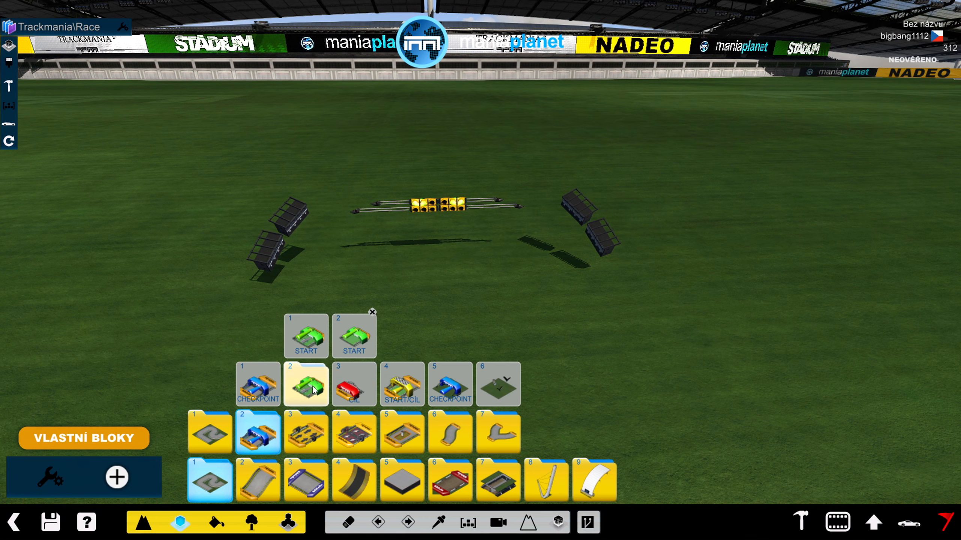
{"action": "left_click", "coordinate": [354, 336]}
{"action": "left_click", "coordinate": [468, 274]}
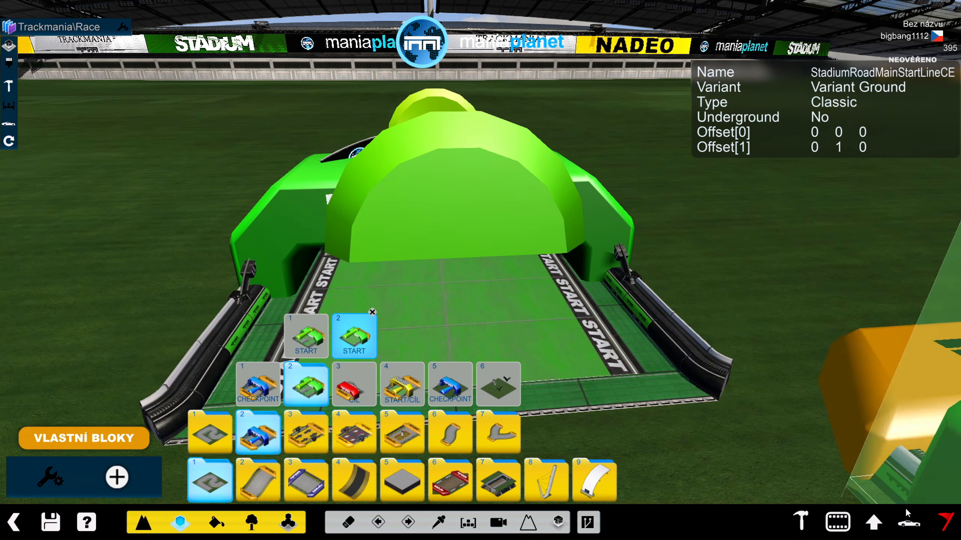
{"action": "left_click", "coordinate": [908, 524]}
{"action": "left_click", "coordinate": [468, 346]}
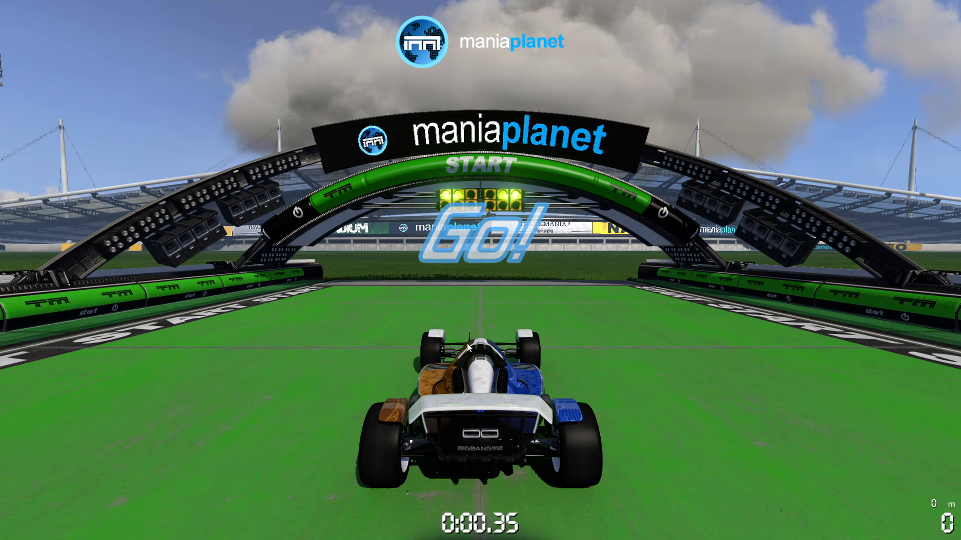